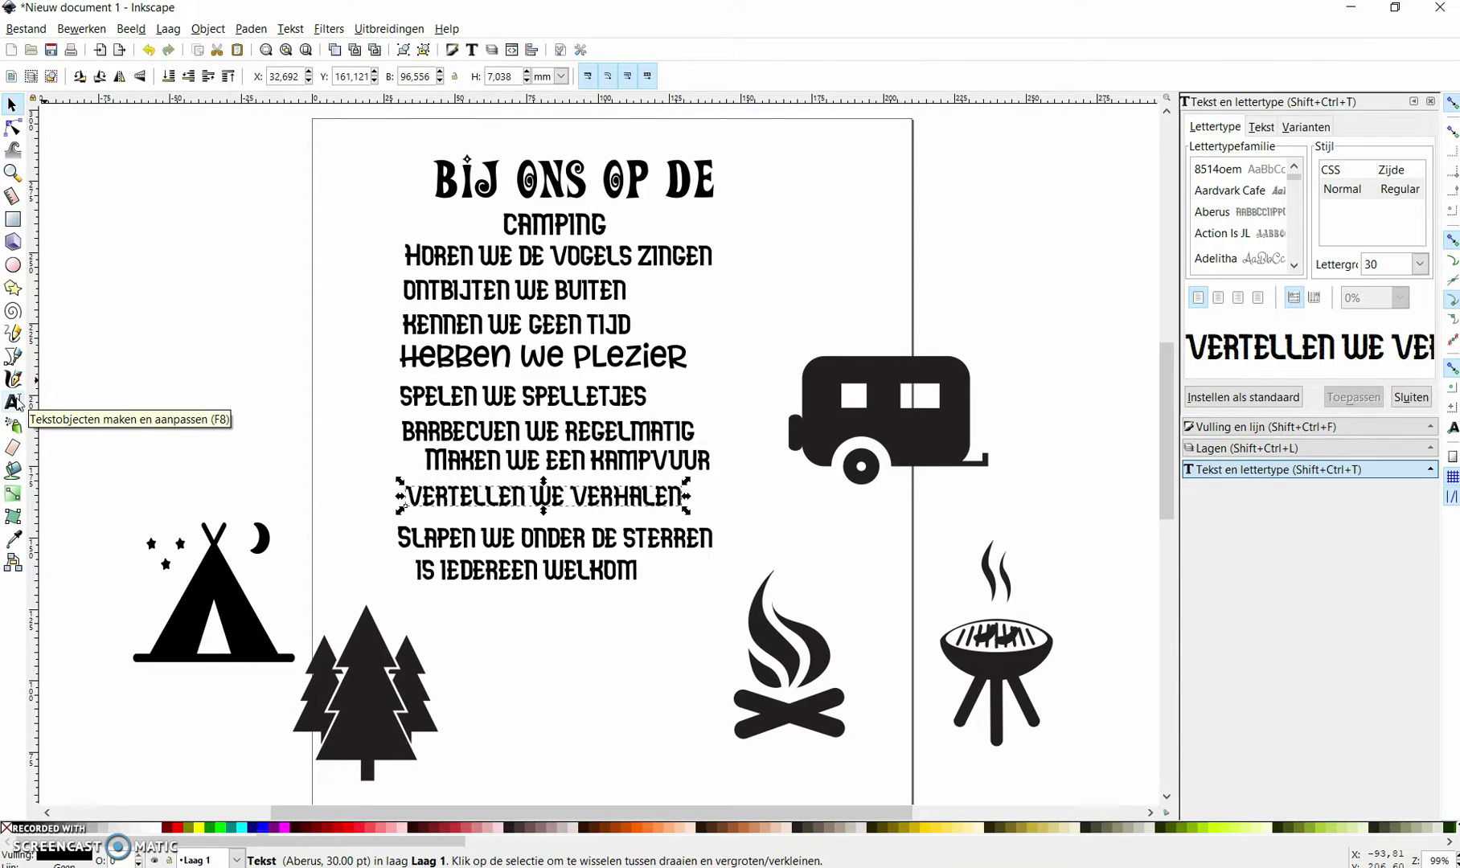
click(13, 402)
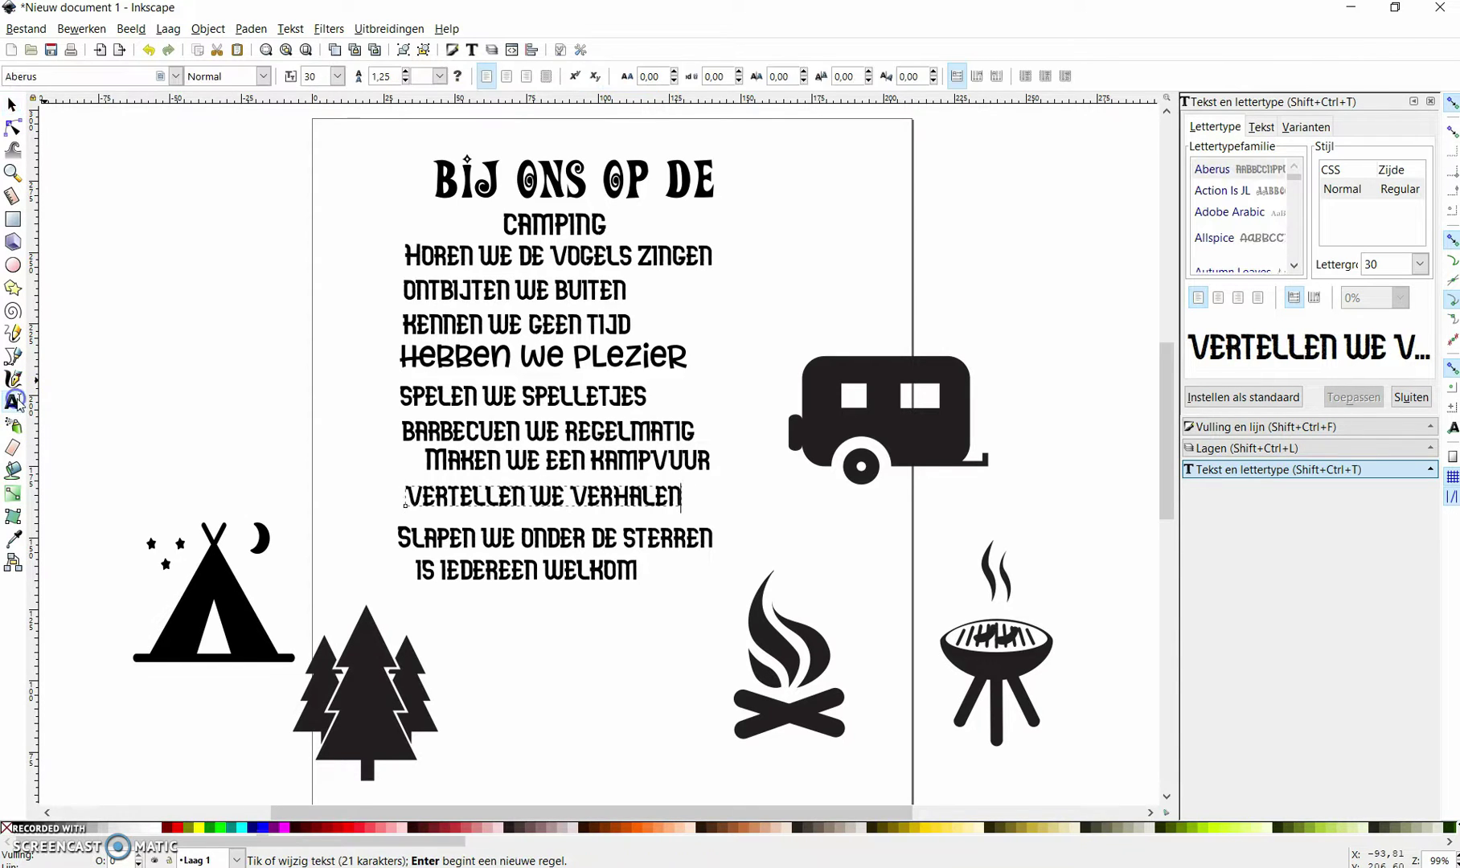
click(782, 256)
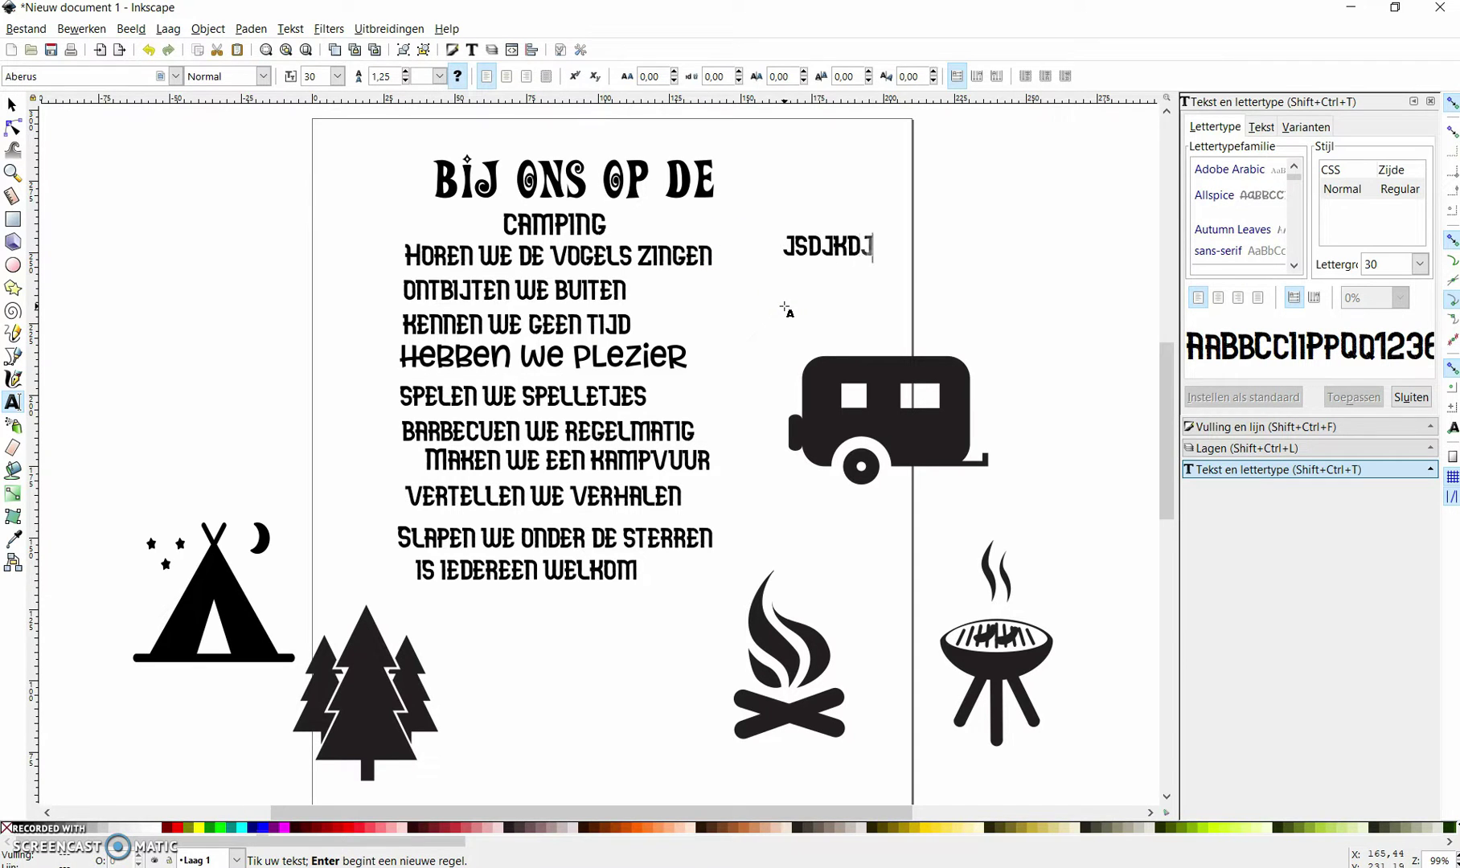
text(sj)
key(BackSpace)
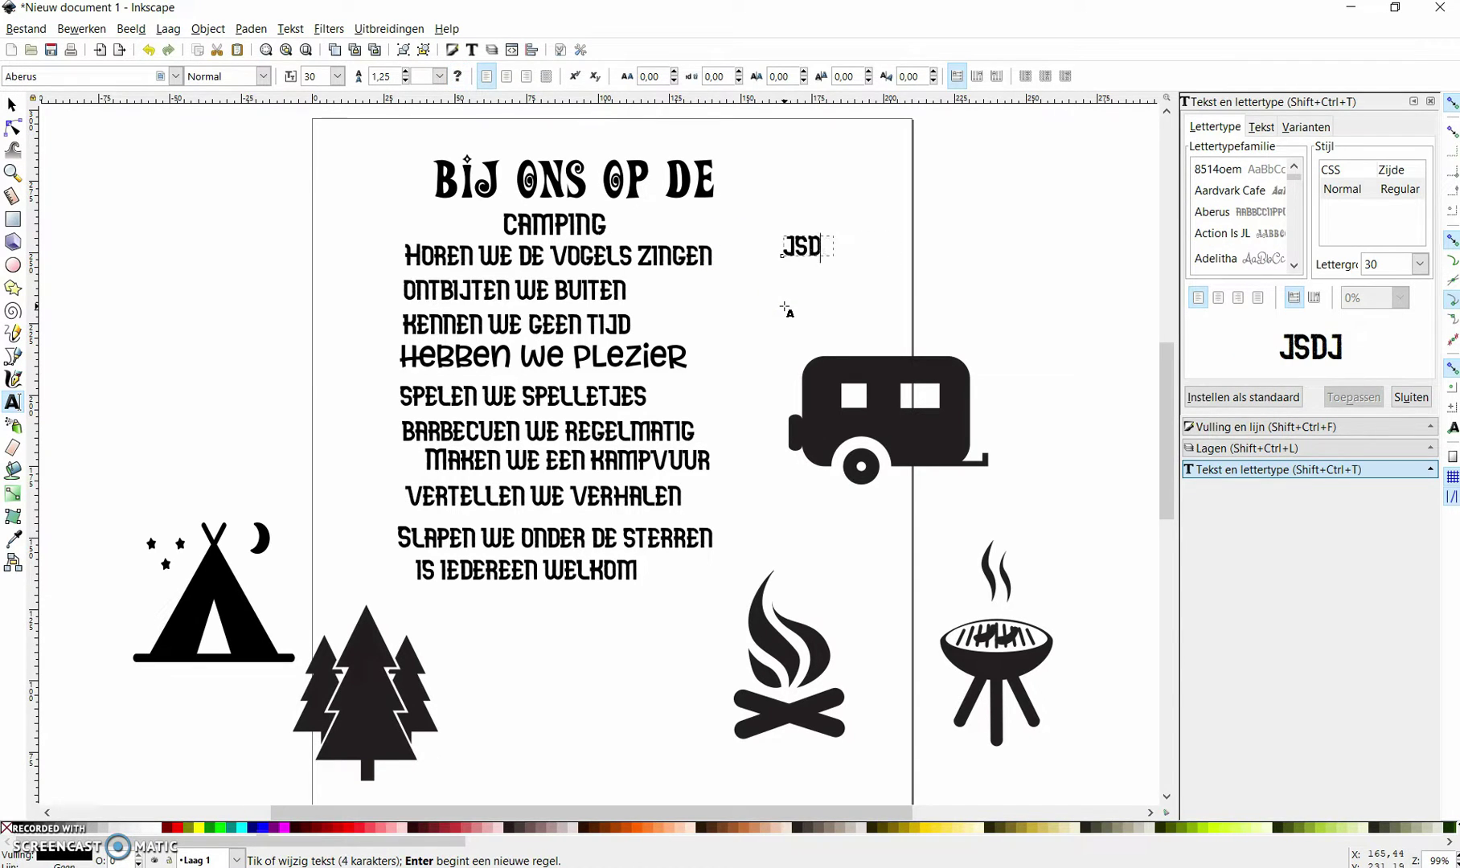
key(BackSpace)
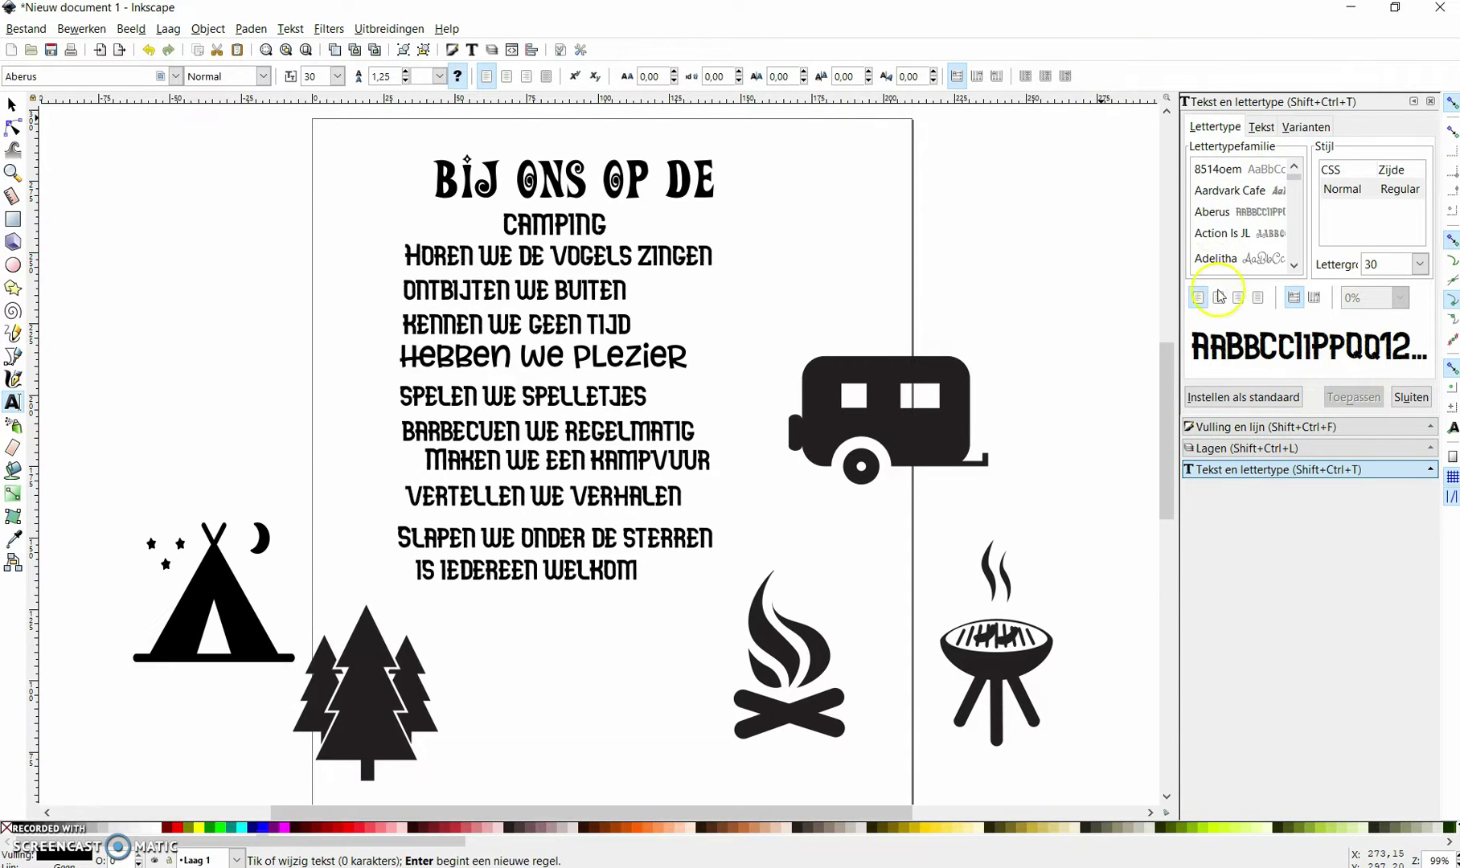
click(176, 76)
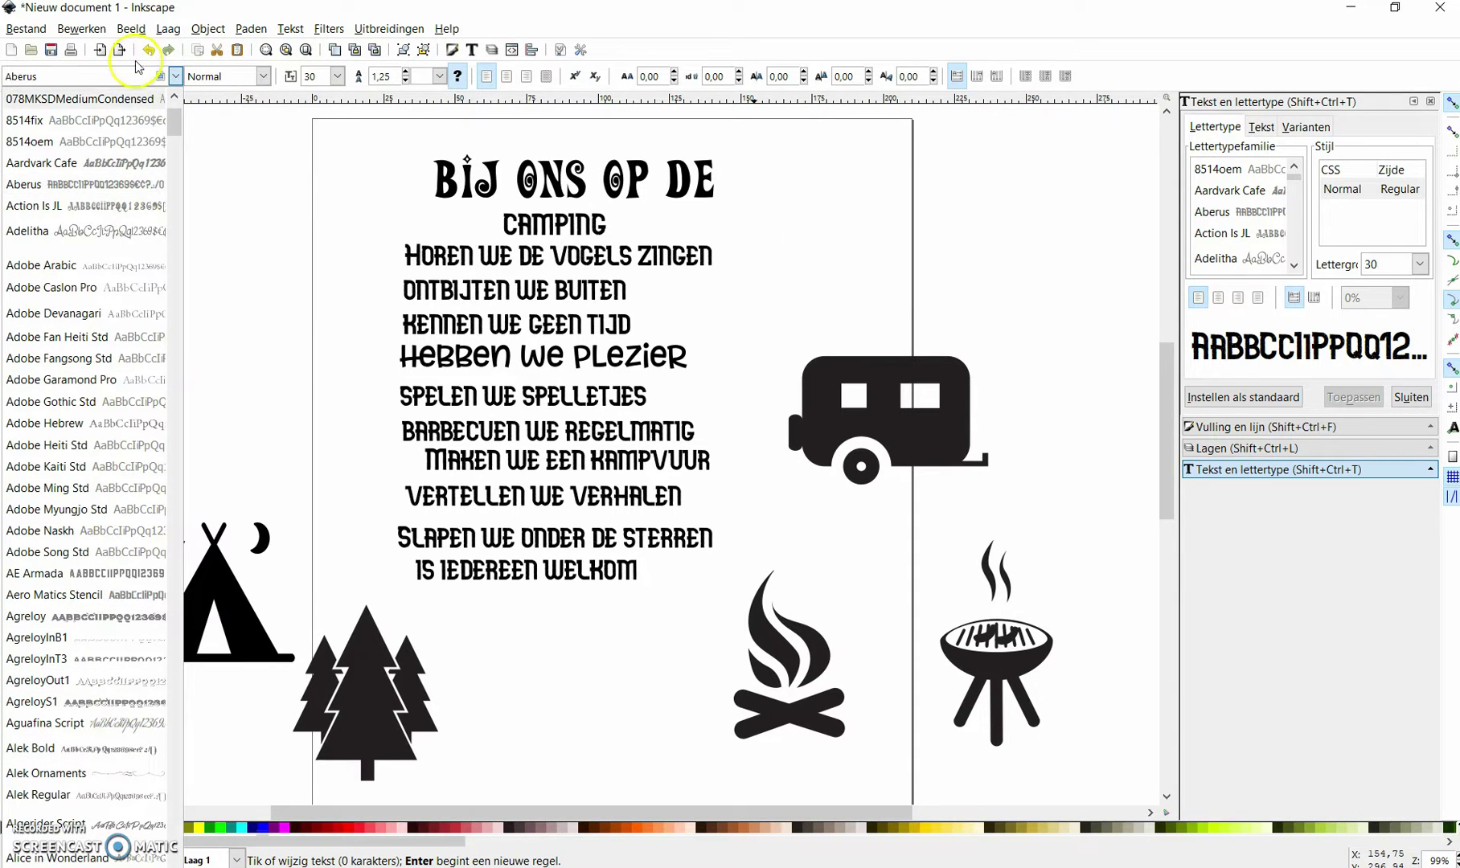
click(237, 76)
click(264, 78)
click(265, 78)
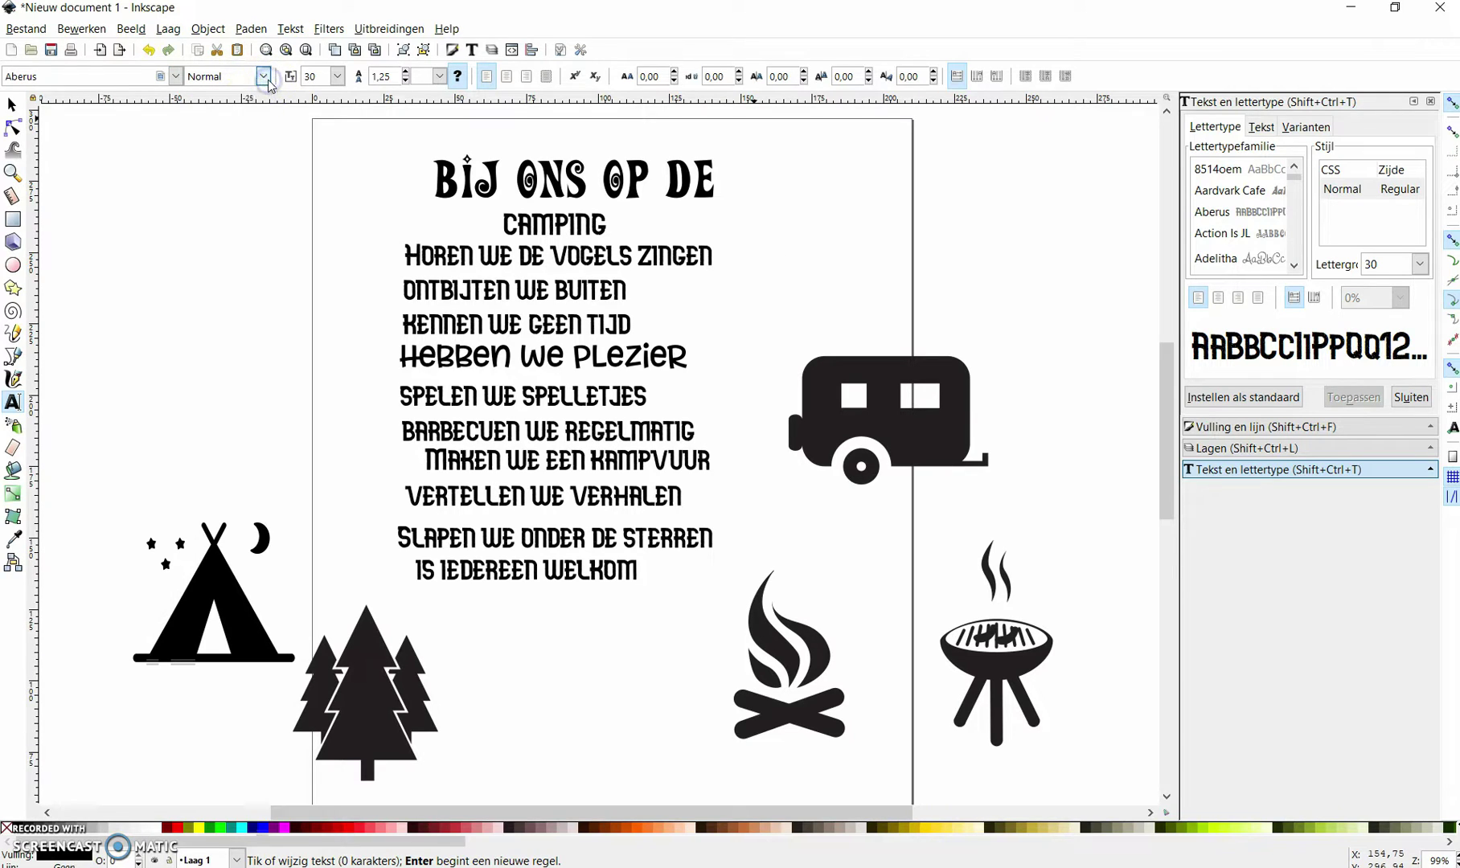
click(338, 76)
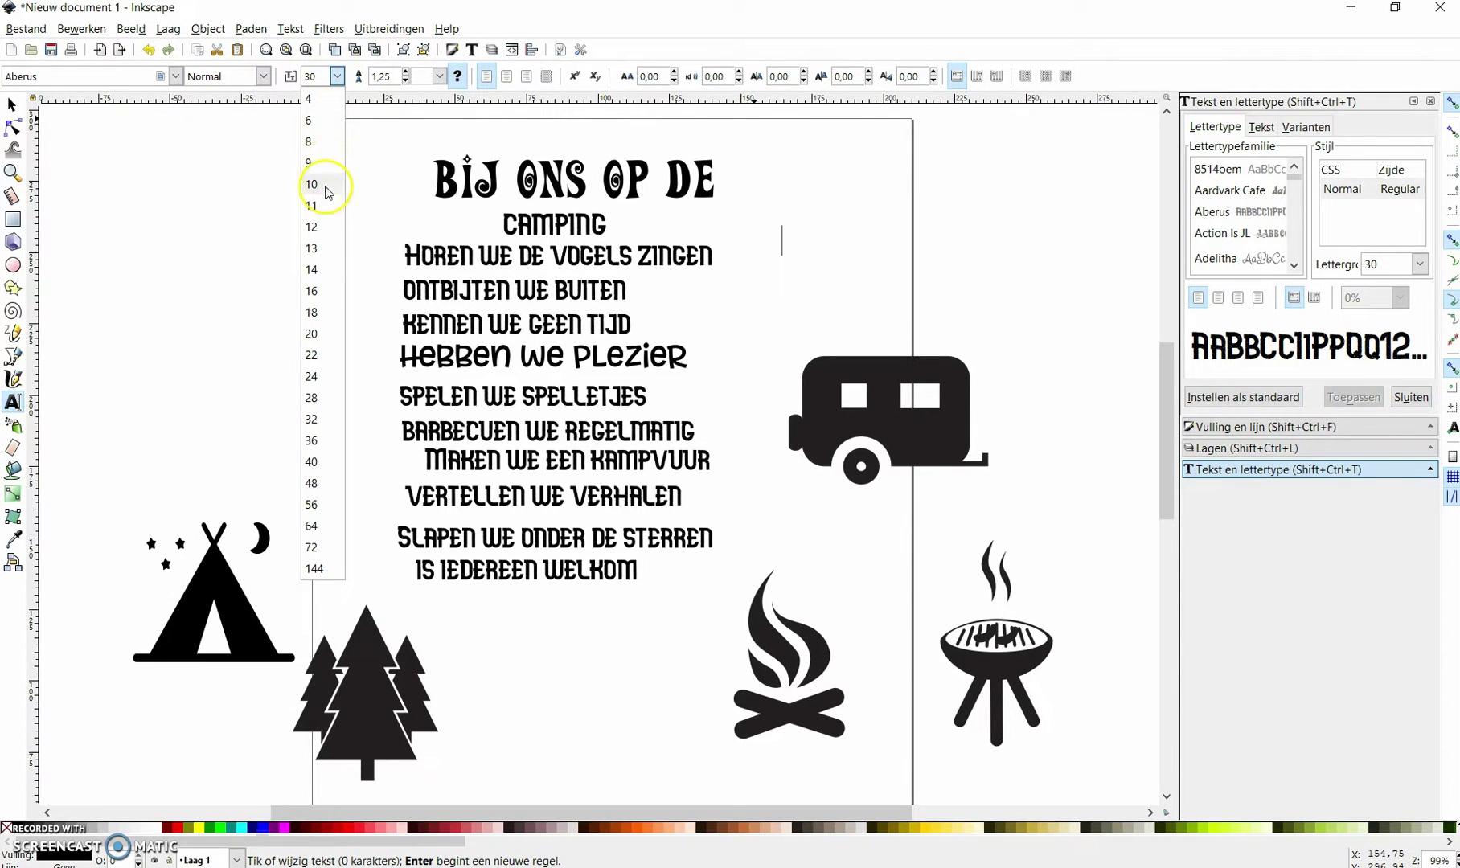
click(335, 78)
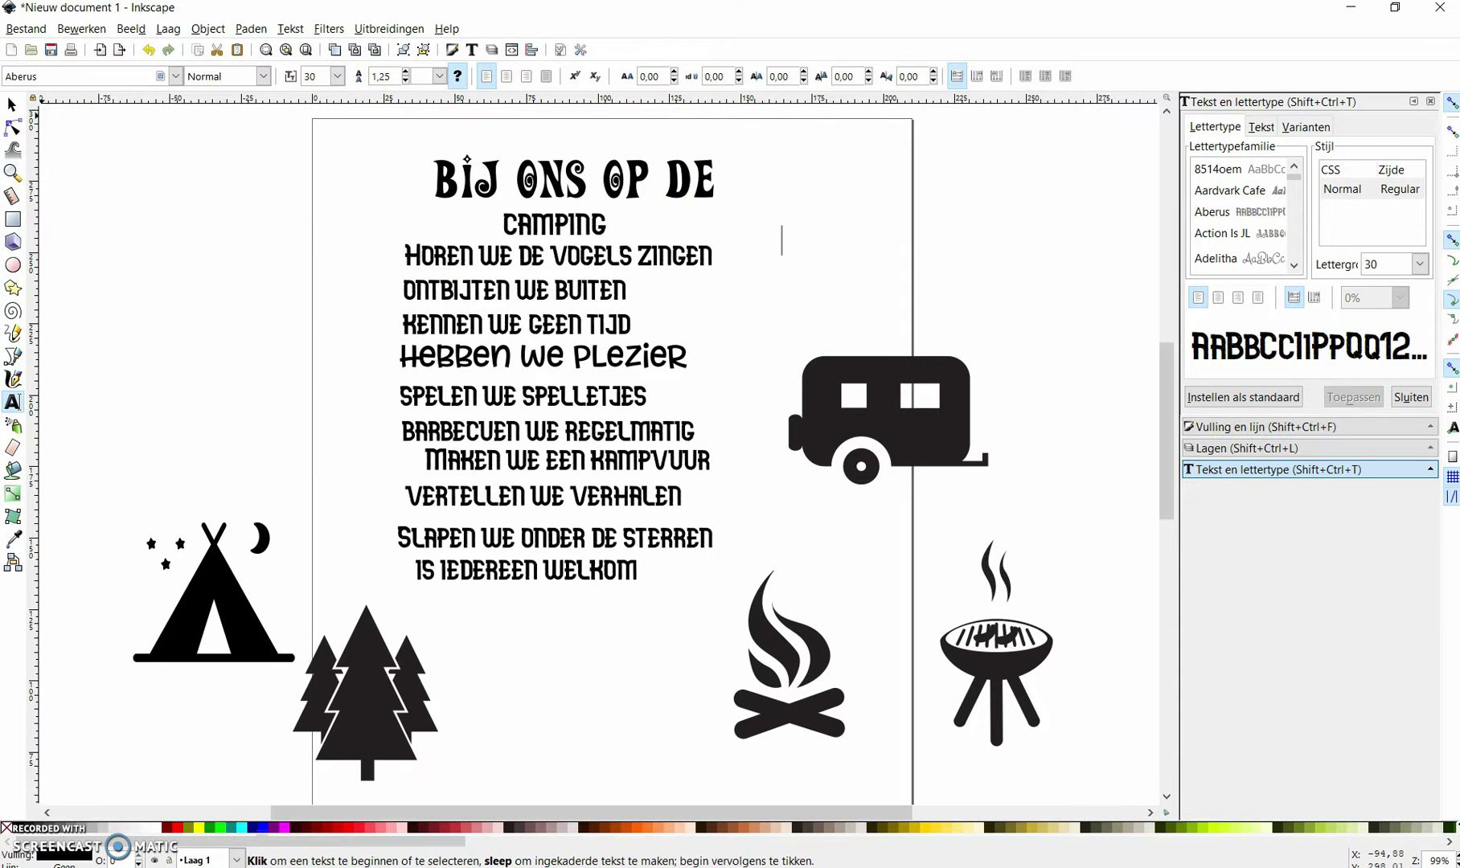
Add a test text object to the right of the title and select it
click(12, 104)
click(516, 264)
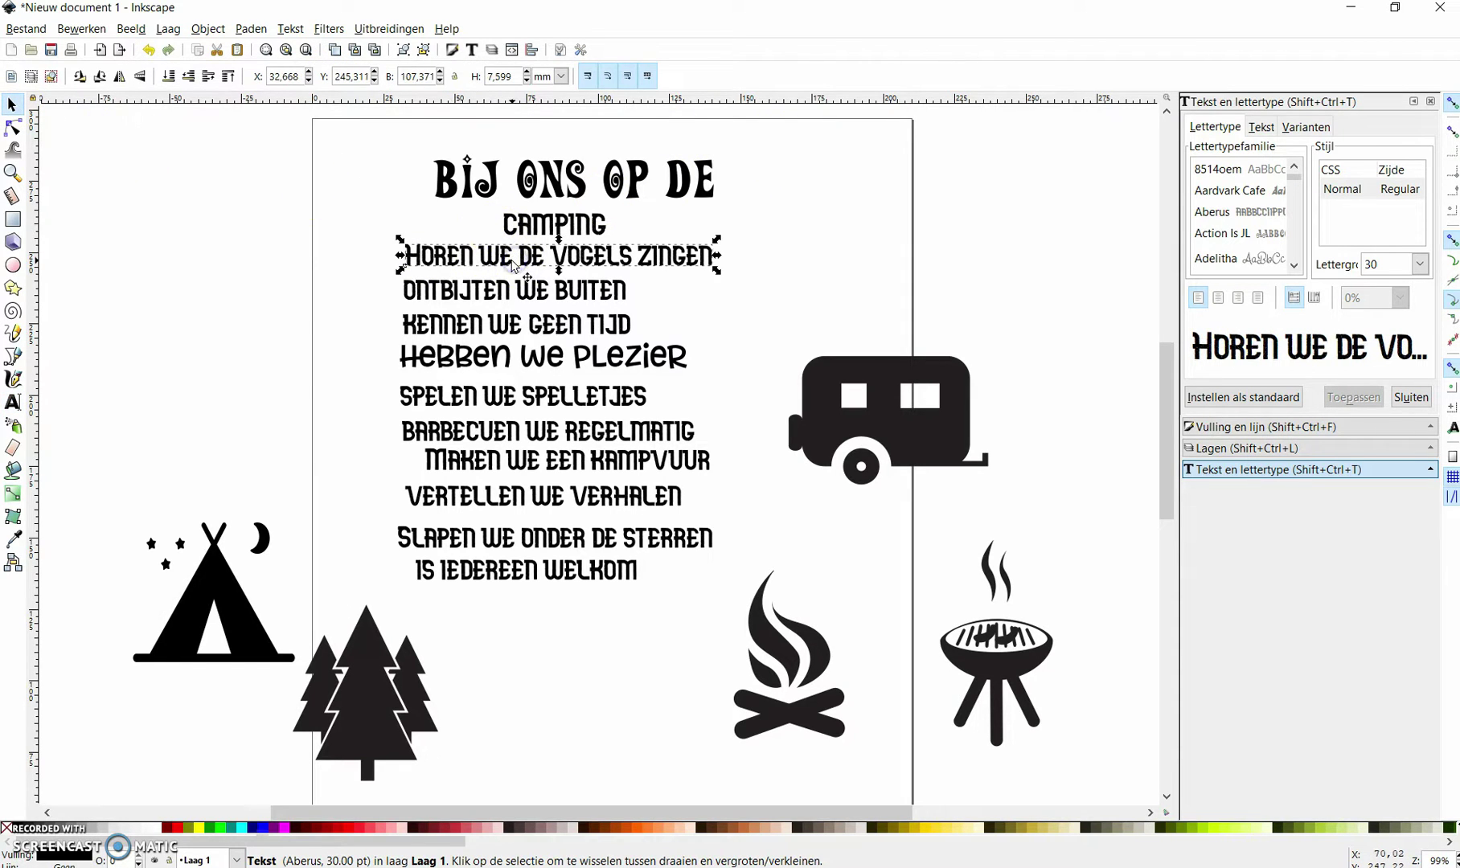
key(t)
click(780, 215)
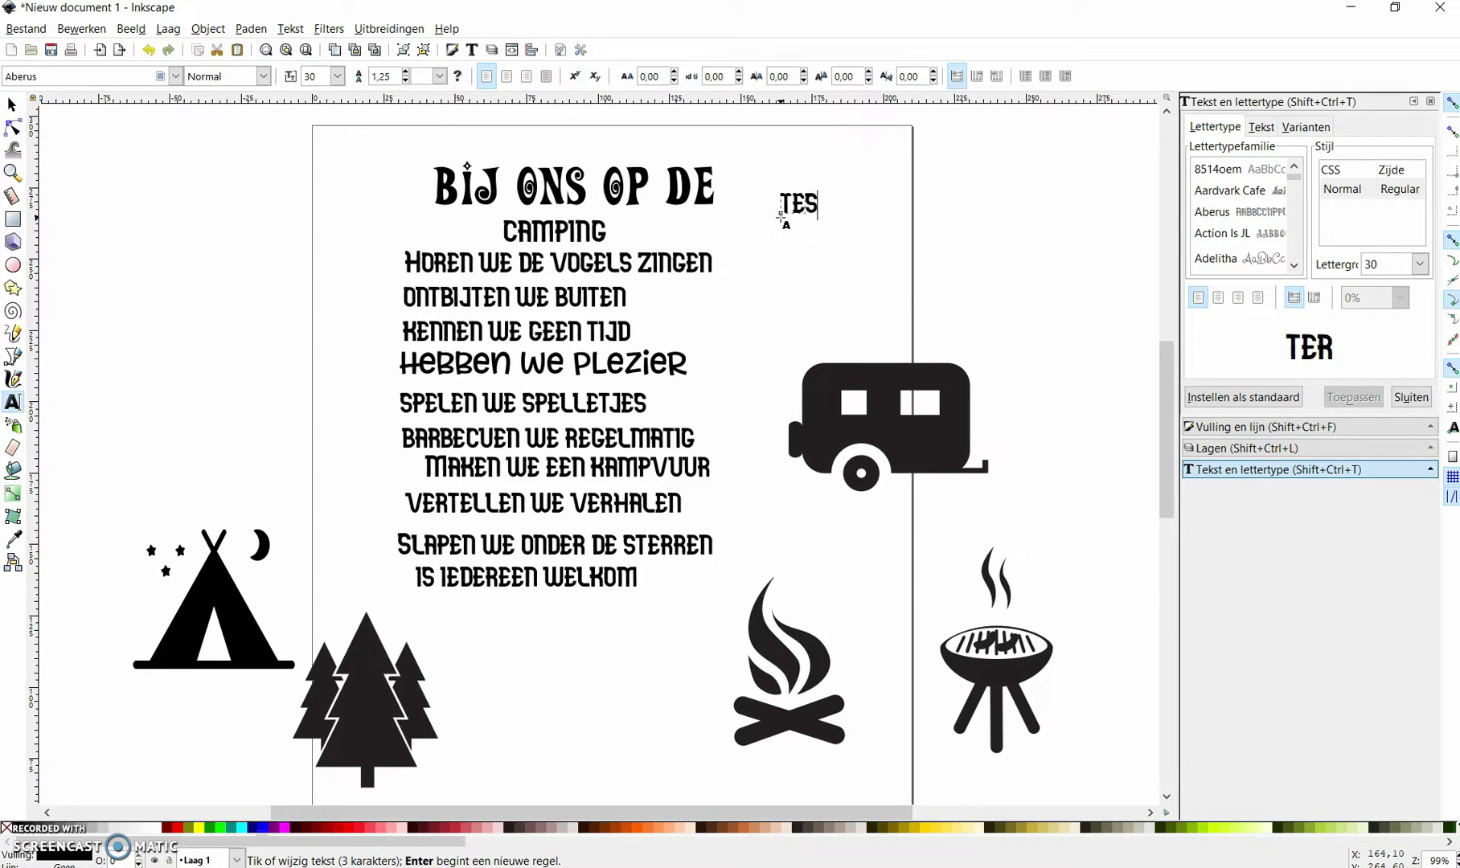
text(T)
key(Escape)
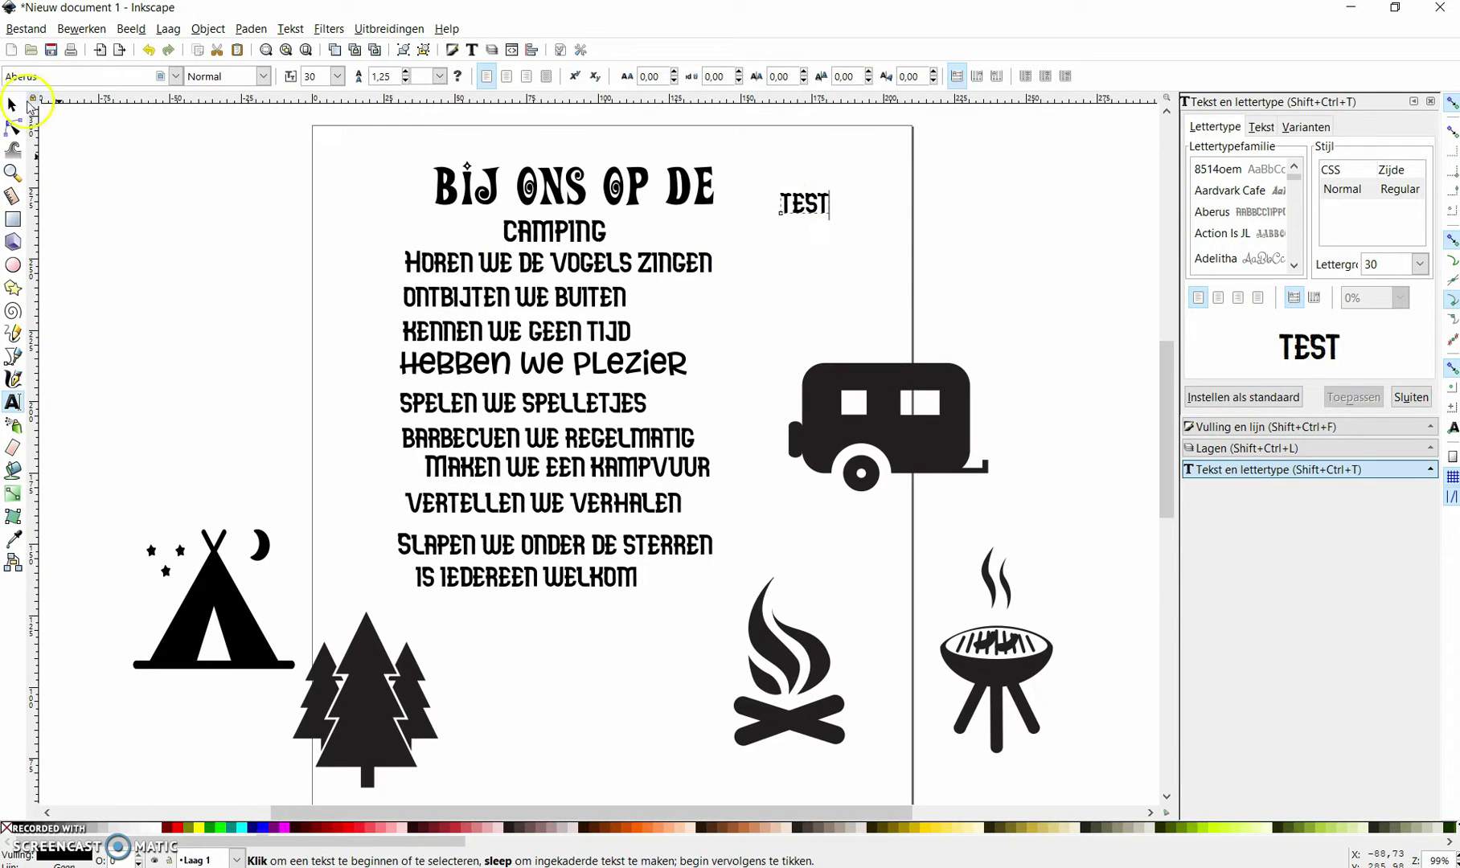
click(12, 104)
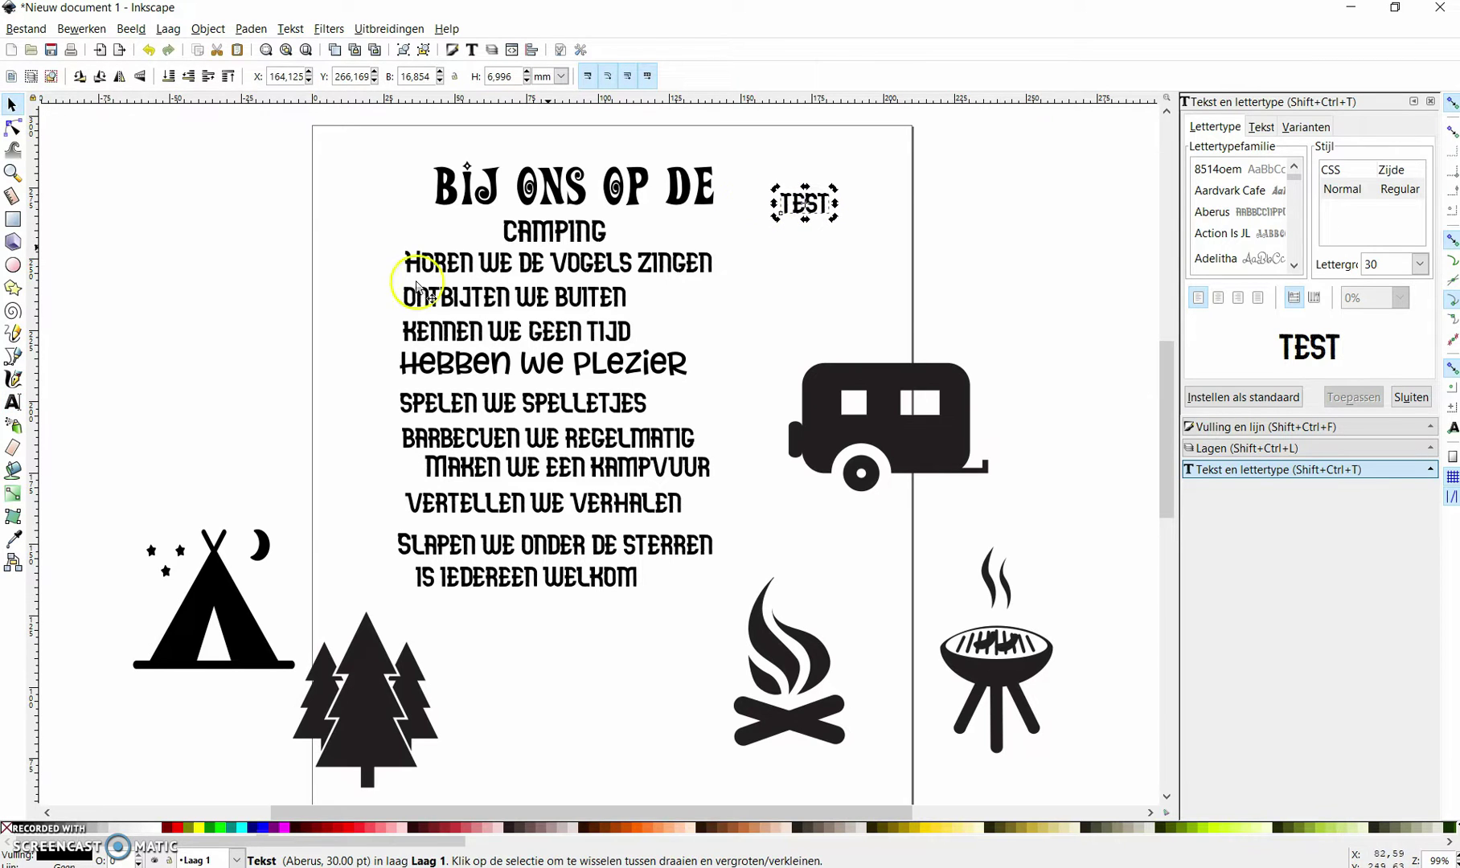
Make the test text run vertically and shorten it to 'TE'
click(9, 406)
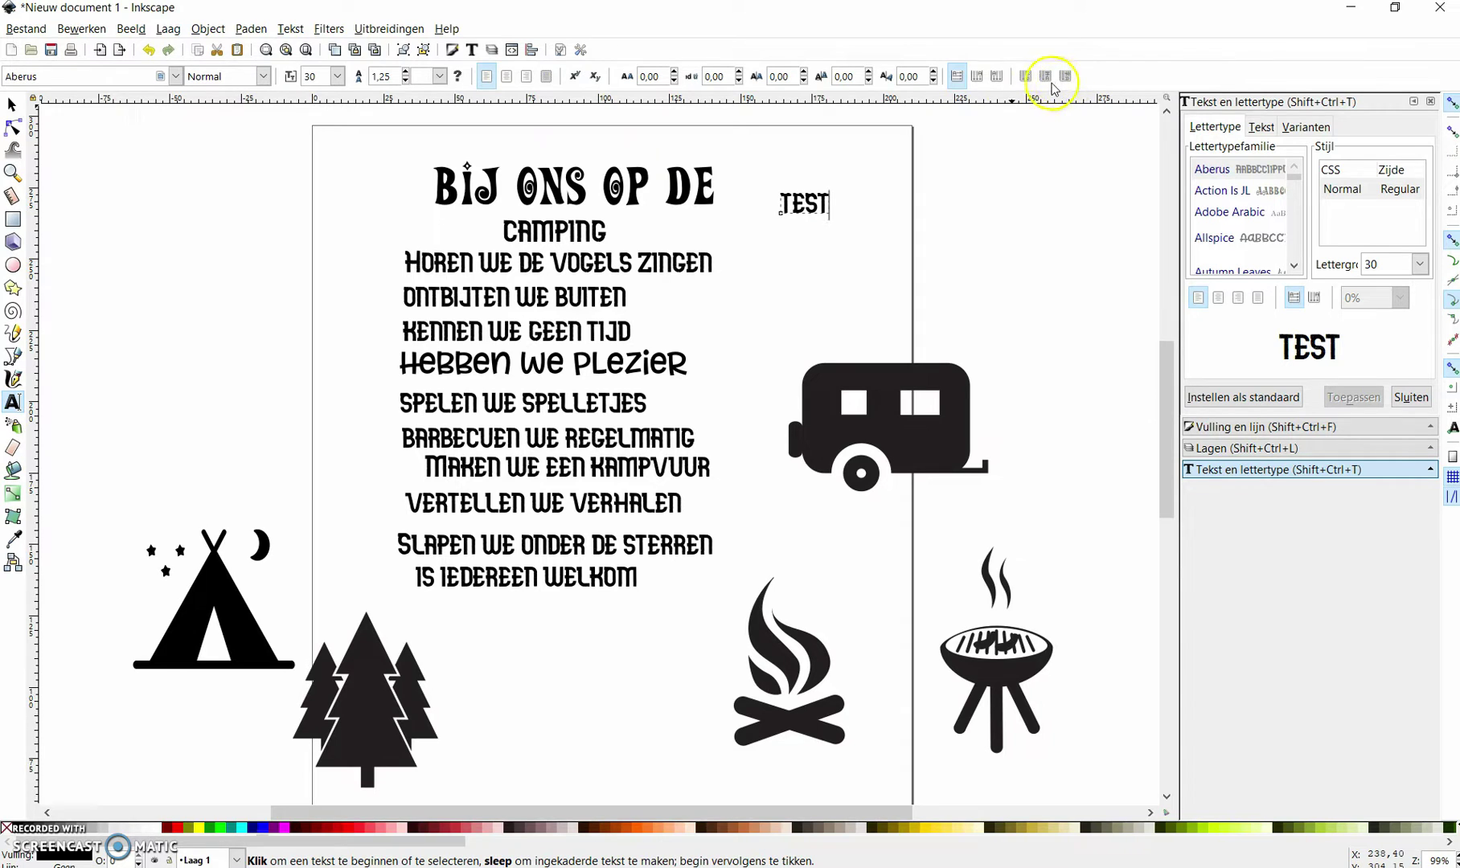
click(1000, 77)
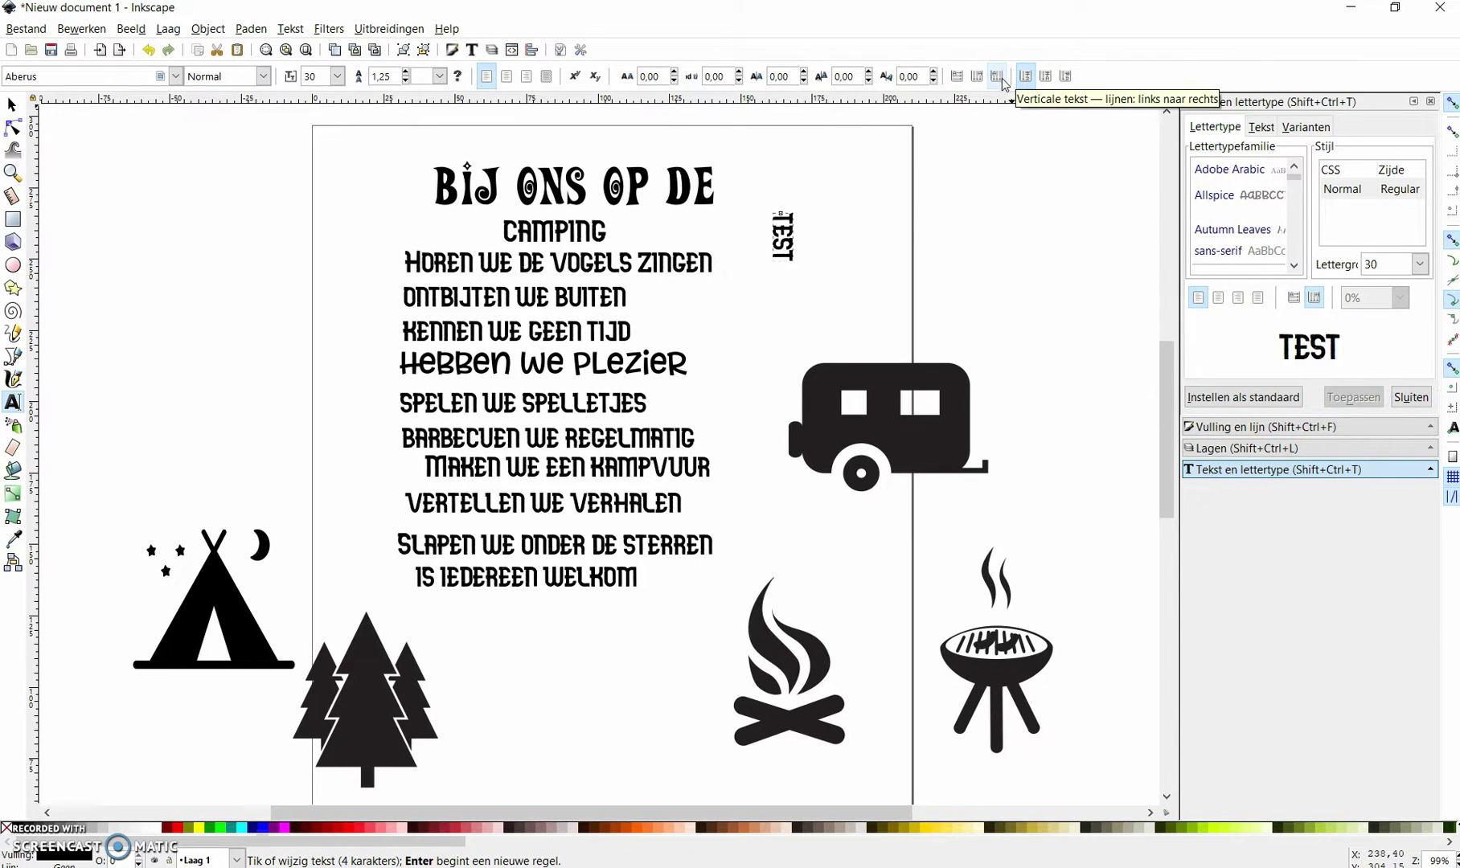
click(977, 77)
click(1046, 77)
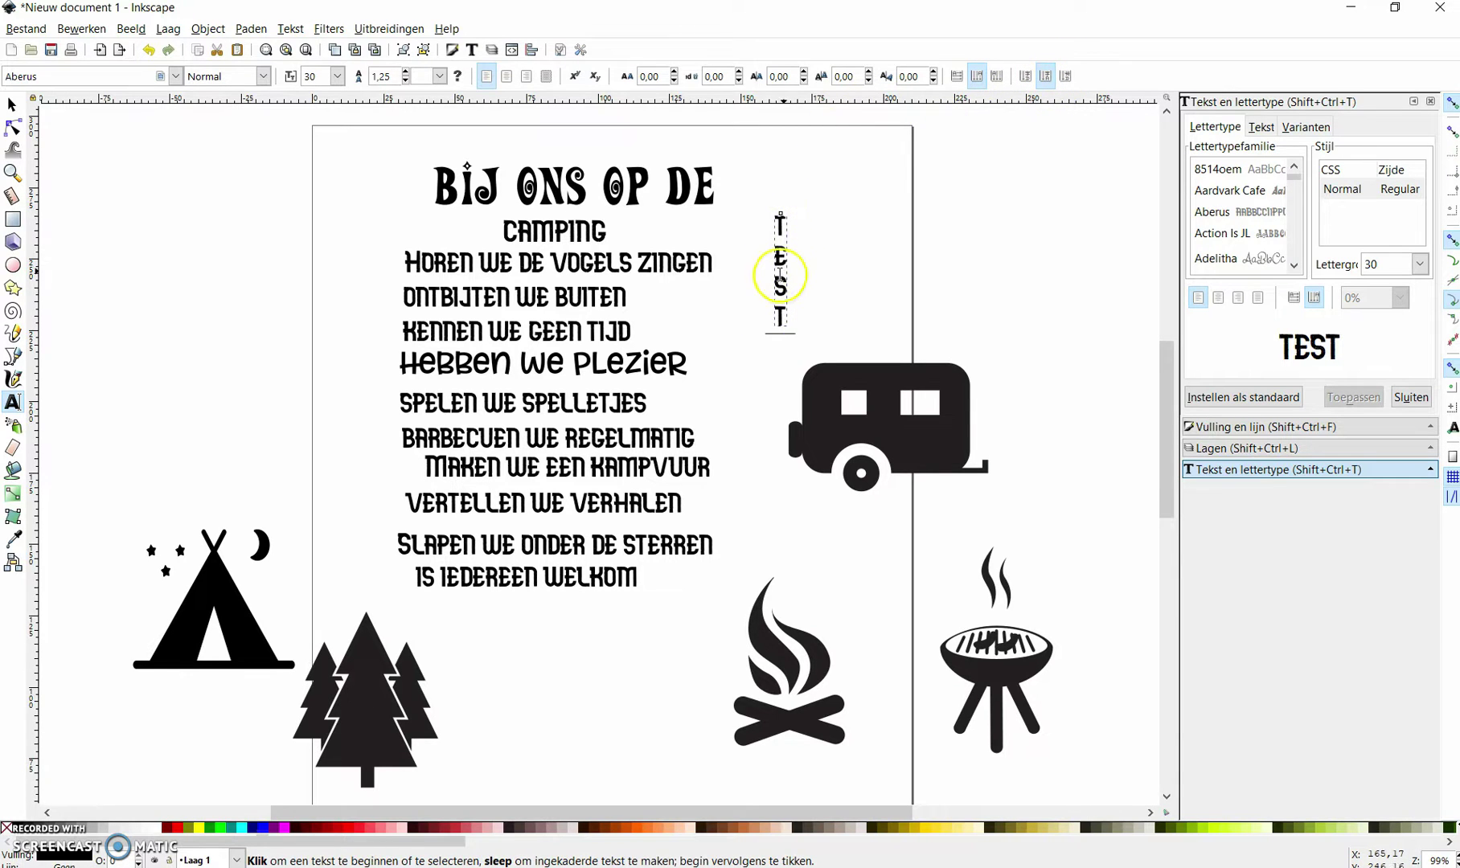
click(784, 277)
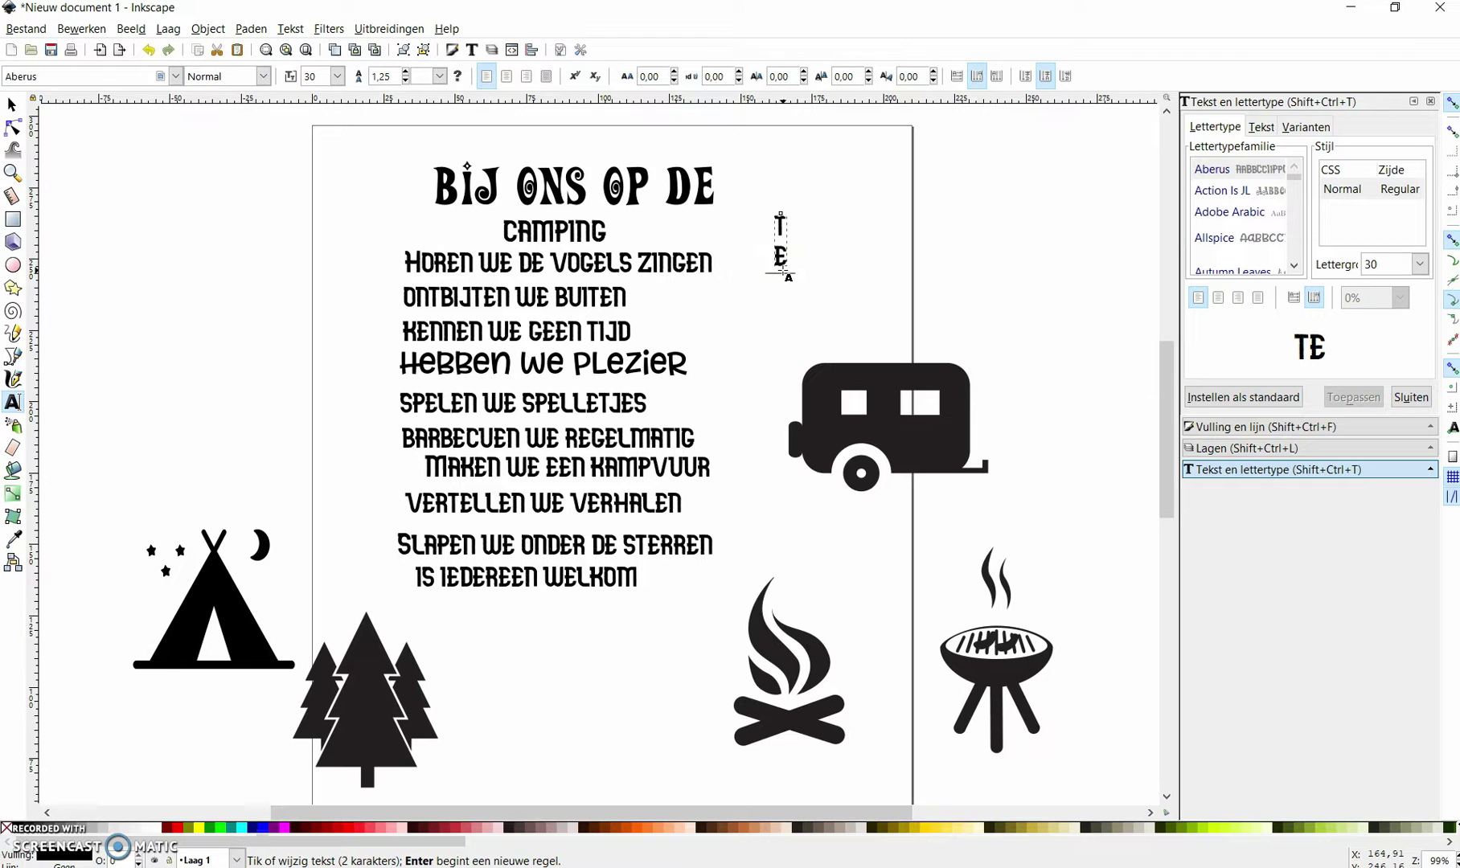
click(291, 132)
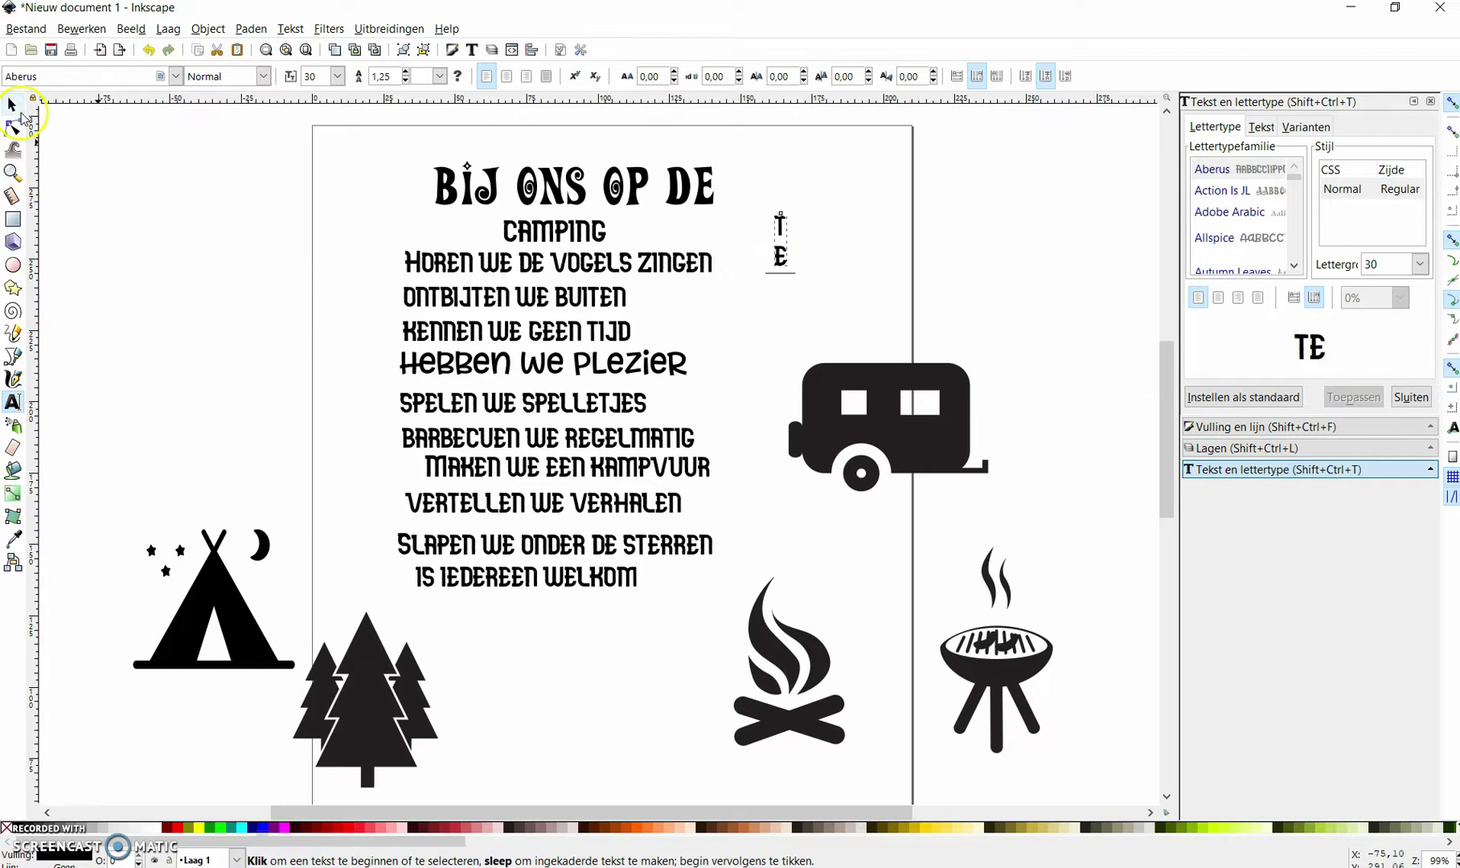
click(16, 111)
Delete the TE test text and preview Adobe fonts, including Adobe Fangsong, on the title
key(Delete)
key(Delete)
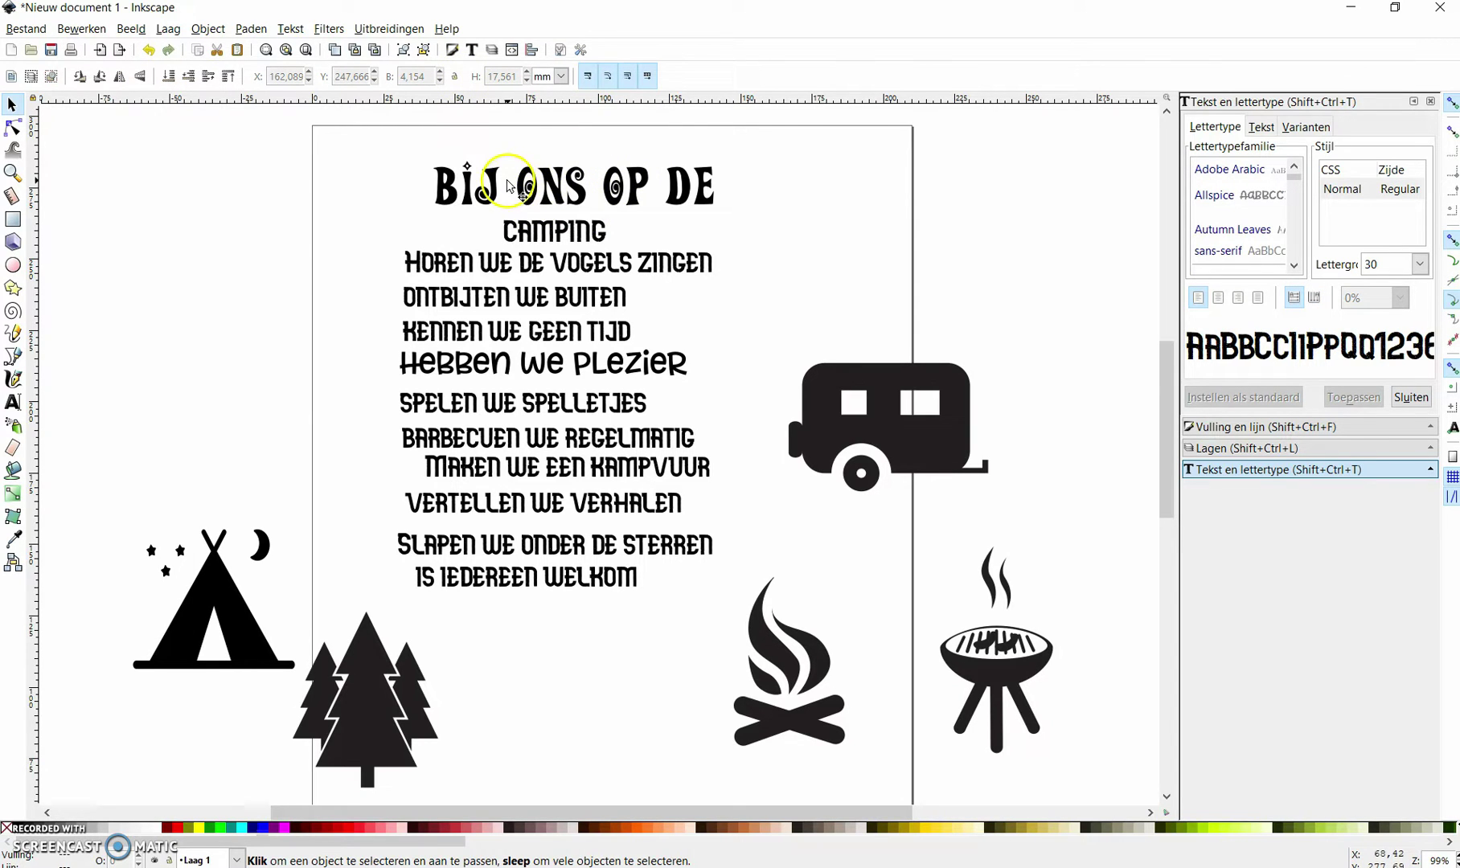
click(530, 189)
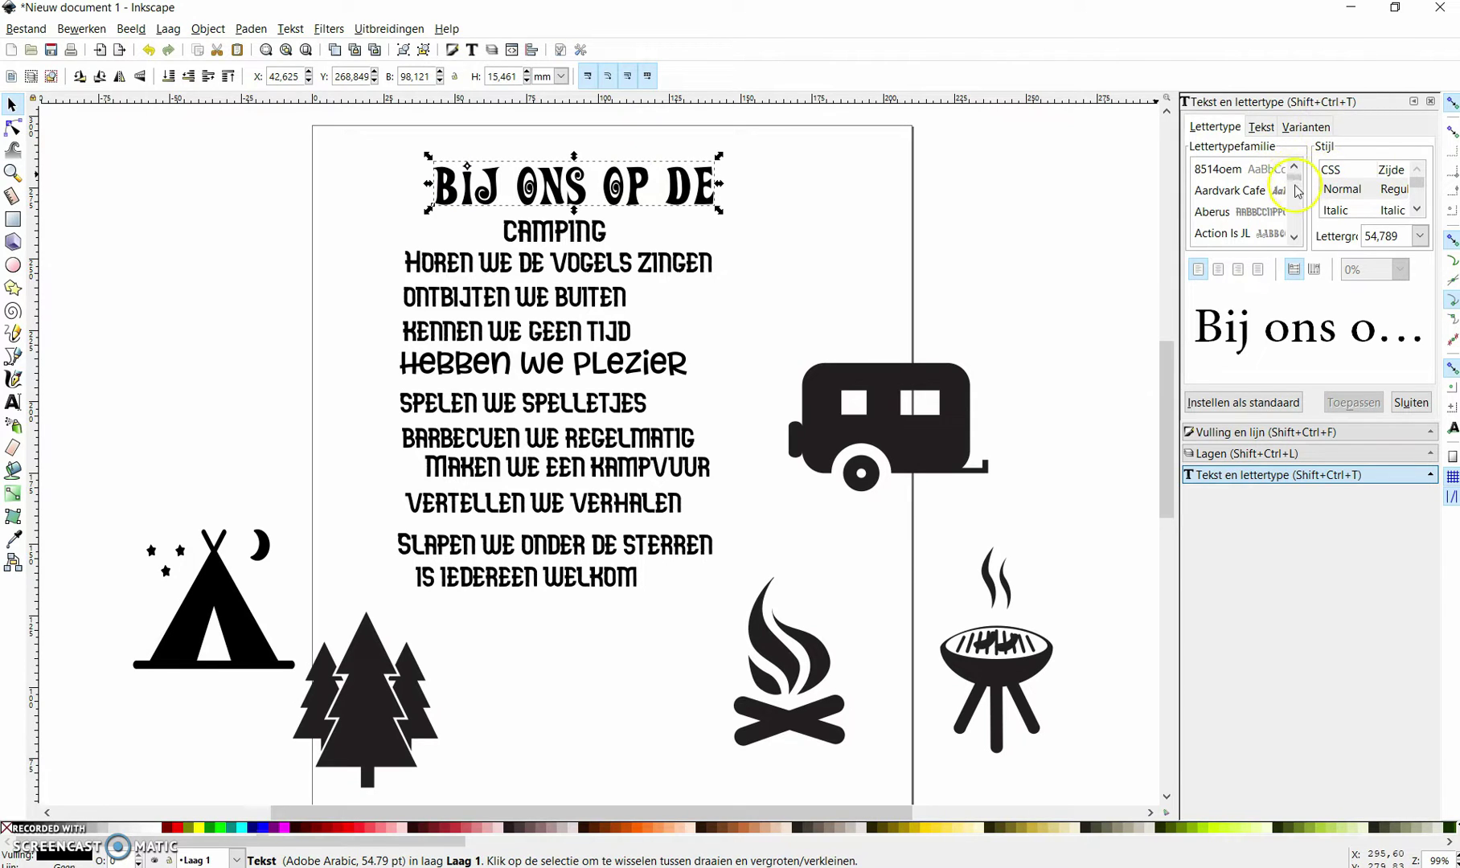
scroll(1274, 189, down, 3)
scroll(1262, 197, down, 2)
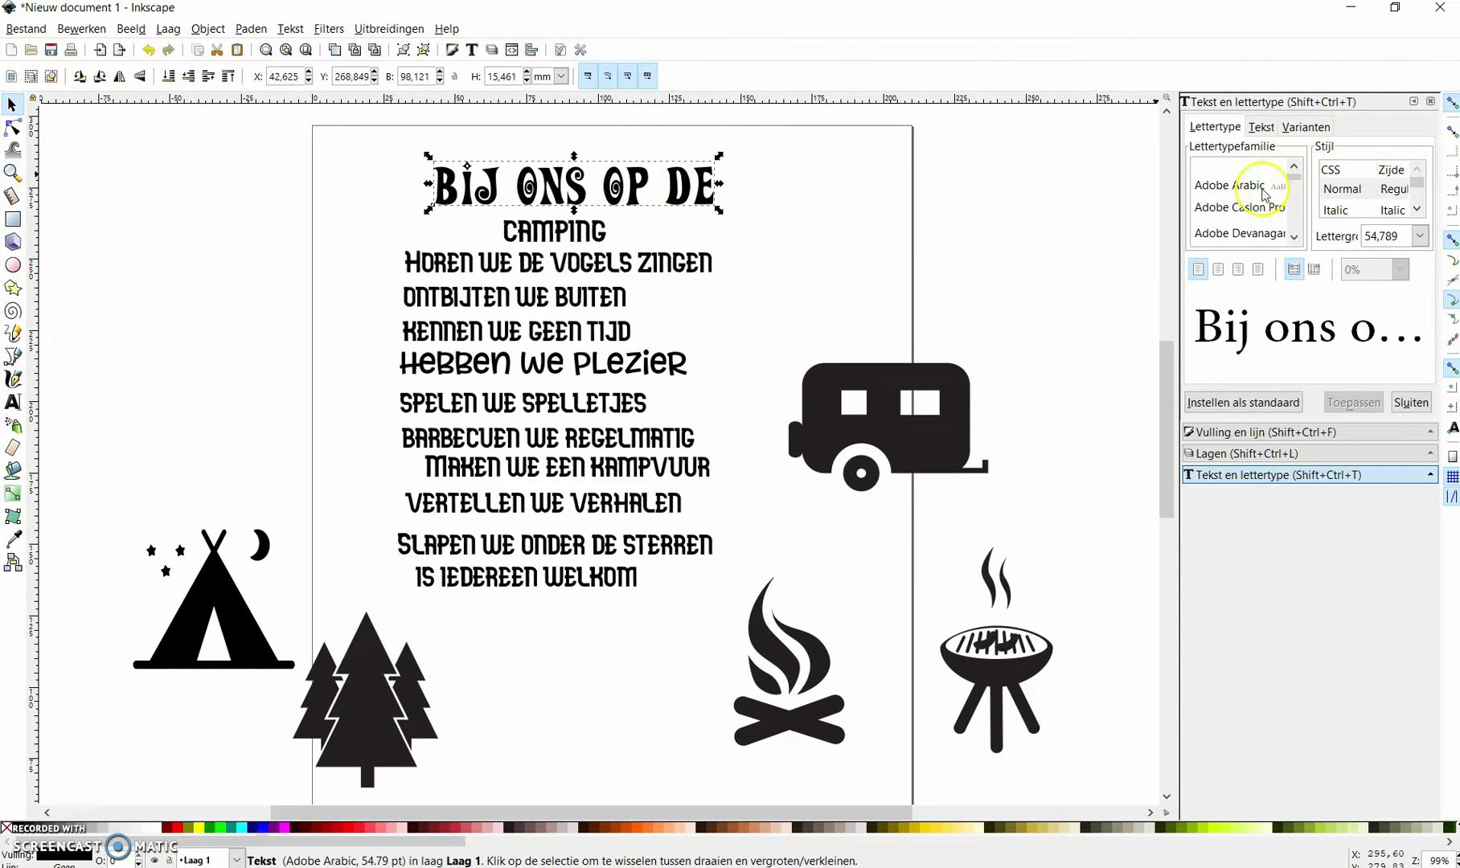
click(1244, 209)
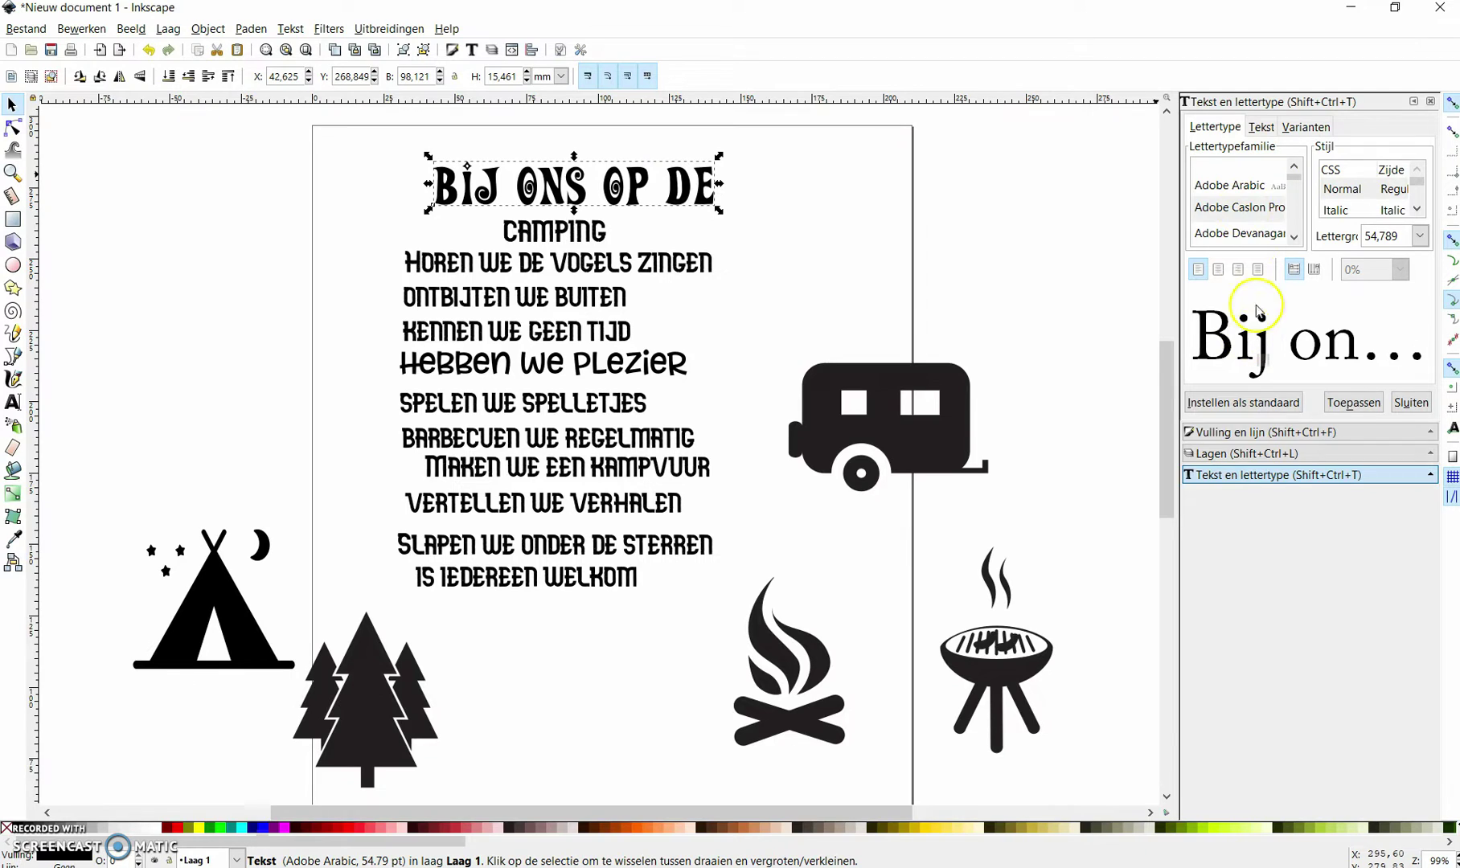
scroll(1237, 213, down, 1)
click(1236, 208)
scroll(1236, 213, down, 1)
scroll(1237, 215, down, 1)
click(1240, 214)
Preview the Allison, Allerta and Amanda fonts on the 'Bij ons op de' title
scroll(1243, 219, down, 1)
scroll(1243, 217, down, 2)
scroll(1244, 213, down, 2)
scroll(1246, 211, down, 2)
scroll(1248, 207, down, 2)
scroll(1246, 208, up, 1)
scroll(1245, 202, up, 1)
click(1244, 193)
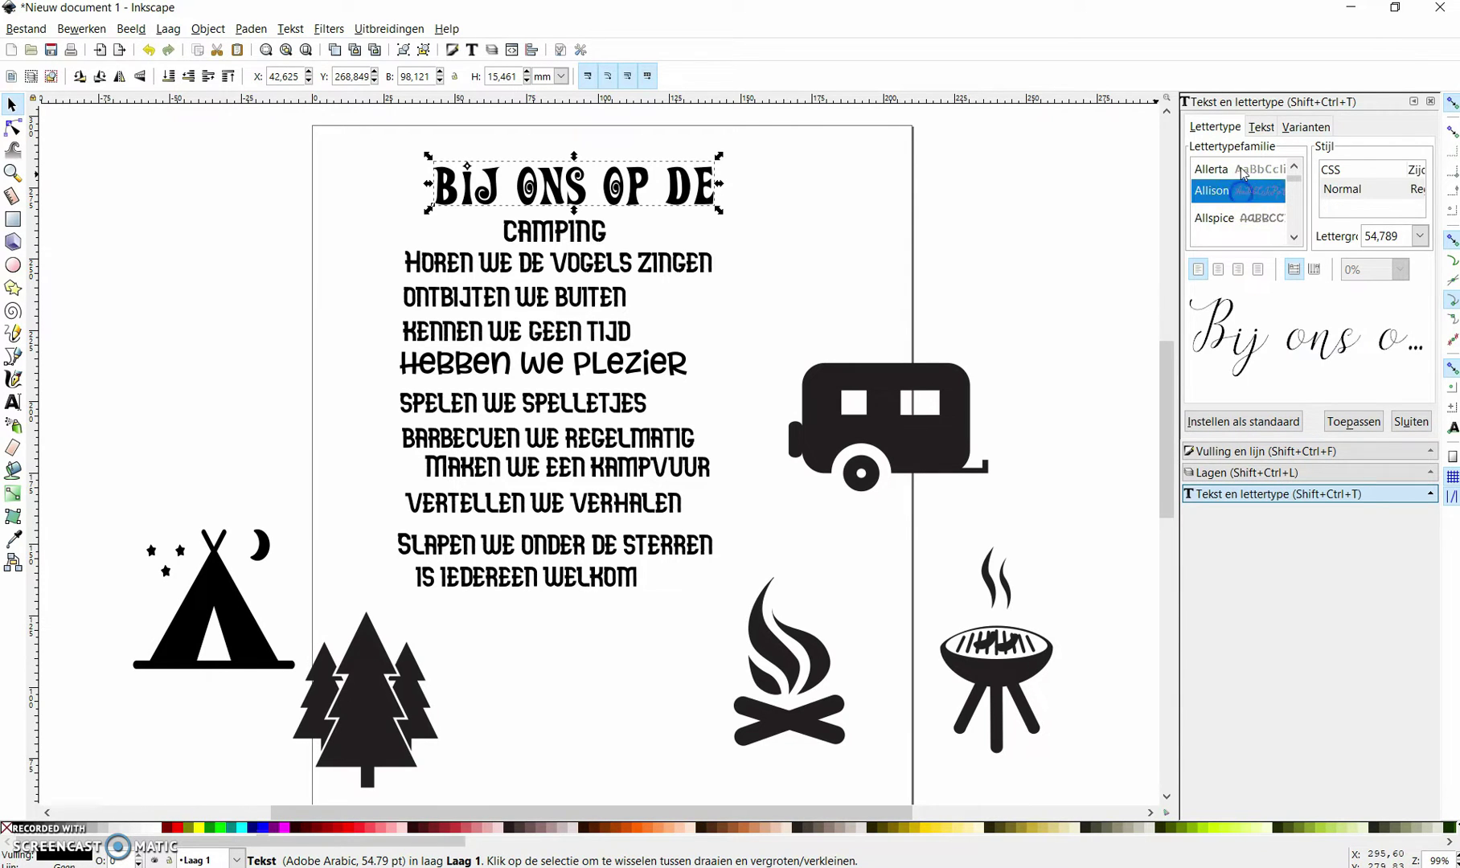
click(1244, 171)
scroll(1242, 181, down, 1)
scroll(1241, 189, down, 1)
scroll(1237, 197, down, 1)
scroll(1237, 205, down, 1)
scroll(1236, 207, down, 2)
click(1228, 222)
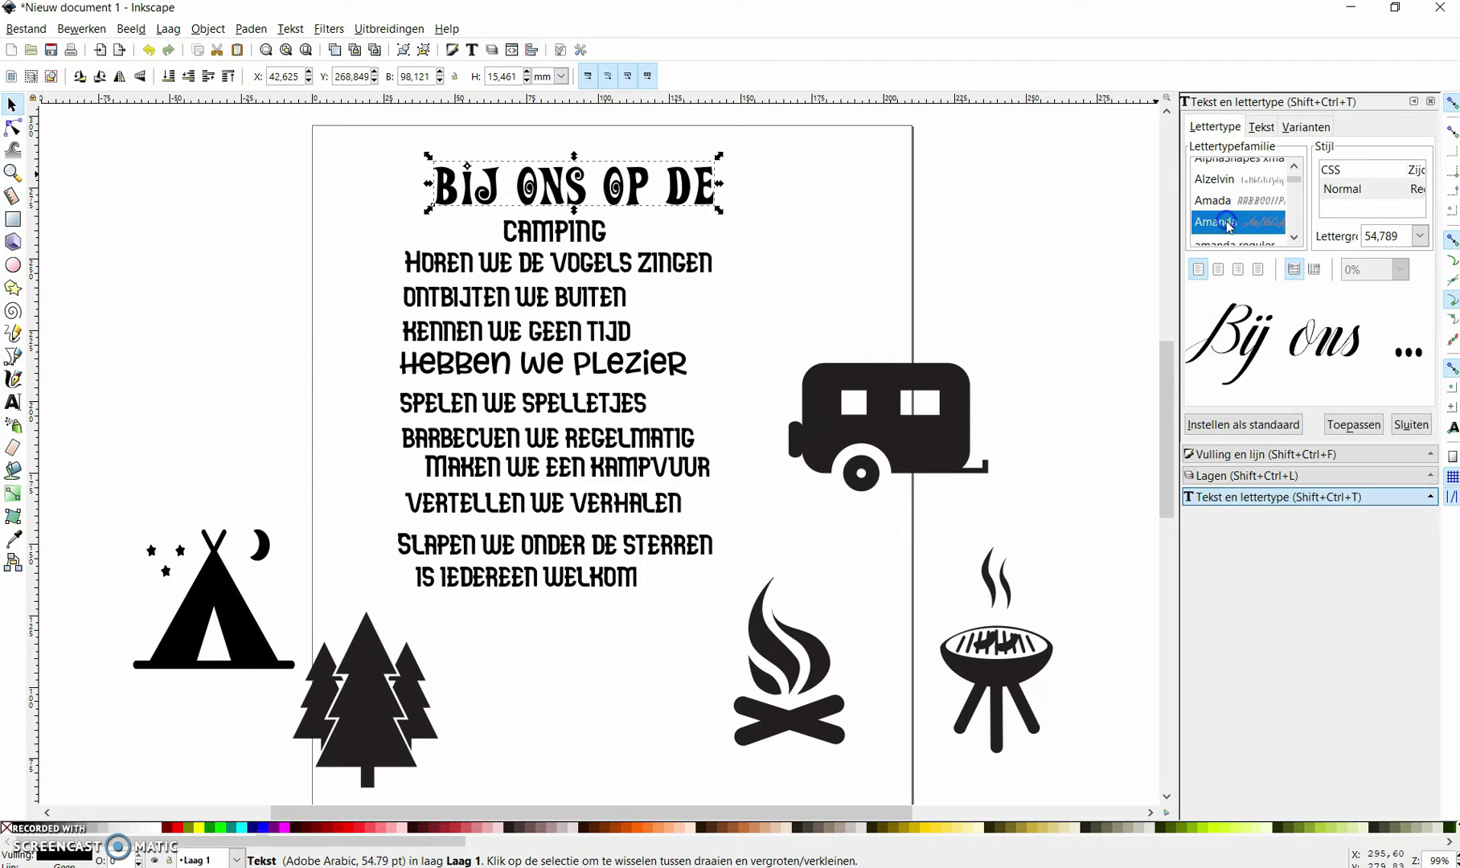
Apply Bubblegum Sans to the title and move it higher on the page
text(b)
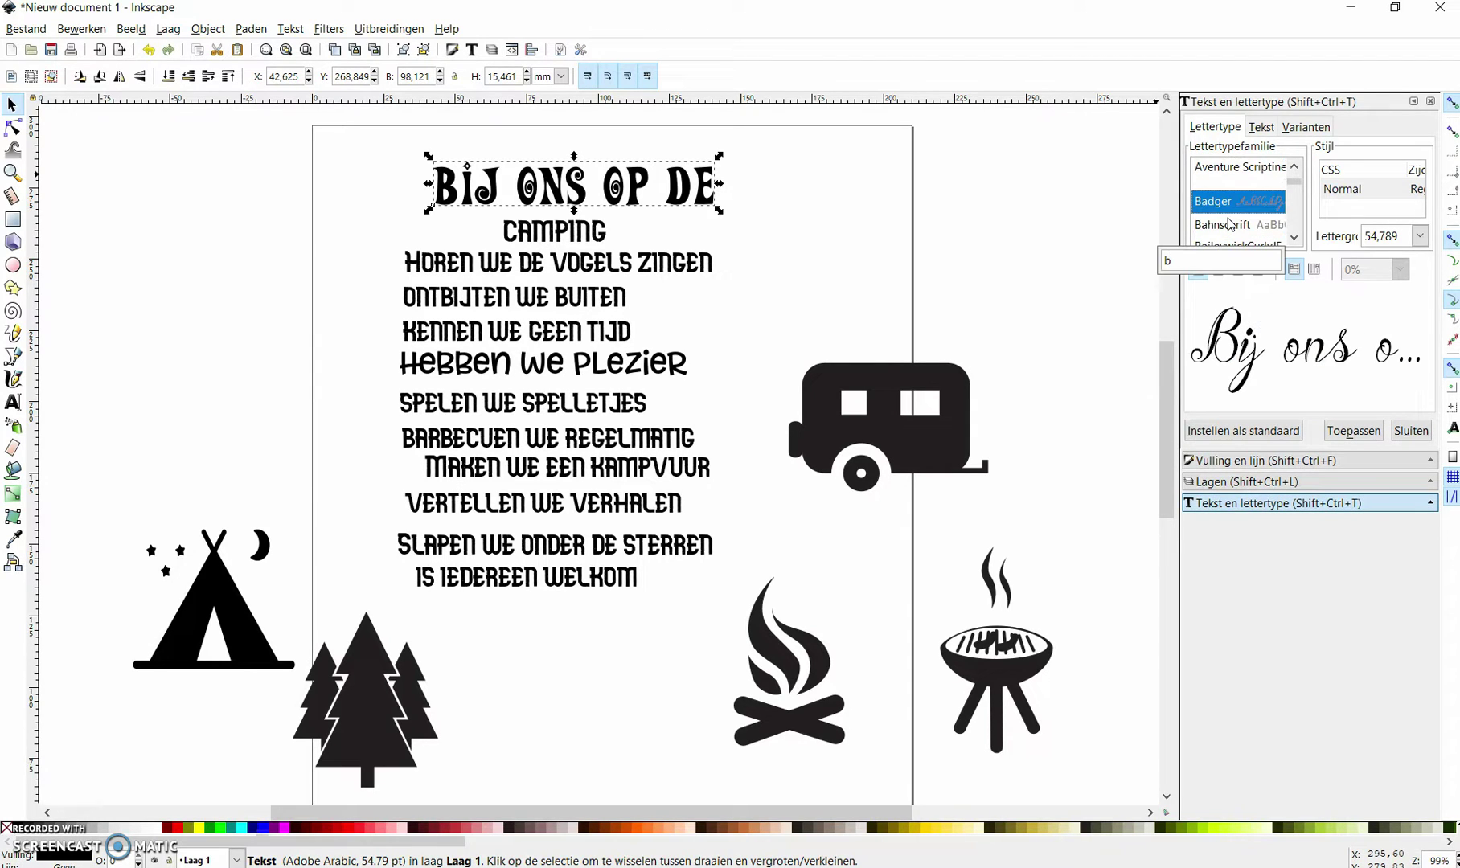
text(u)
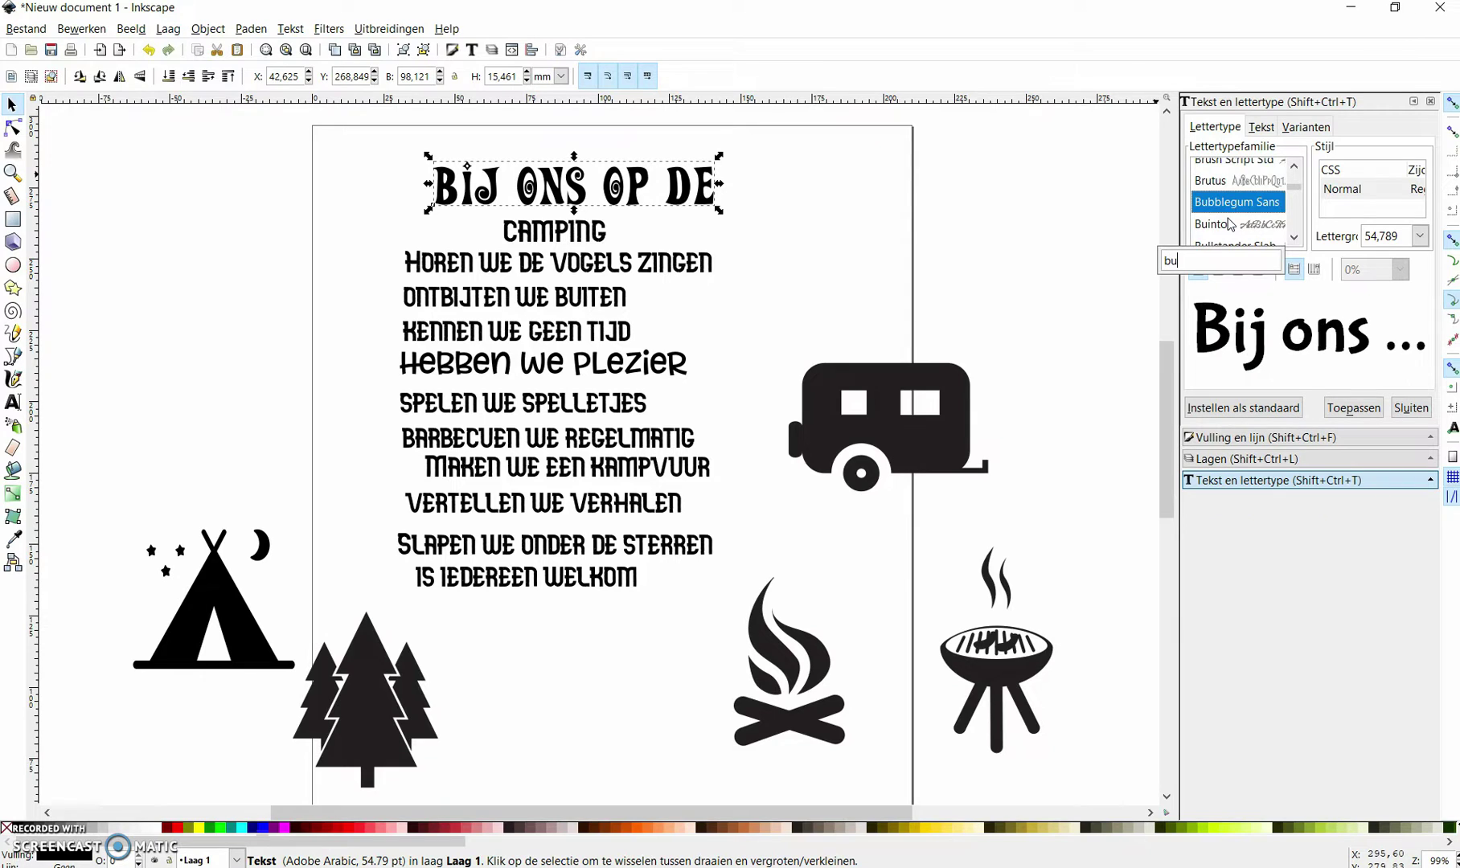
click(1238, 210)
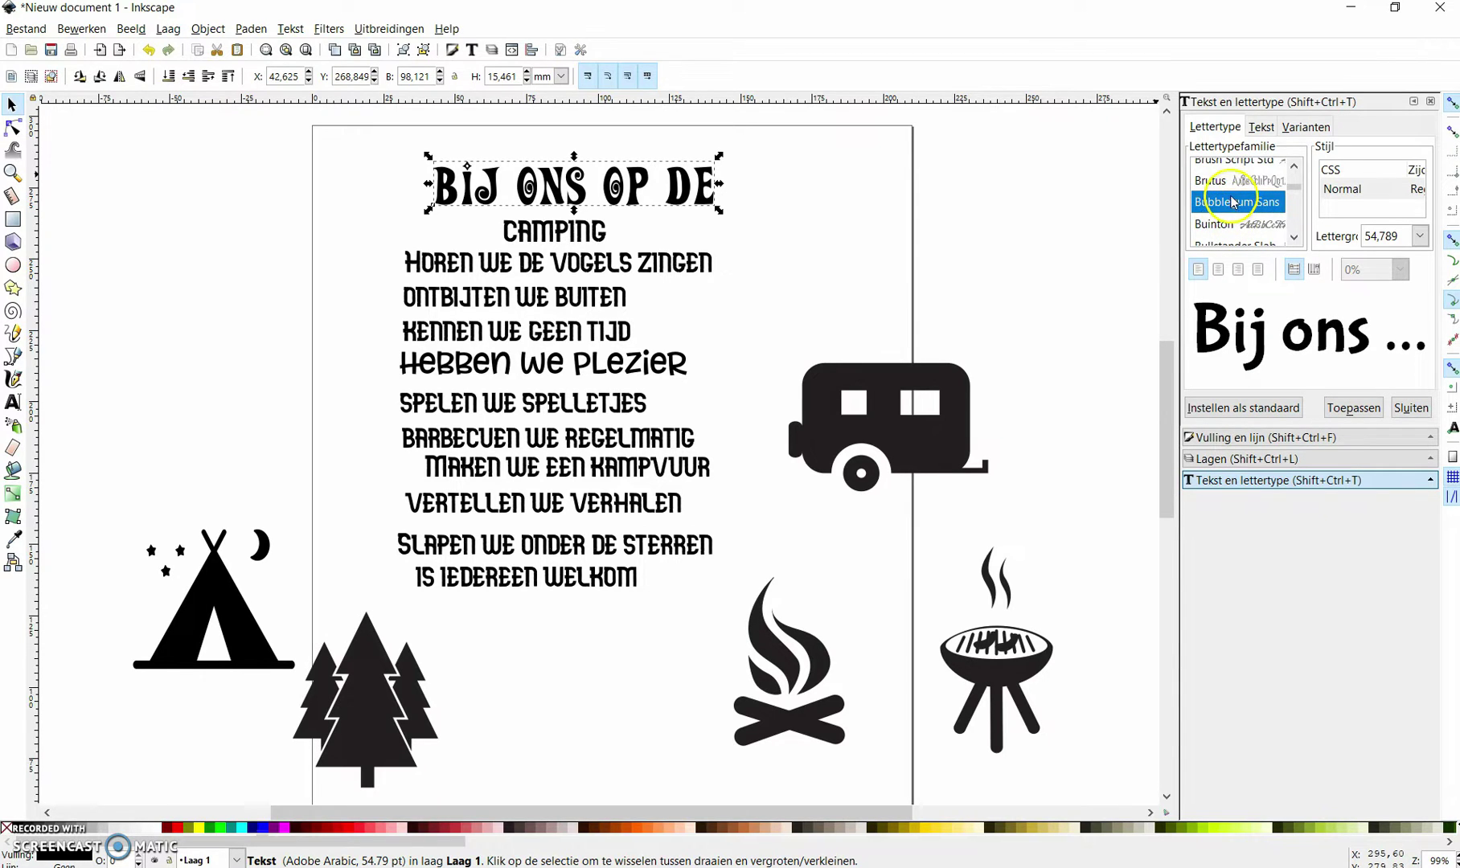
click(1352, 407)
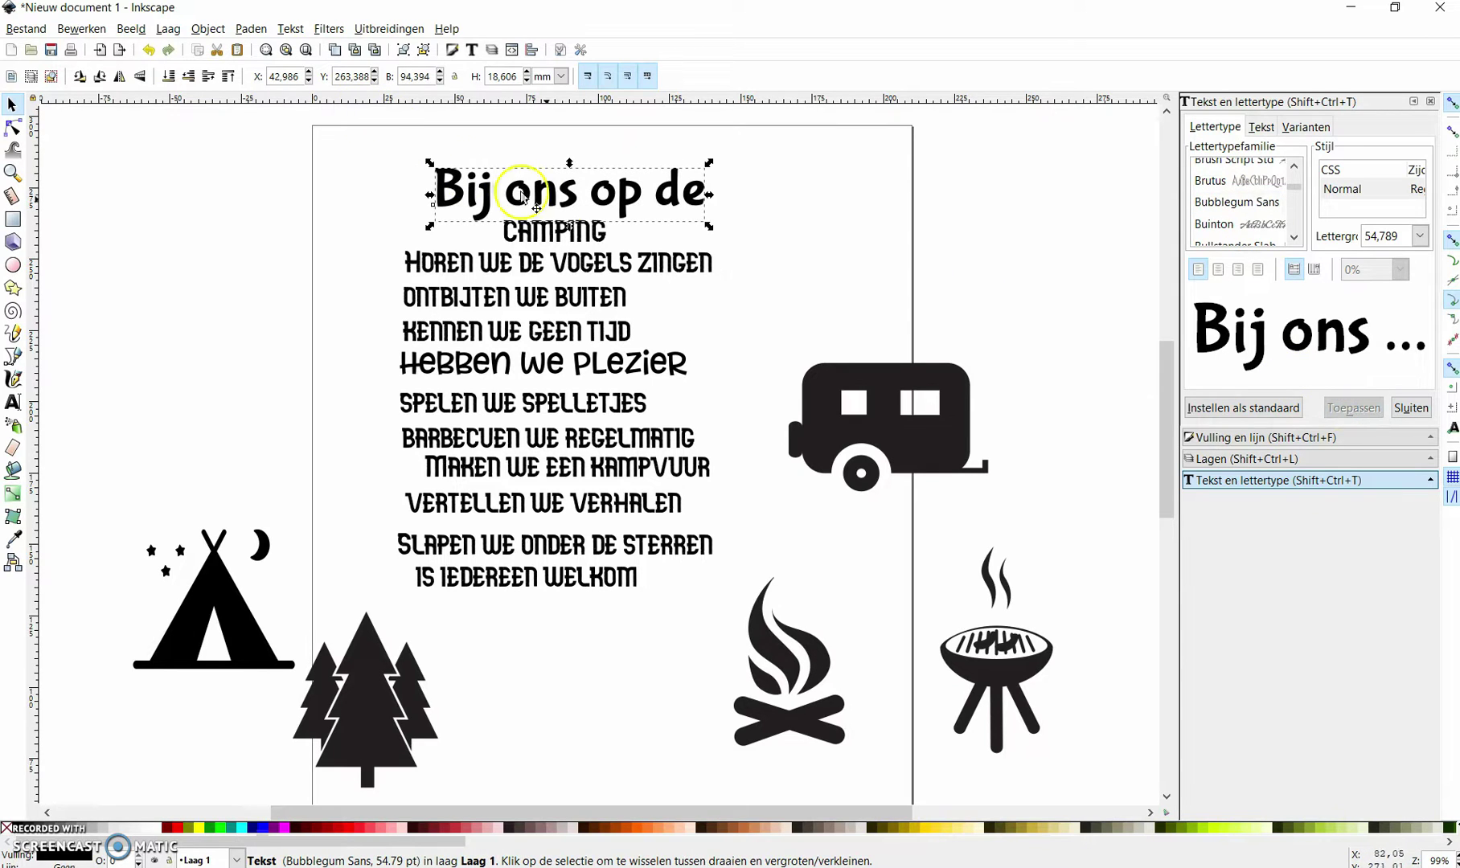
mouse_move(542, 189)
mouse_down()
mouse_move(527, 159)
mouse_move(549, 172)
mouse_up()
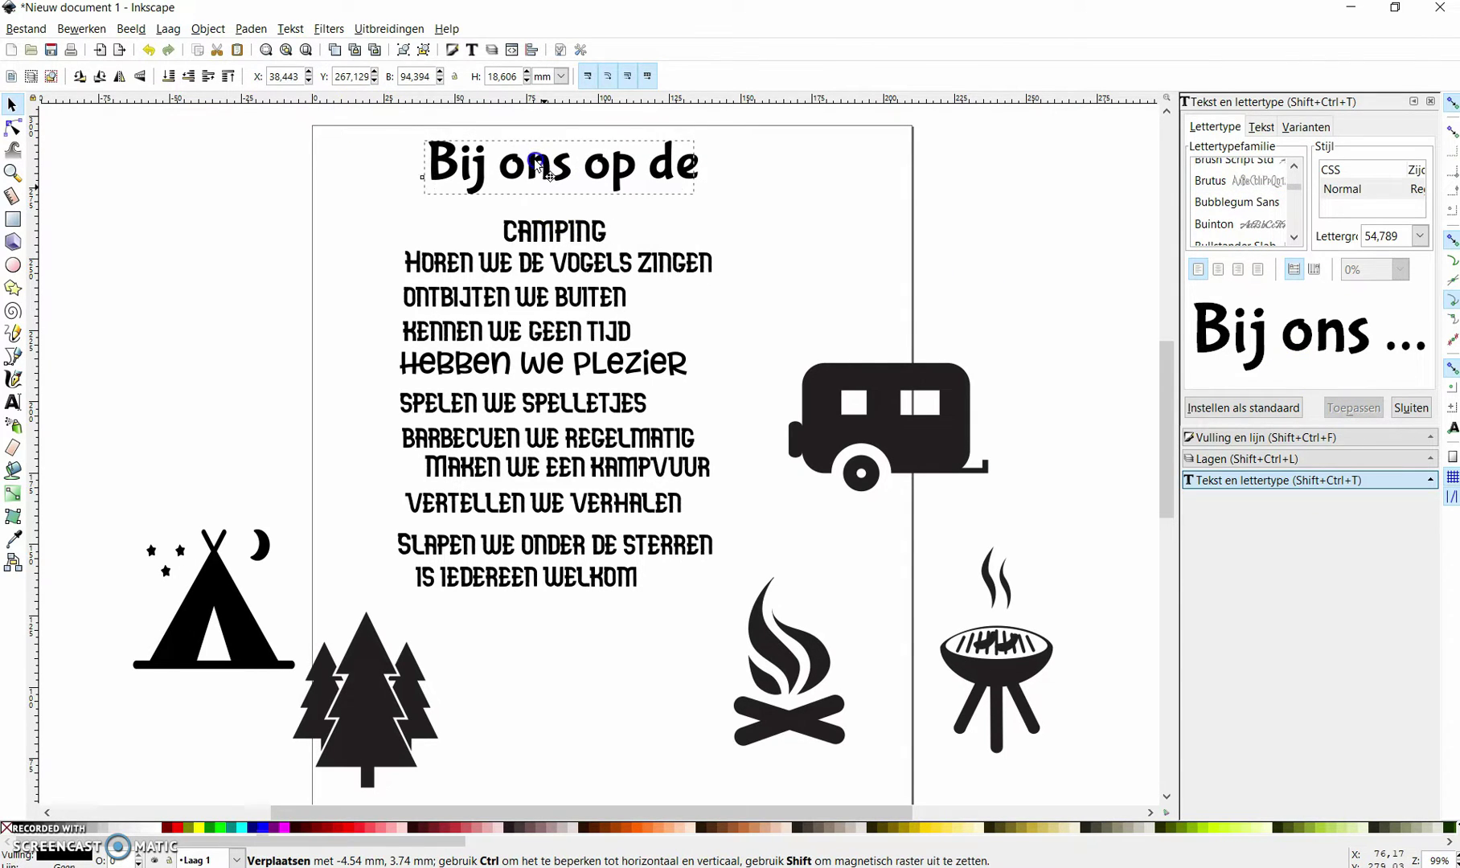
click(553, 235)
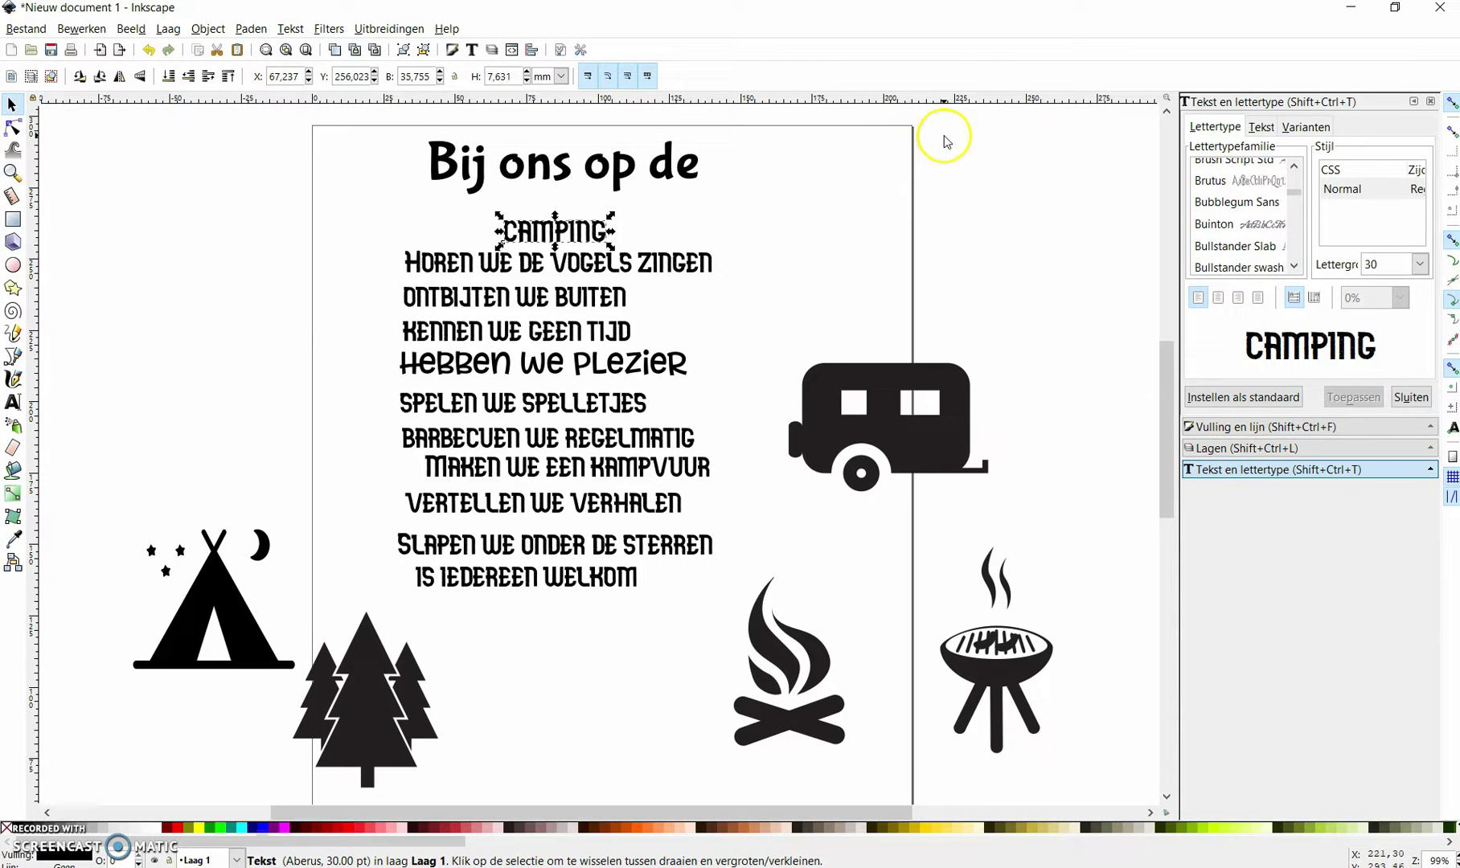
Set CAMPING in Allspice and scale it up
click(1230, 202)
text(all)
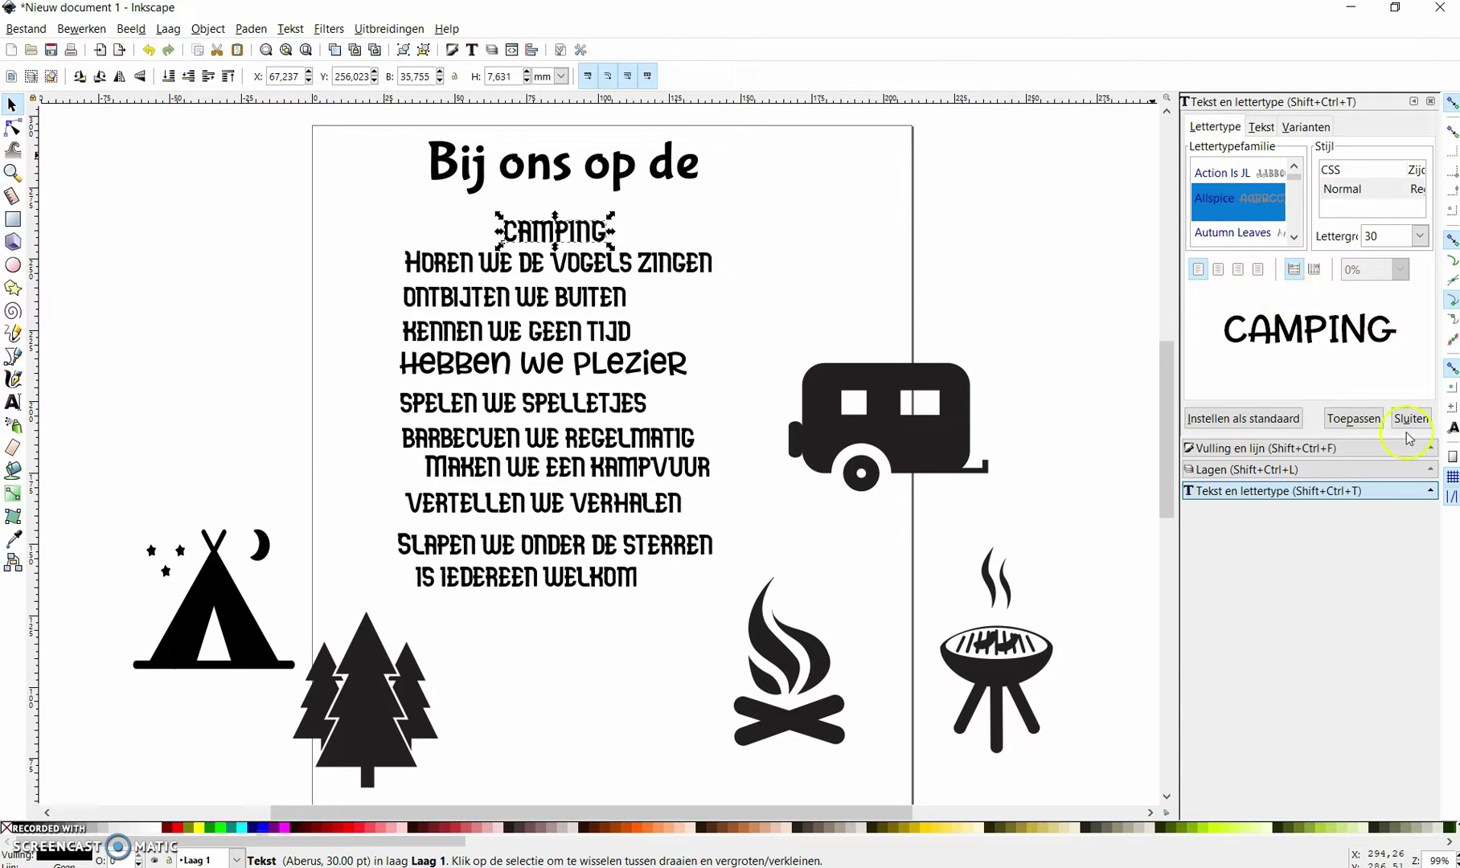
click(1366, 420)
drag(643, 213, 641, 179)
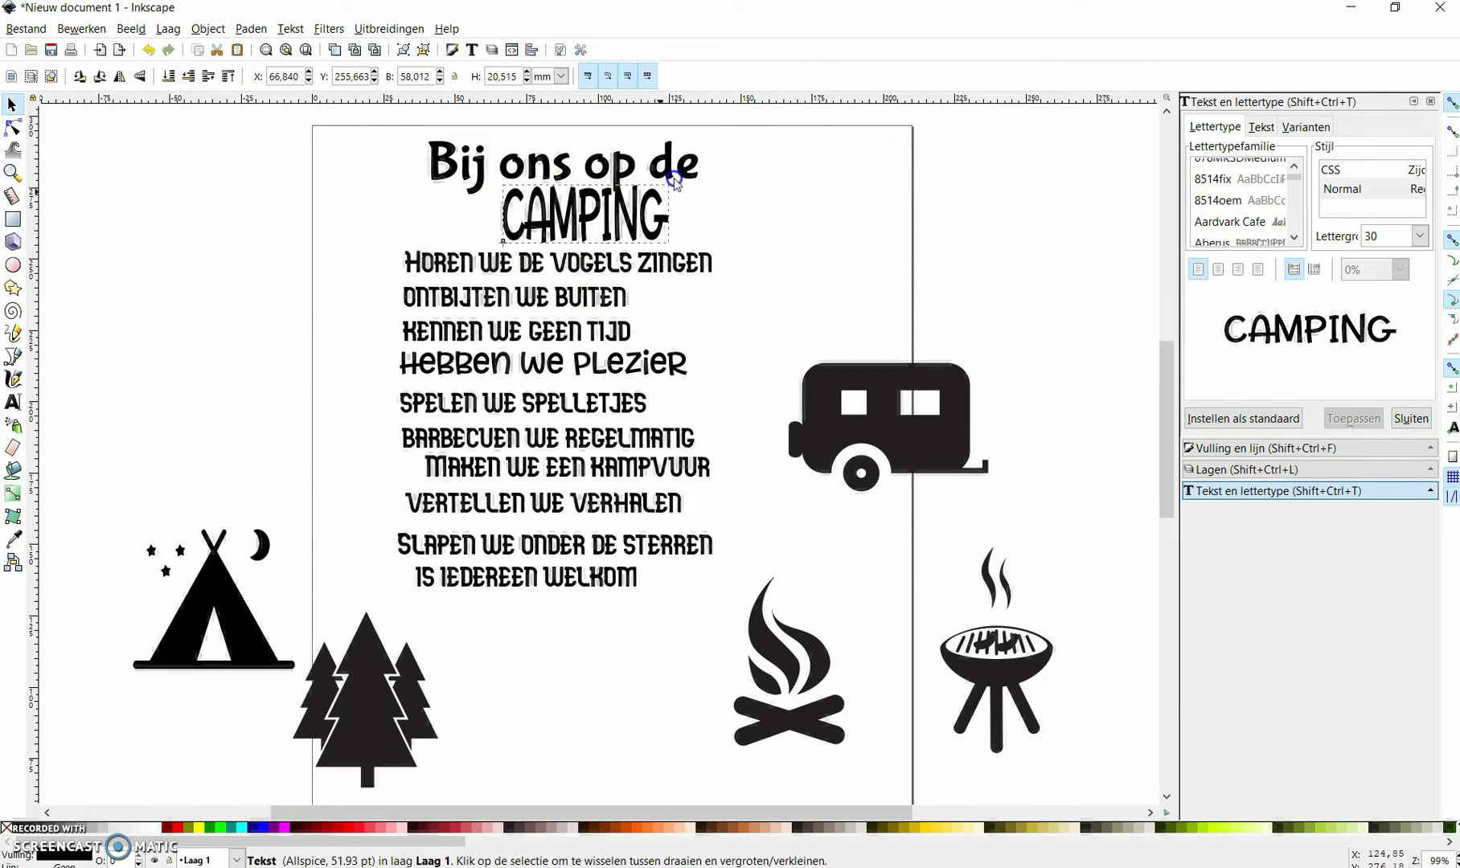
Set the 'Horen we de vogels zingen' line in Coaster
click(589, 273)
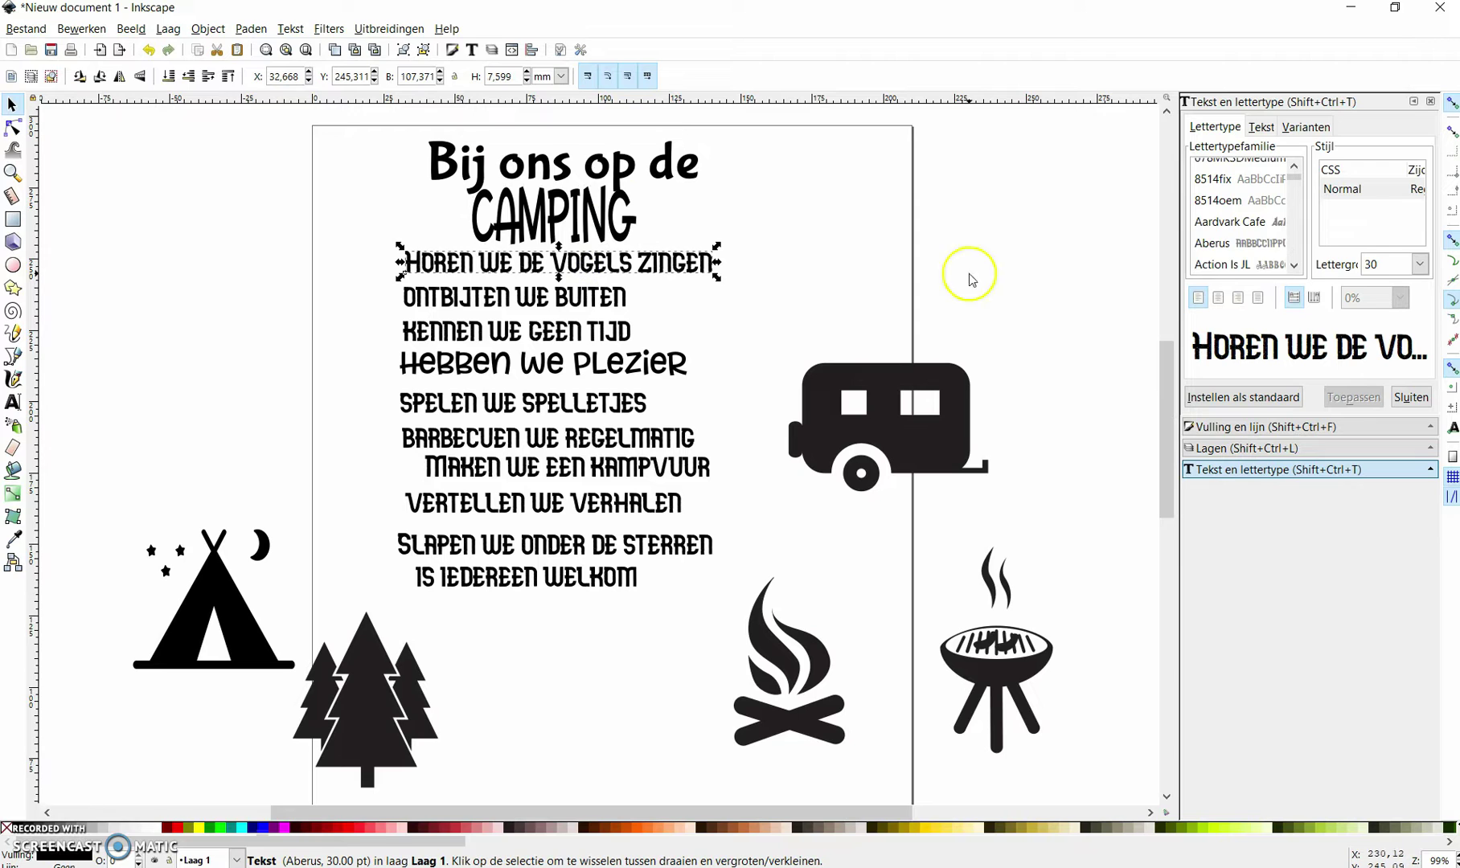
scroll(1215, 241, down, 3)
click(1216, 249)
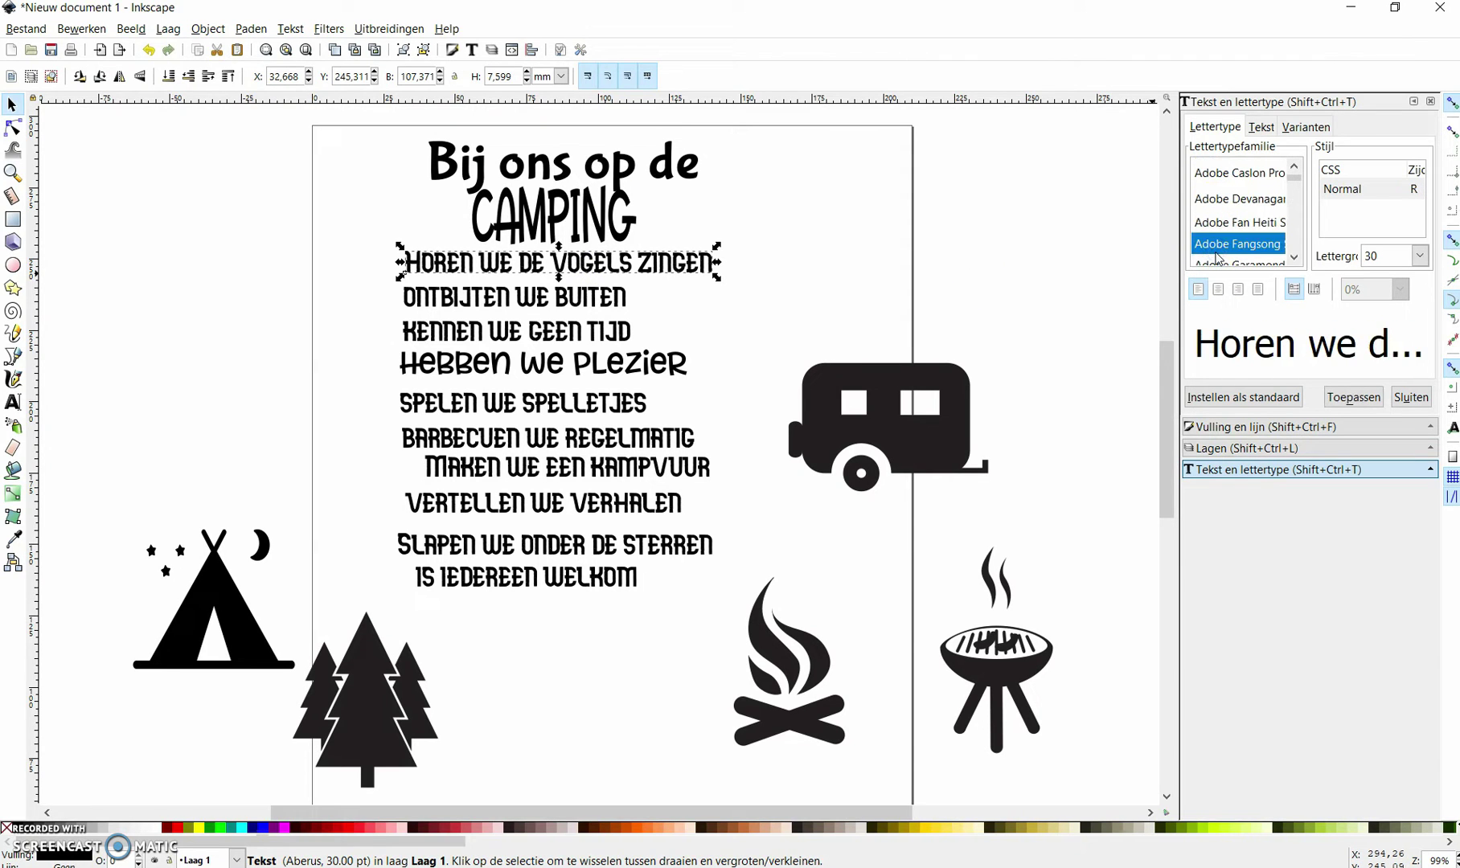
scroll(1218, 241, down, 5)
click(1214, 212)
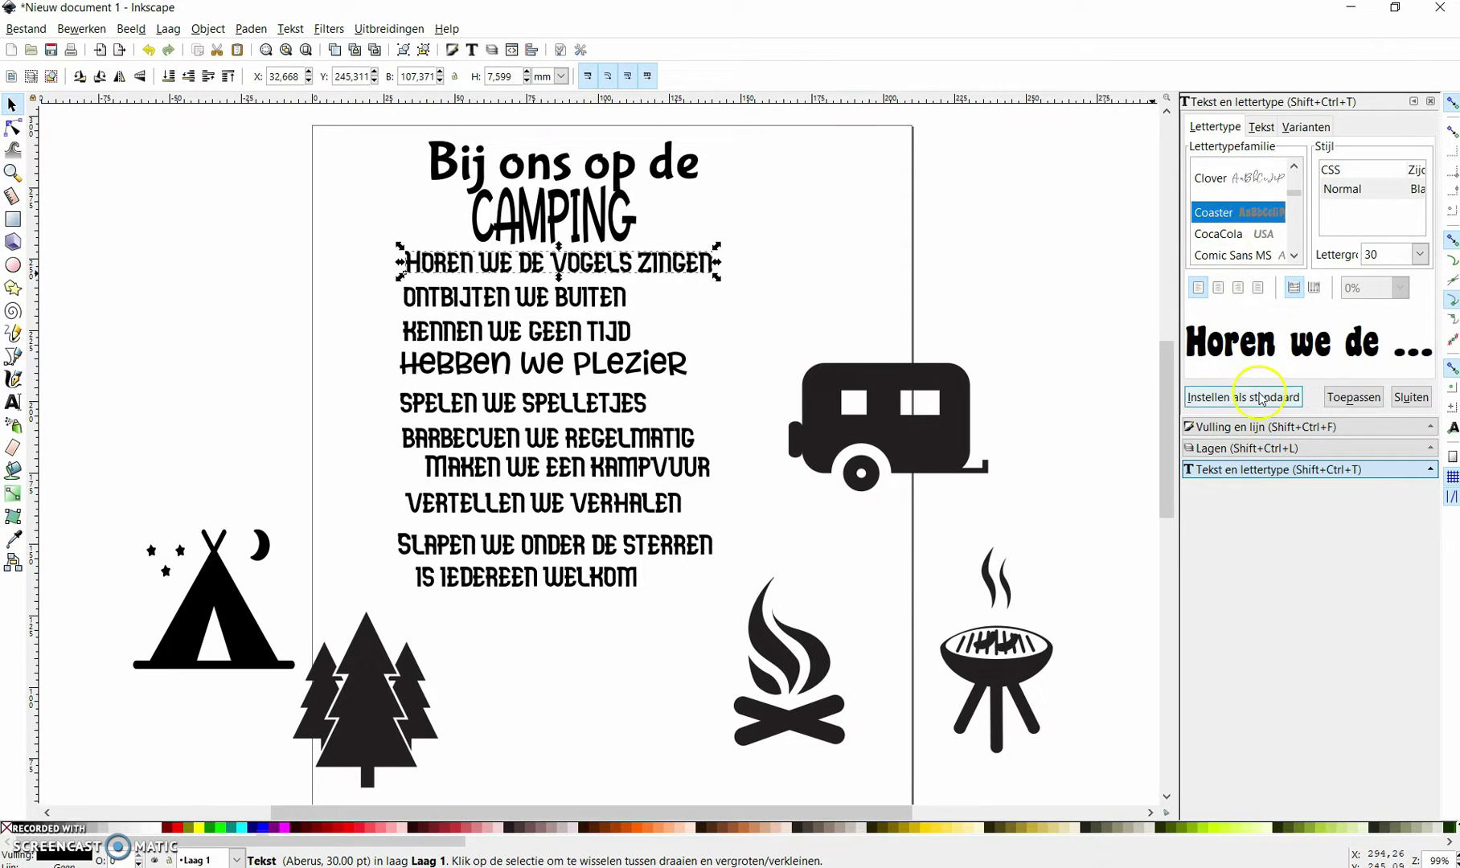
click(1358, 398)
Set the 'Ontbijten we buiten' line in Bubblegum Sans
click(516, 306)
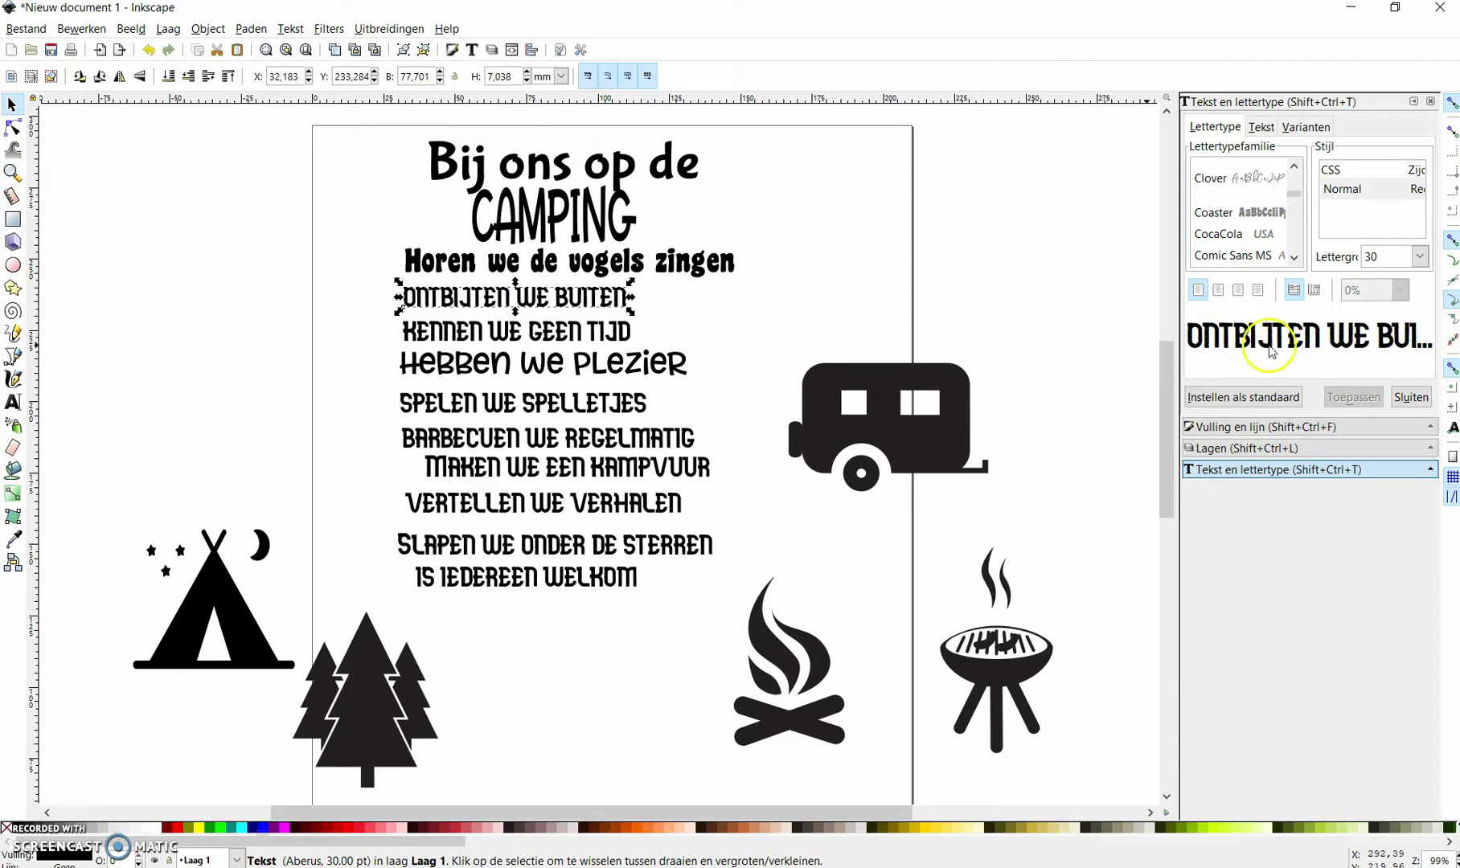
click(612, 163)
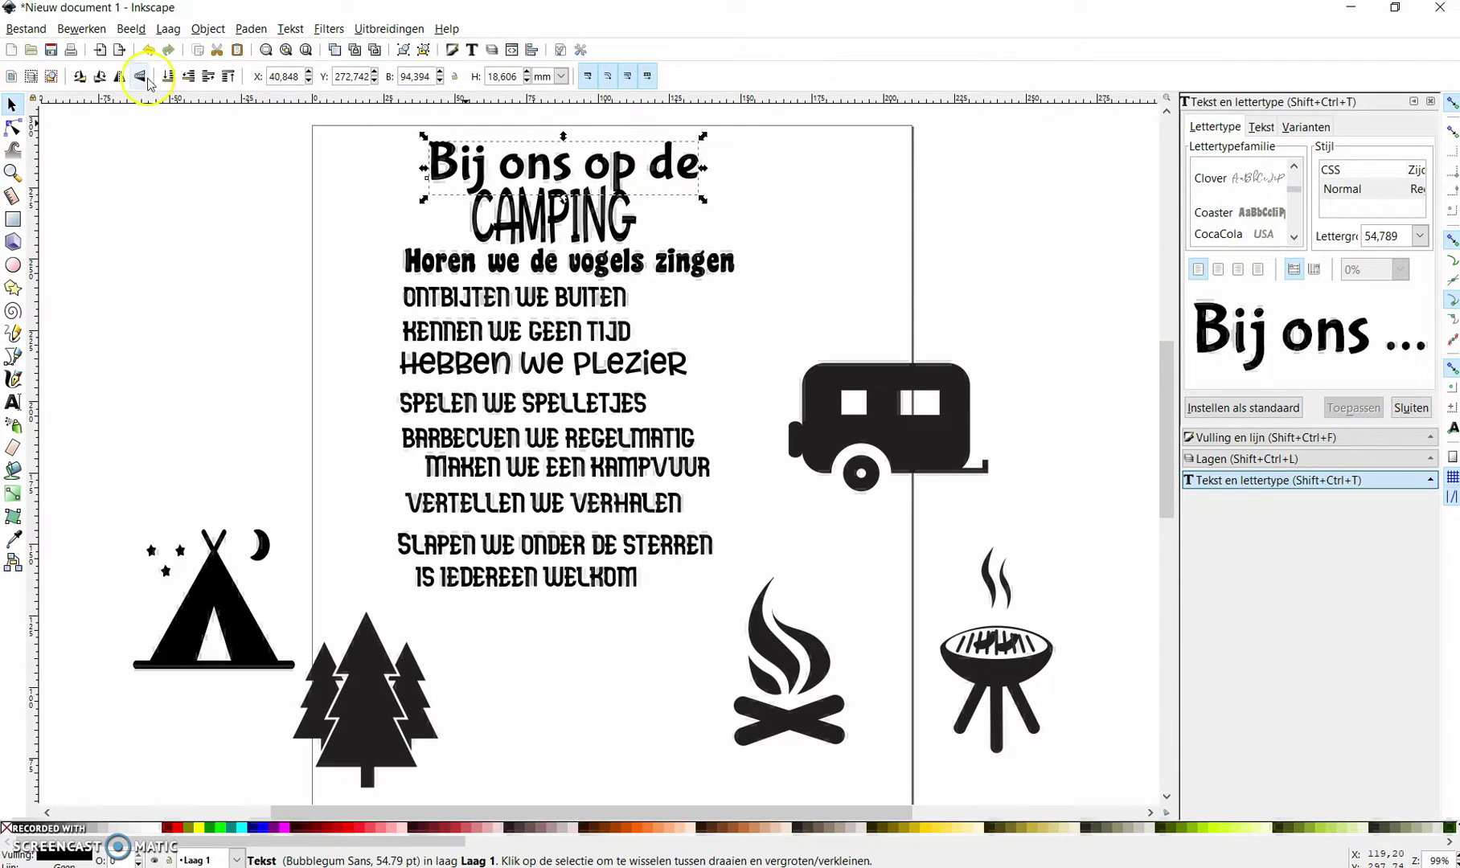
click(12, 402)
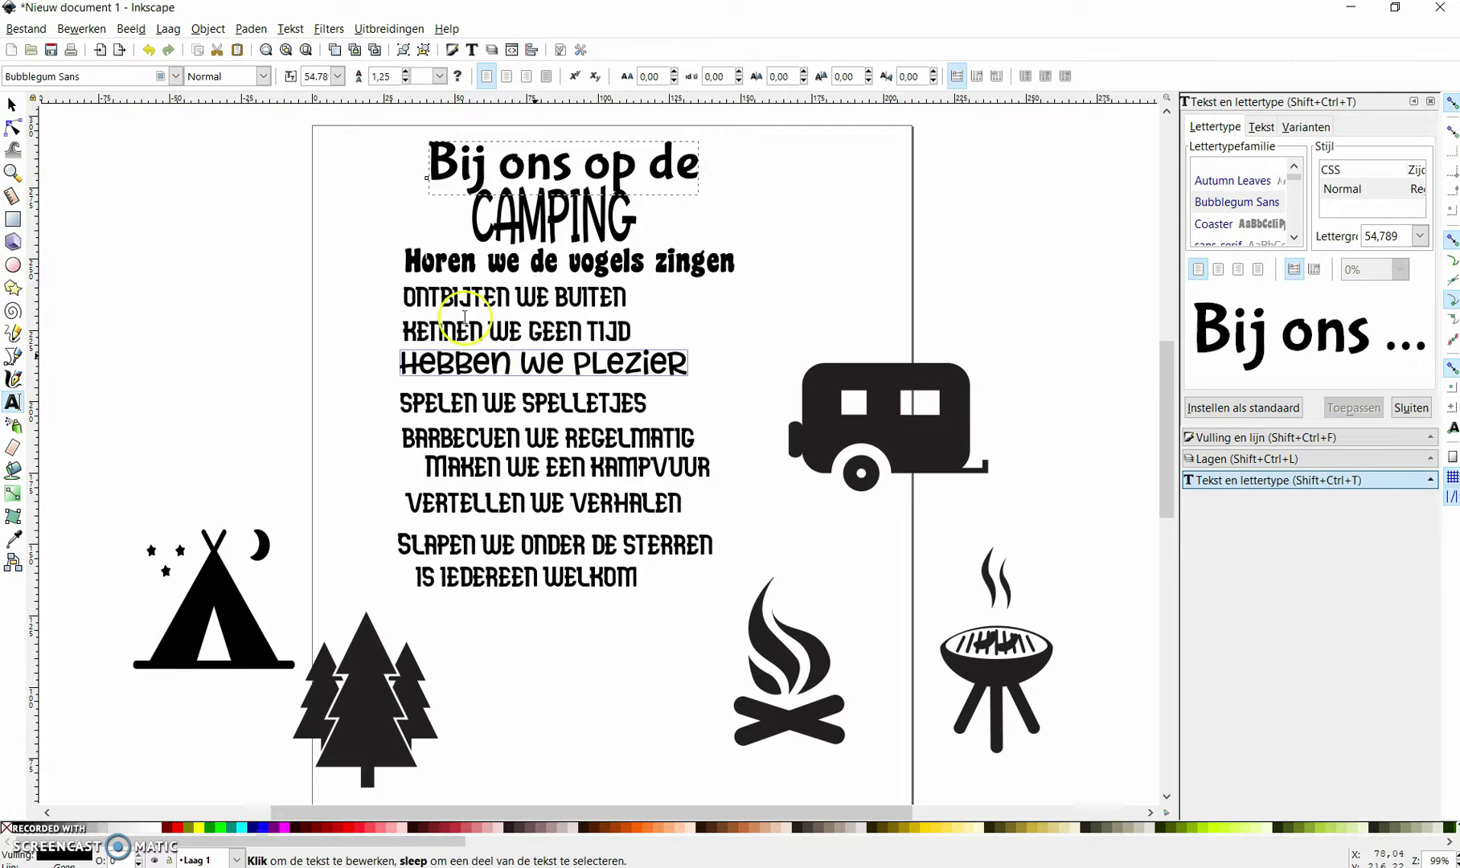
click(9, 105)
click(494, 304)
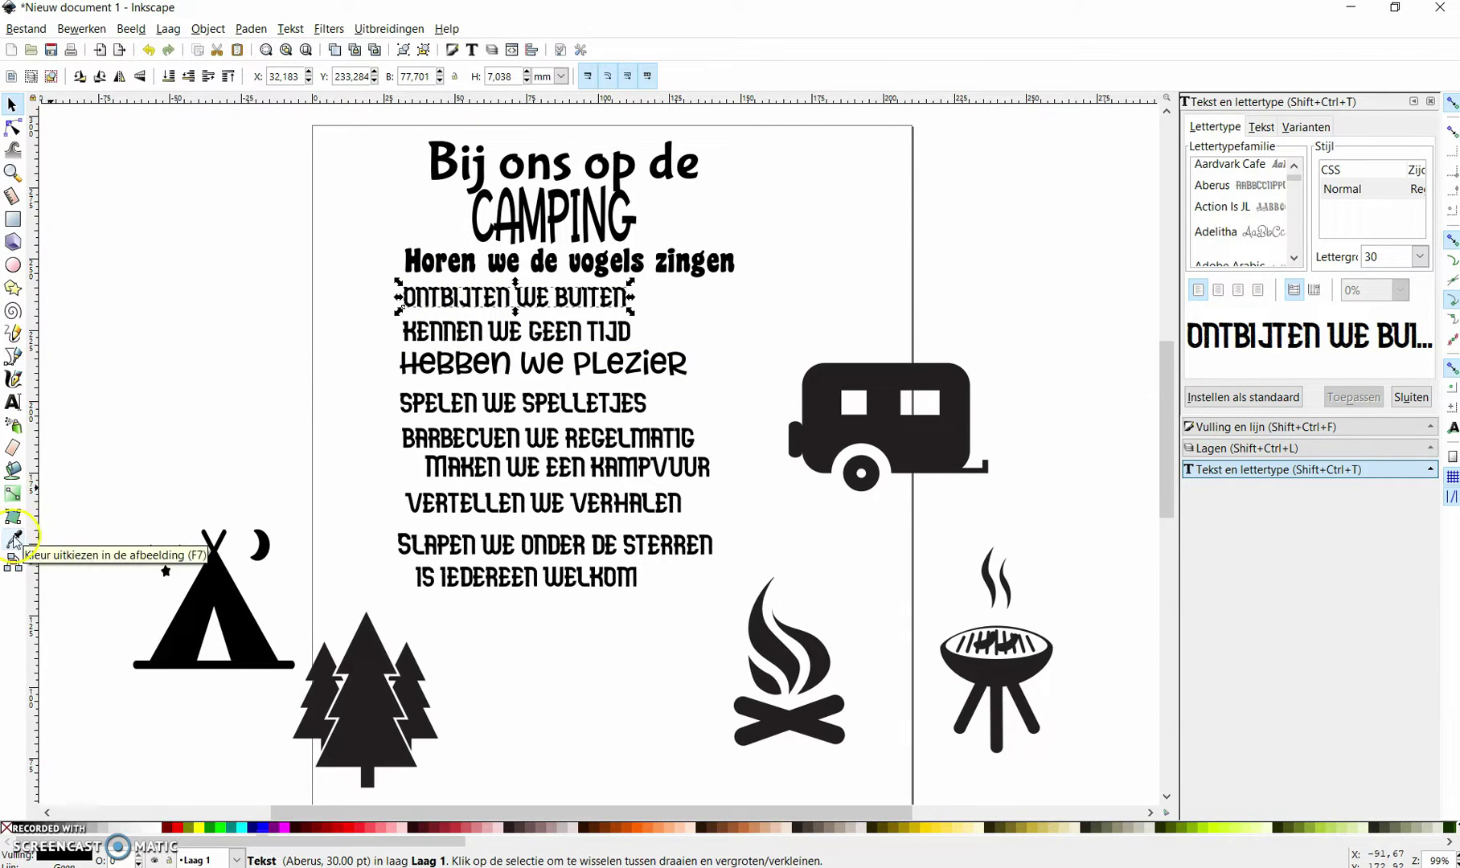
scroll(1242, 217, down, 2)
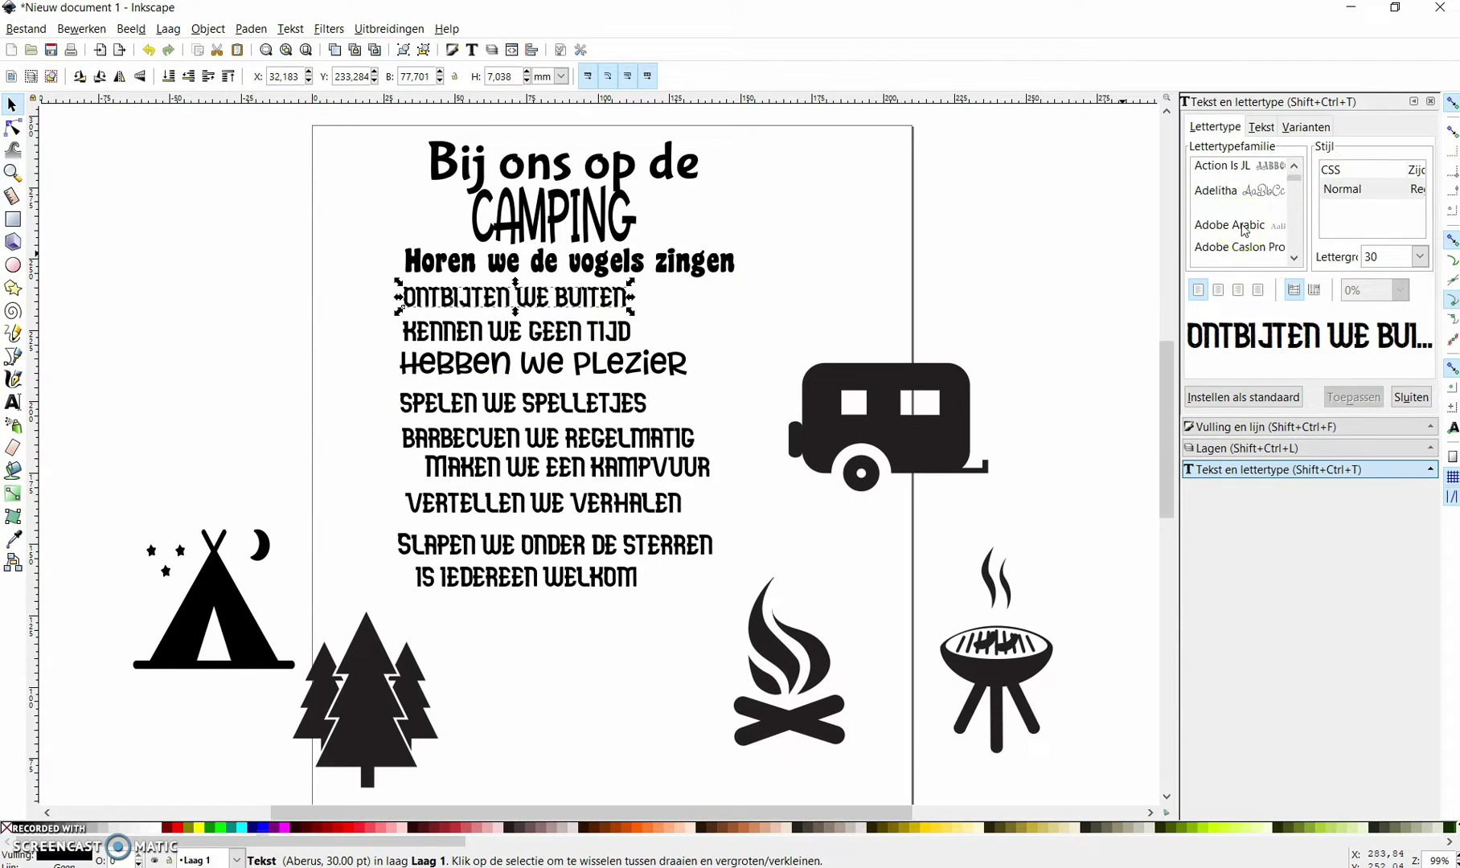
click(1264, 233)
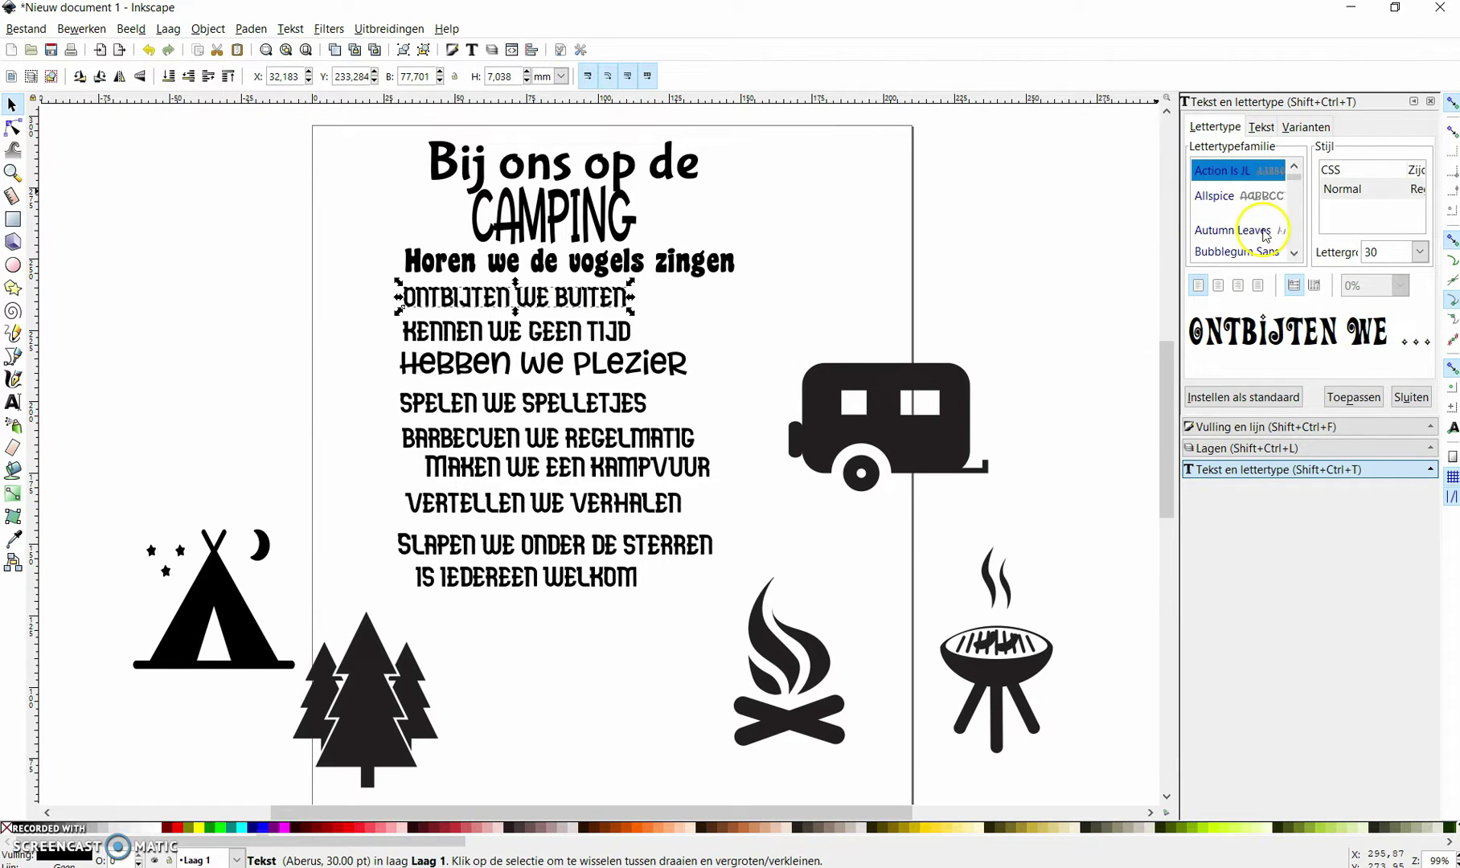
click(1255, 252)
click(1366, 399)
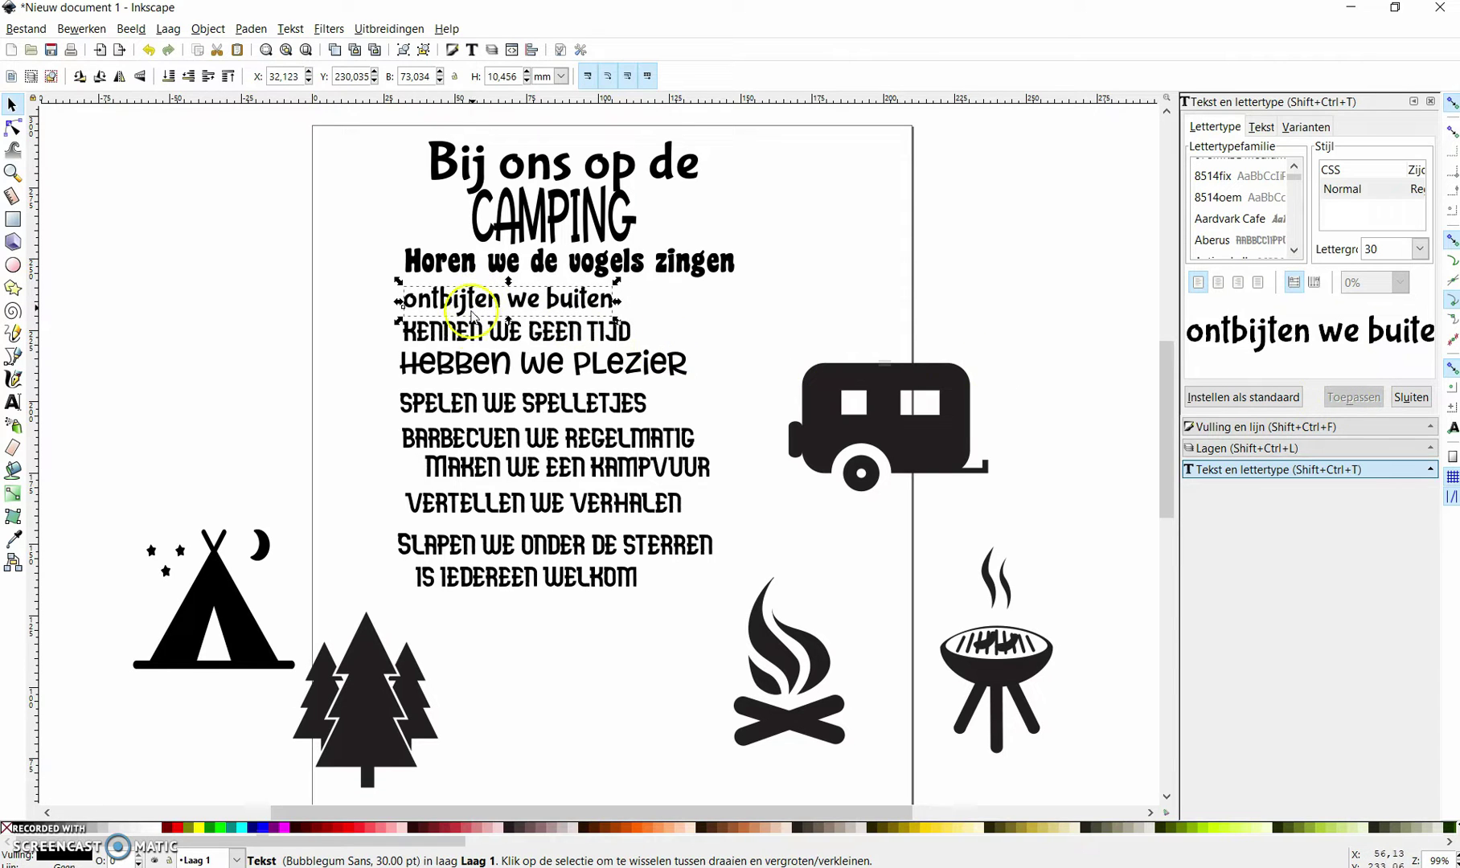
Set the 'Kennen we geen tijd' line in Coaster
click(479, 335)
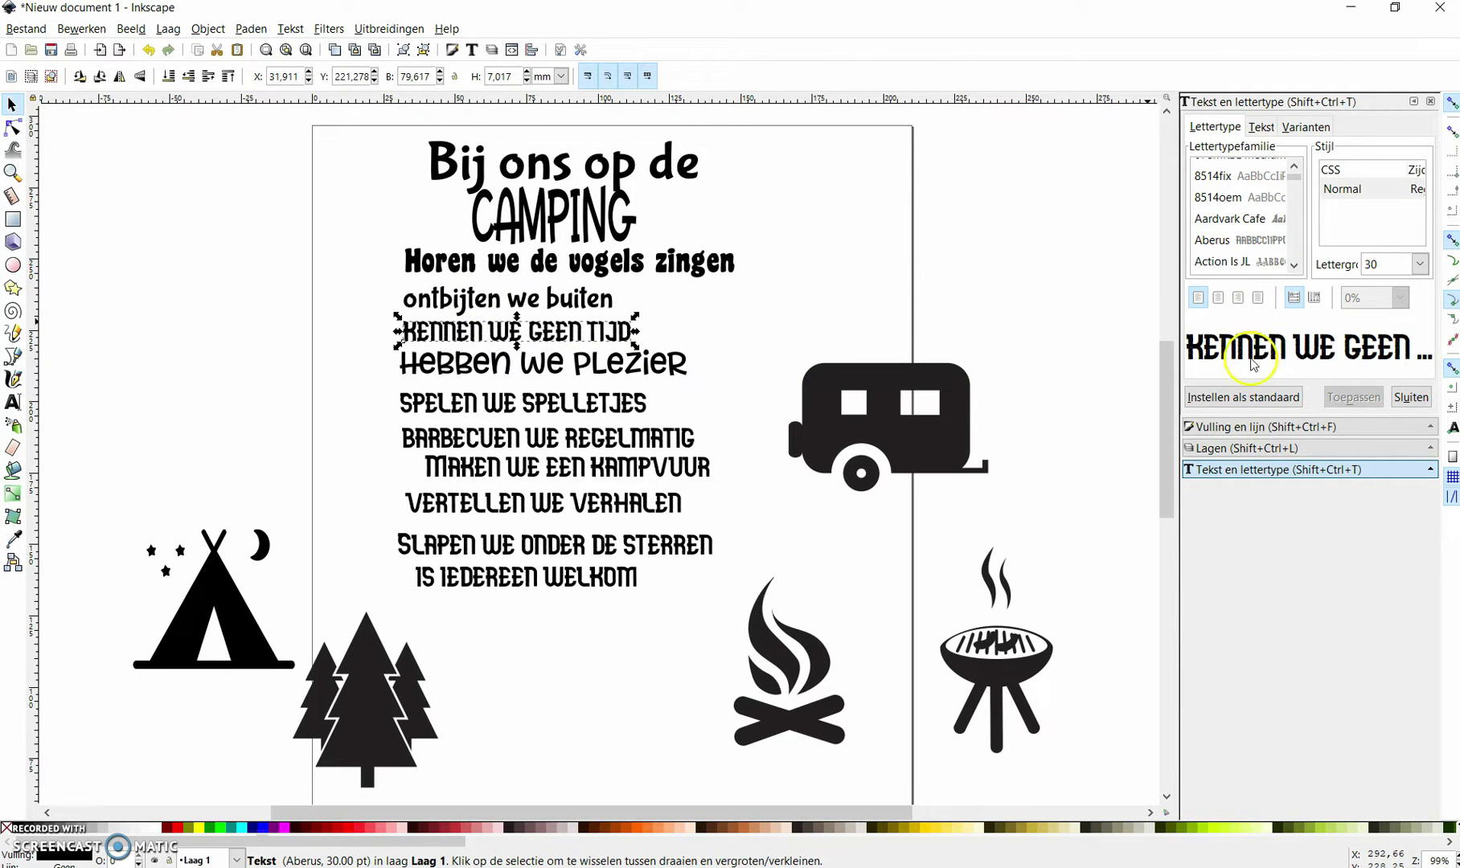
scroll(1247, 247, up, 3)
scroll(1247, 238, up, 1)
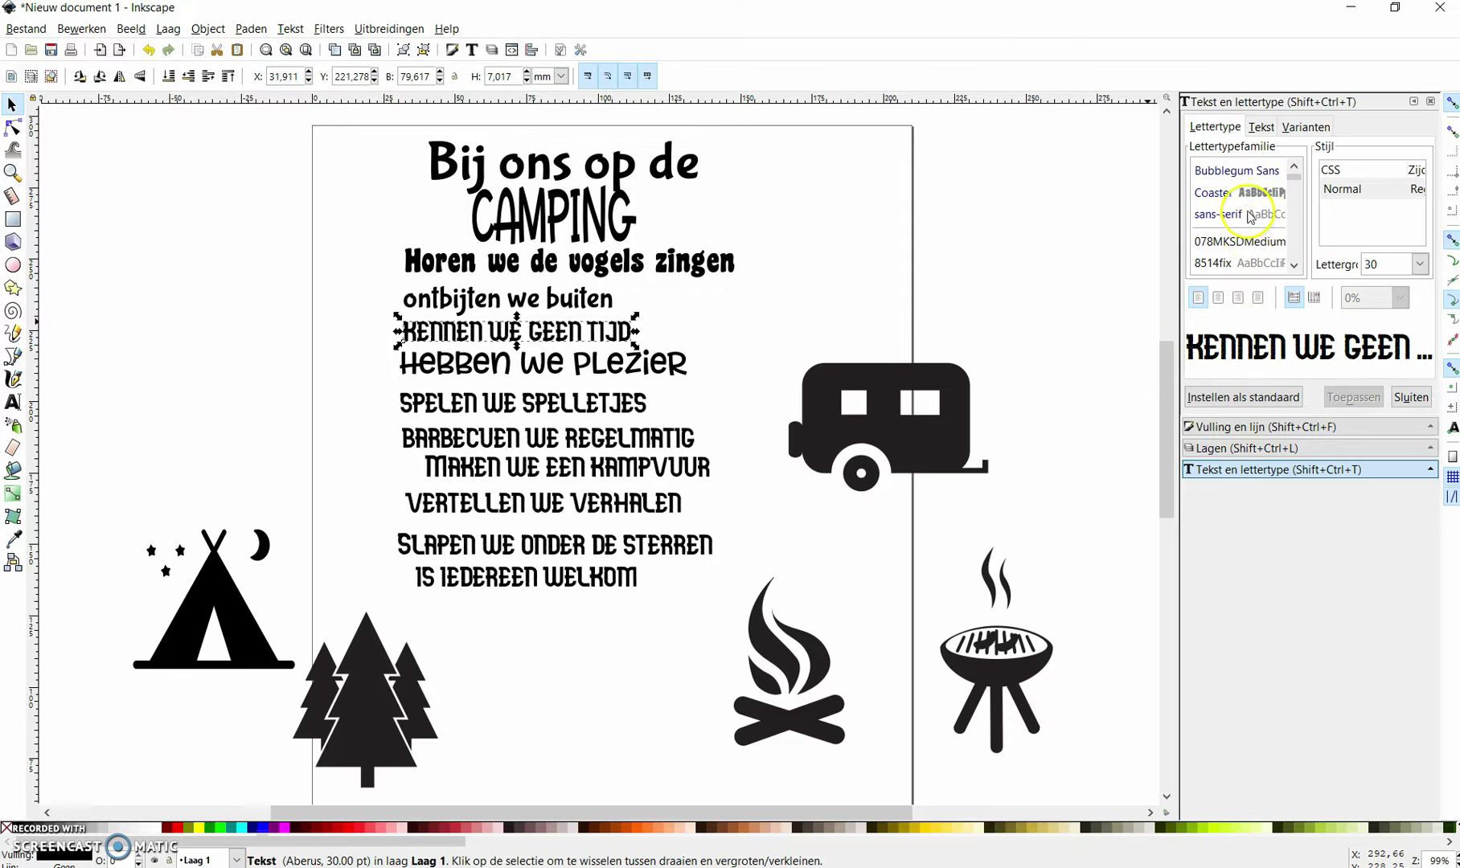
click(1238, 173)
click(1354, 397)
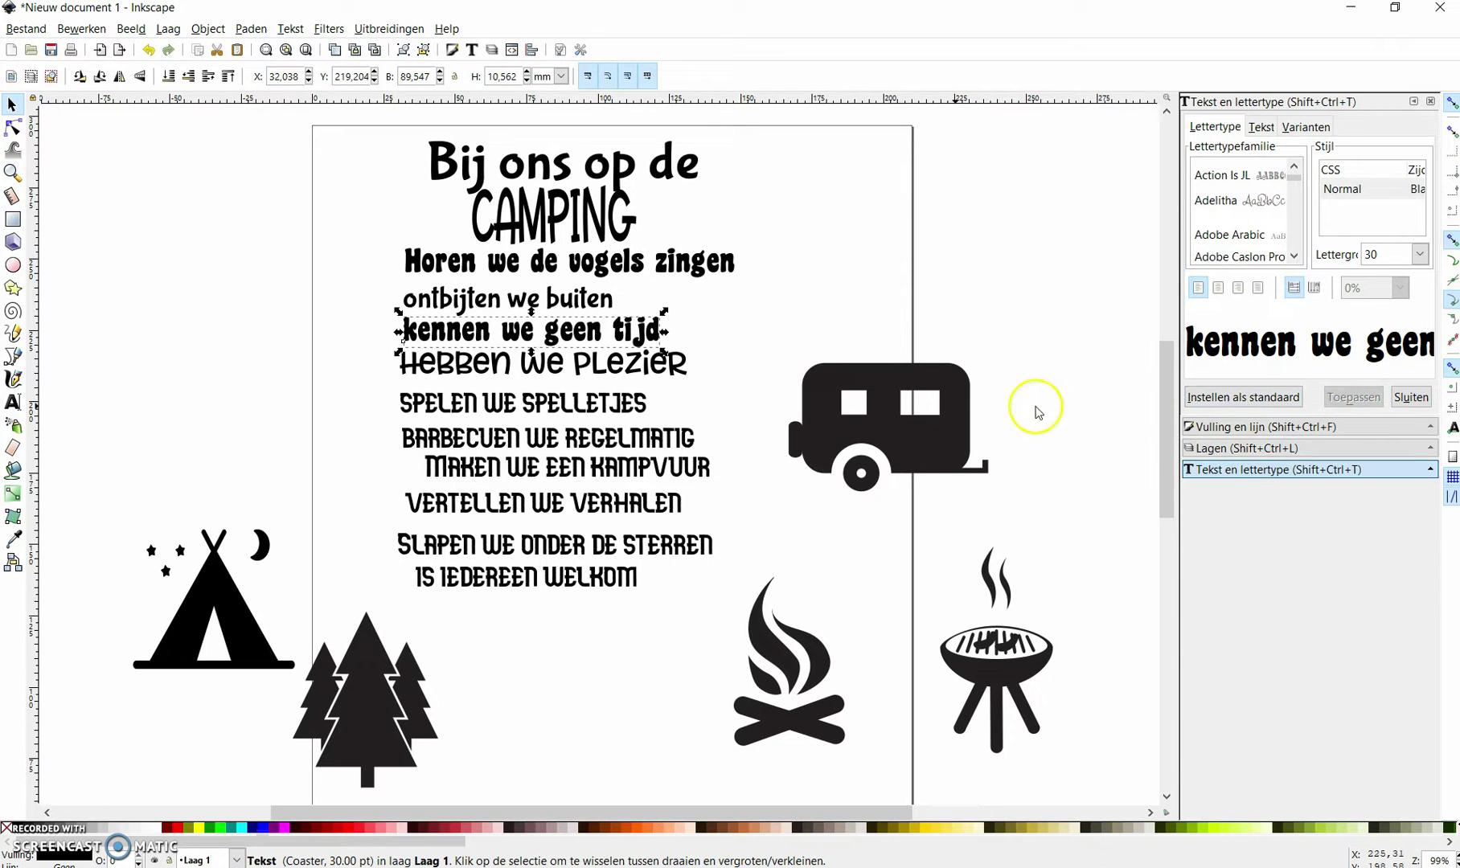
Check which font 'Ontbijten we buiten' uses and browse fonts for 'Hebben we plezier'
click(534, 365)
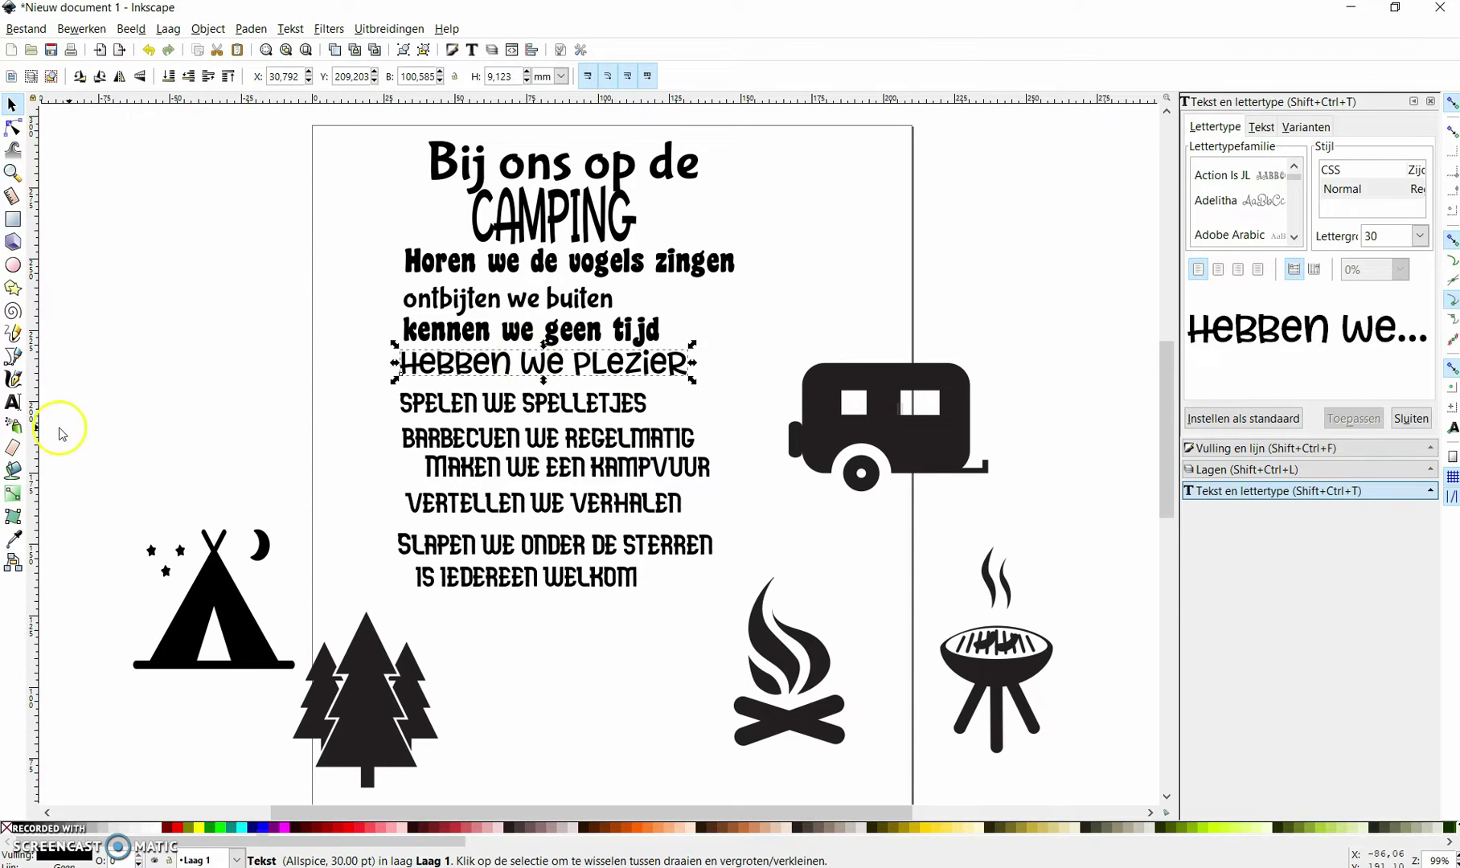
click(13, 402)
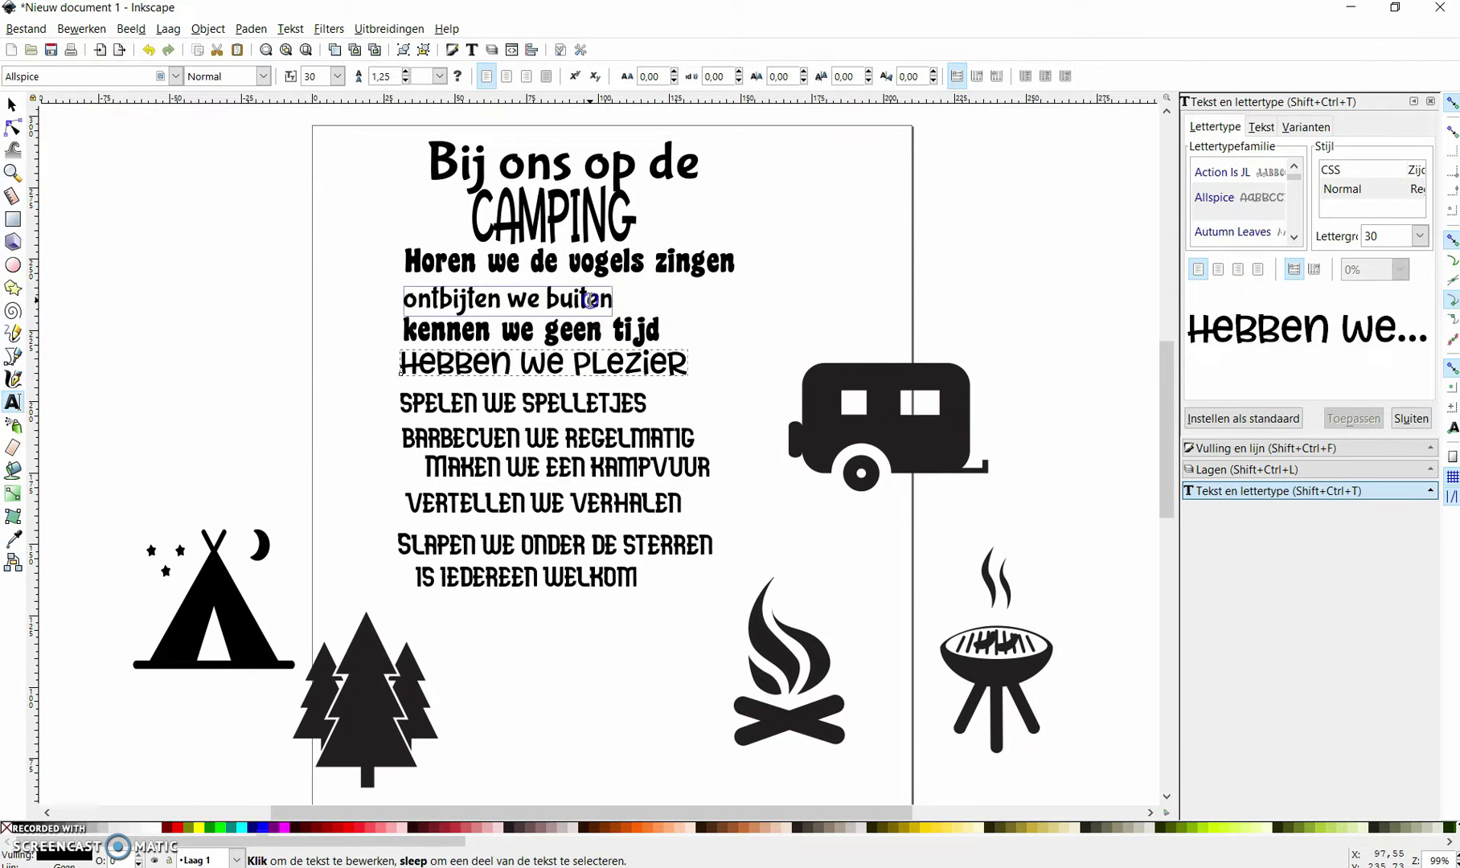
click(590, 300)
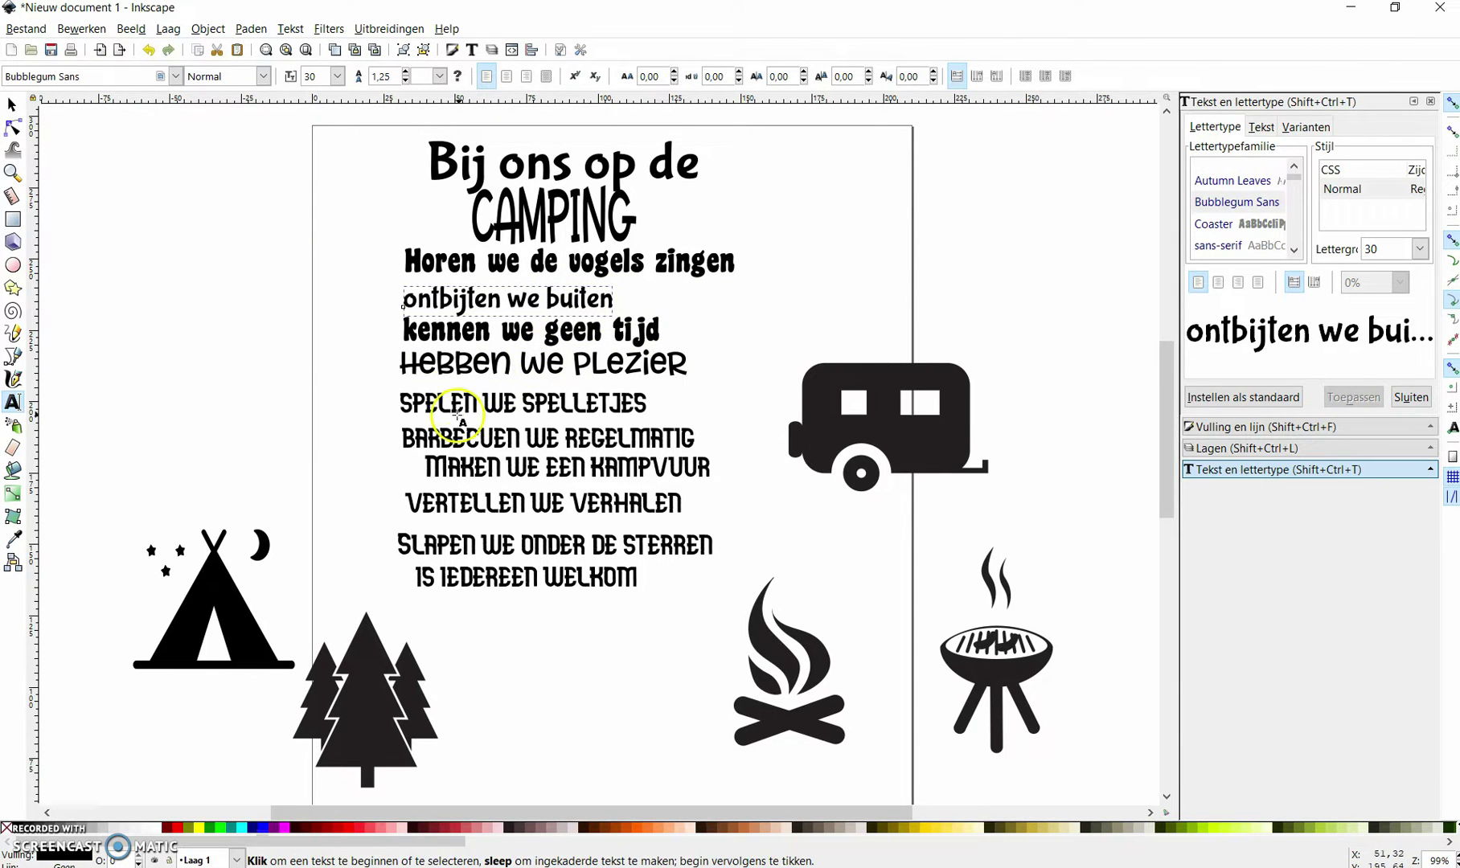
click(12, 105)
click(499, 378)
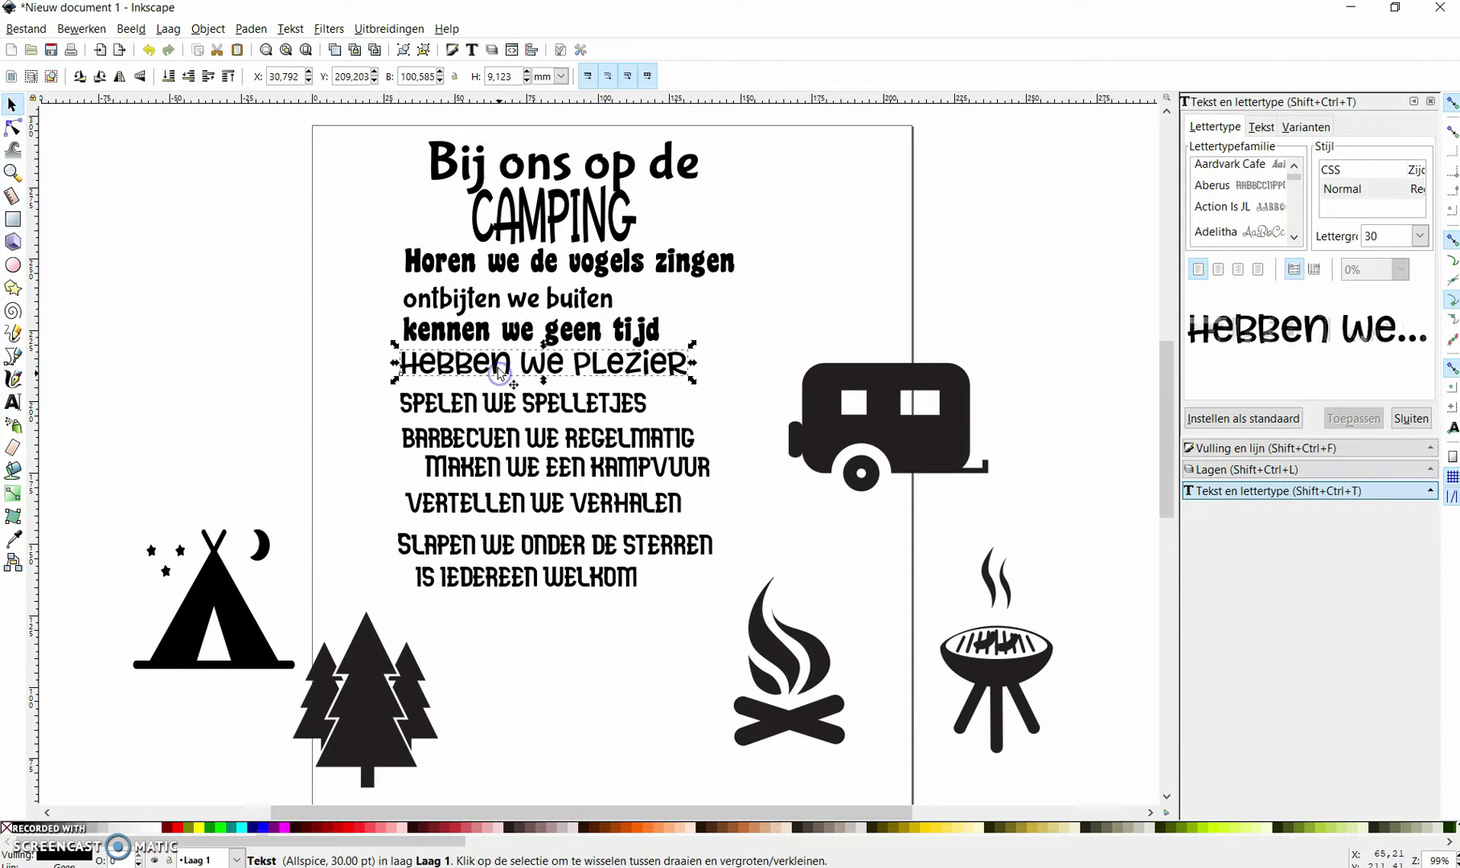
scroll(1244, 241, up, 3)
scroll(1245, 243, down, 1)
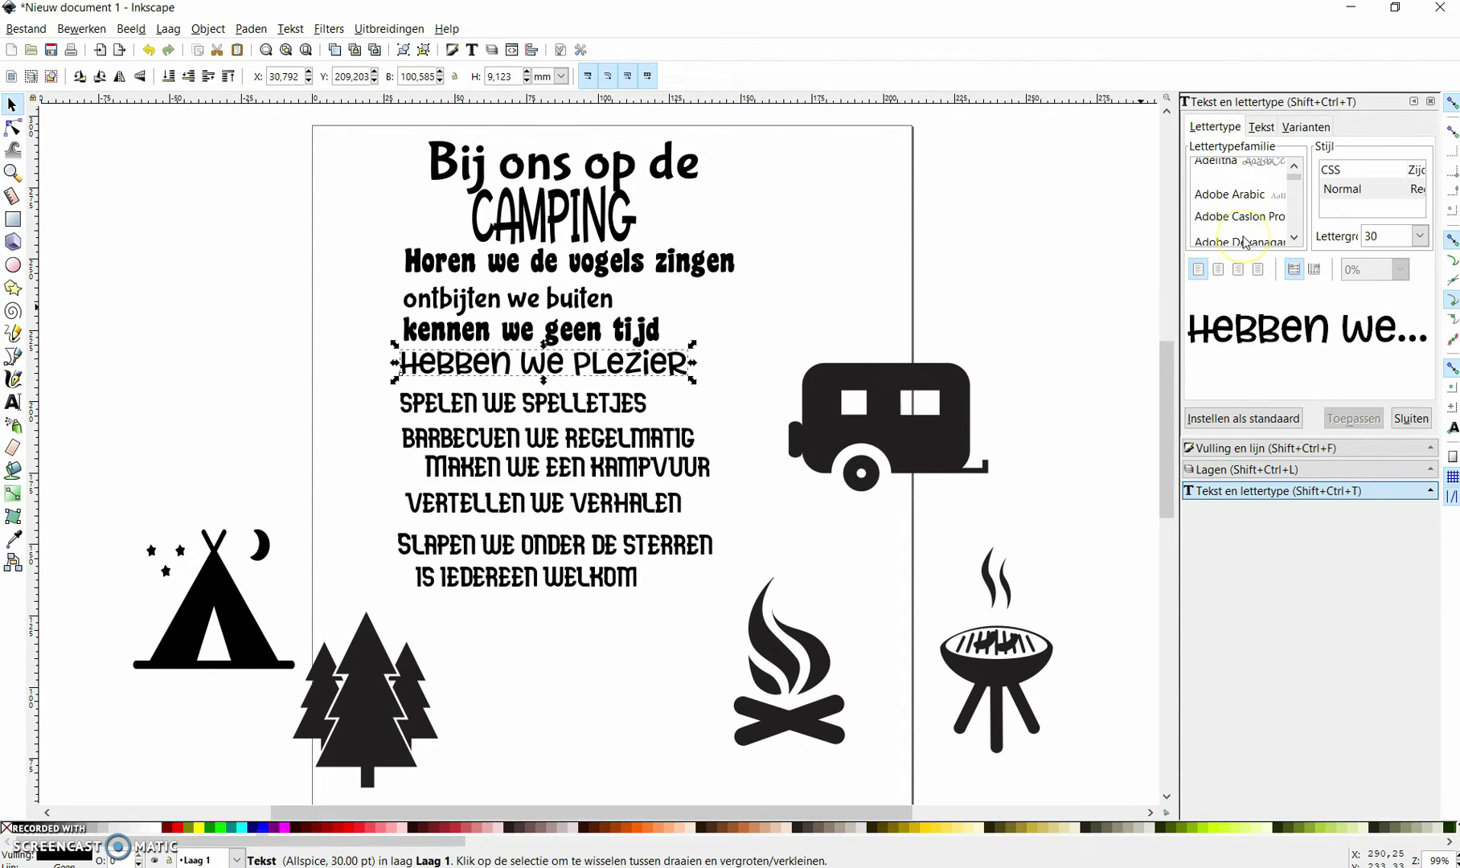
scroll(1245, 243, down, 1)
scroll(1244, 243, down, 1)
scroll(1244, 243, down, 2)
scroll(1244, 243, down, 1)
Change the 'Kennen we geen tijd' line to Allspice
click(579, 332)
scroll(1206, 222, up, 1)
scroll(1214, 217, up, 2)
scroll(1222, 213, up, 2)
scroll(1234, 208, up, 2)
scroll(1234, 205, down, 2)
scroll(1230, 193, down, 2)
scroll(1227, 181, down, 1)
click(1226, 174)
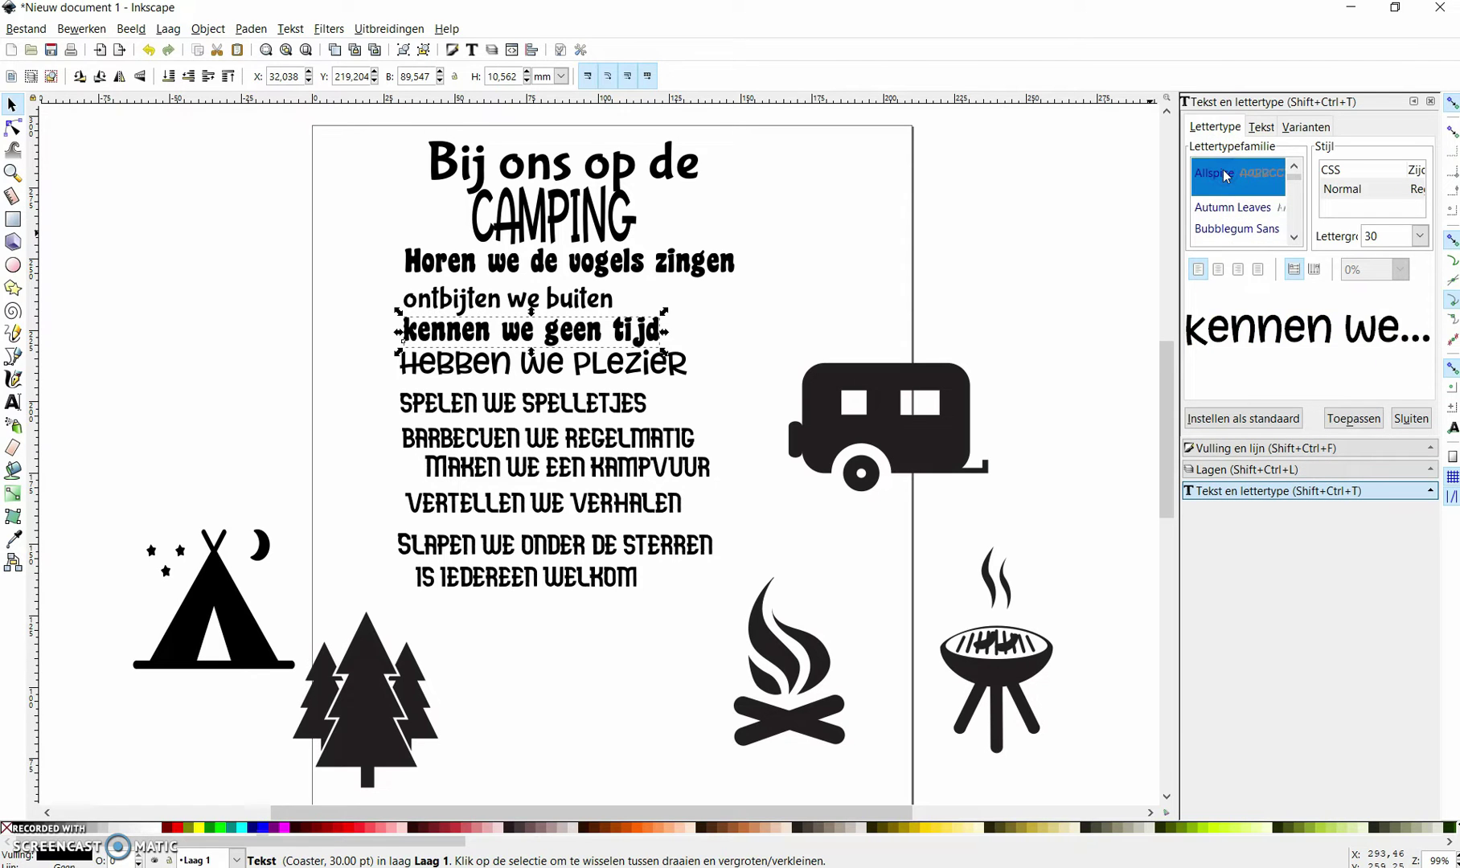
click(1353, 418)
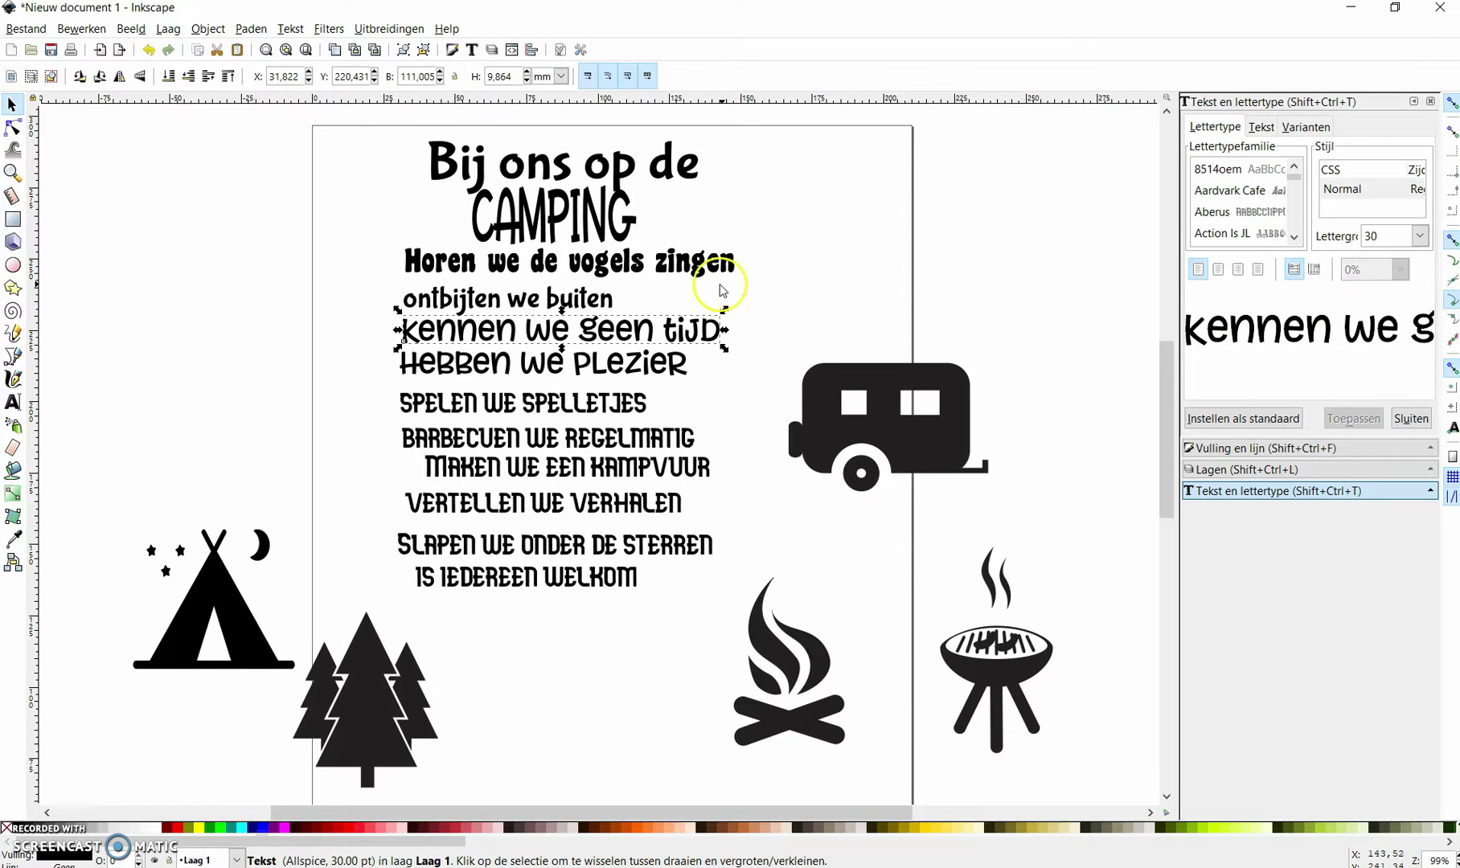
Set the 'Hebben we plezier' line in Action Is JL
click(540, 361)
click(1222, 233)
click(1353, 397)
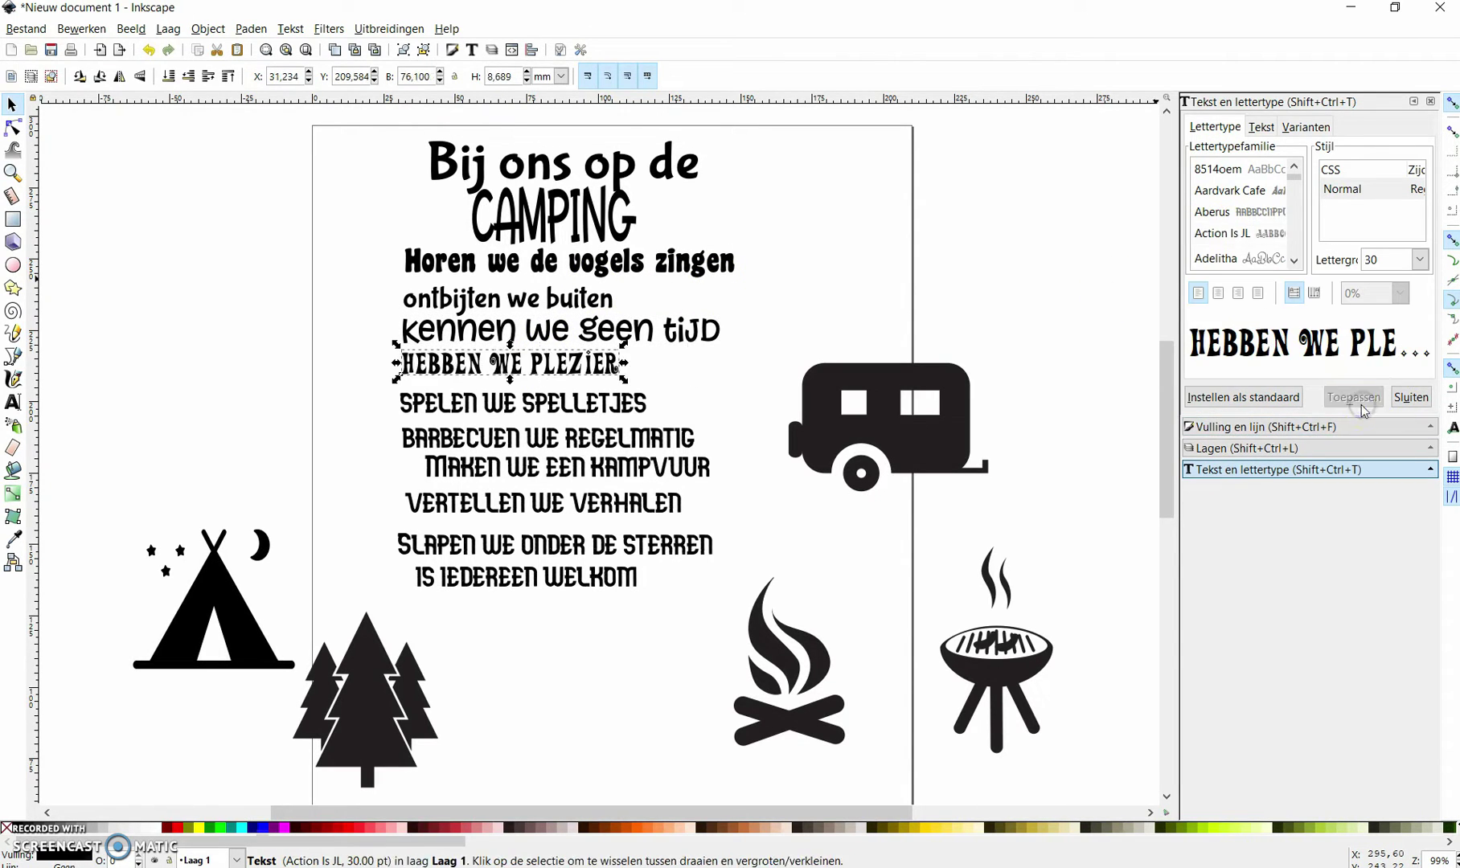
click(562, 404)
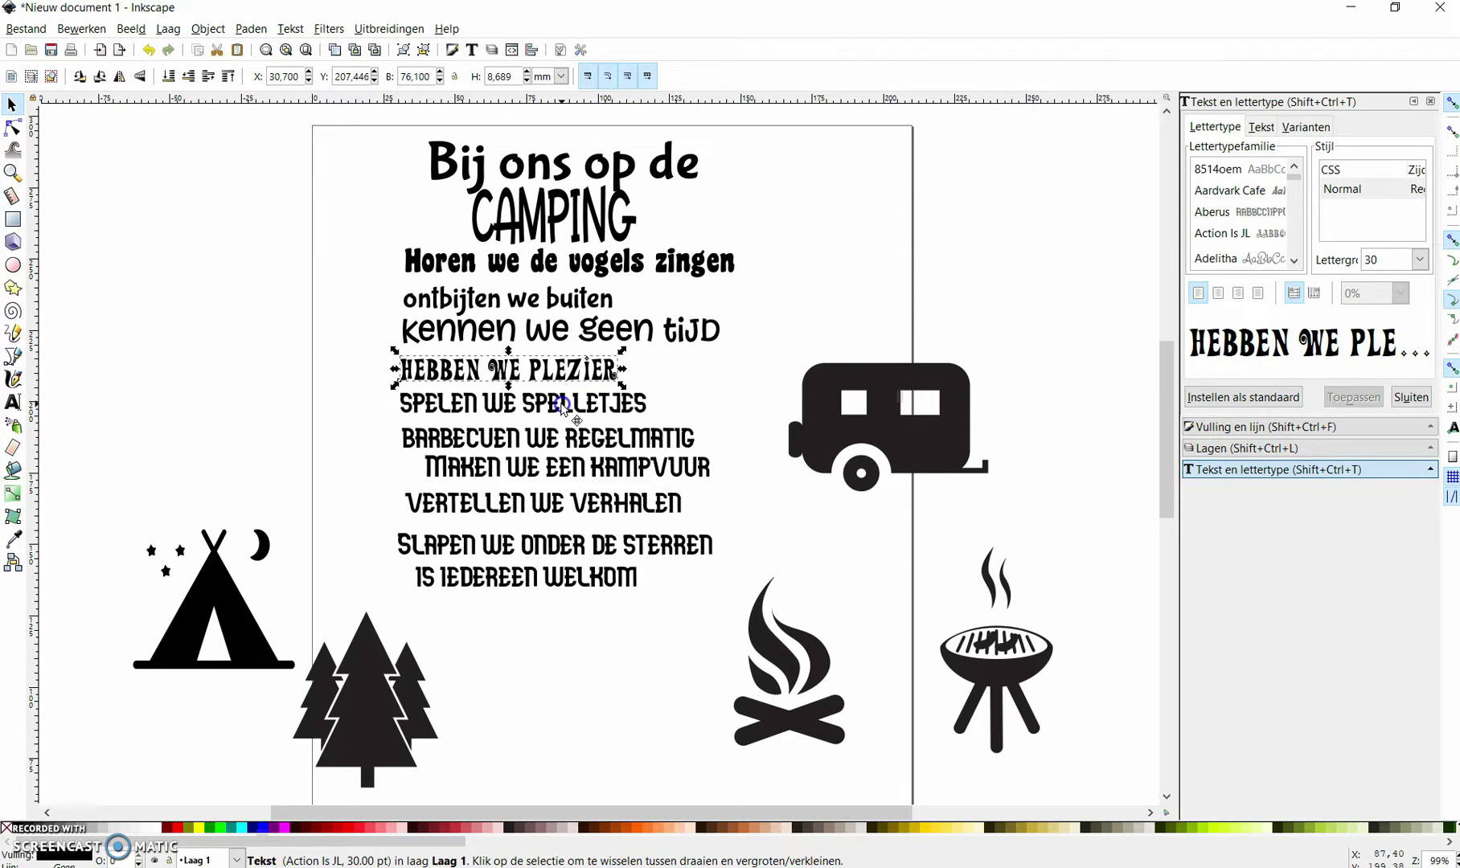
click(671, 438)
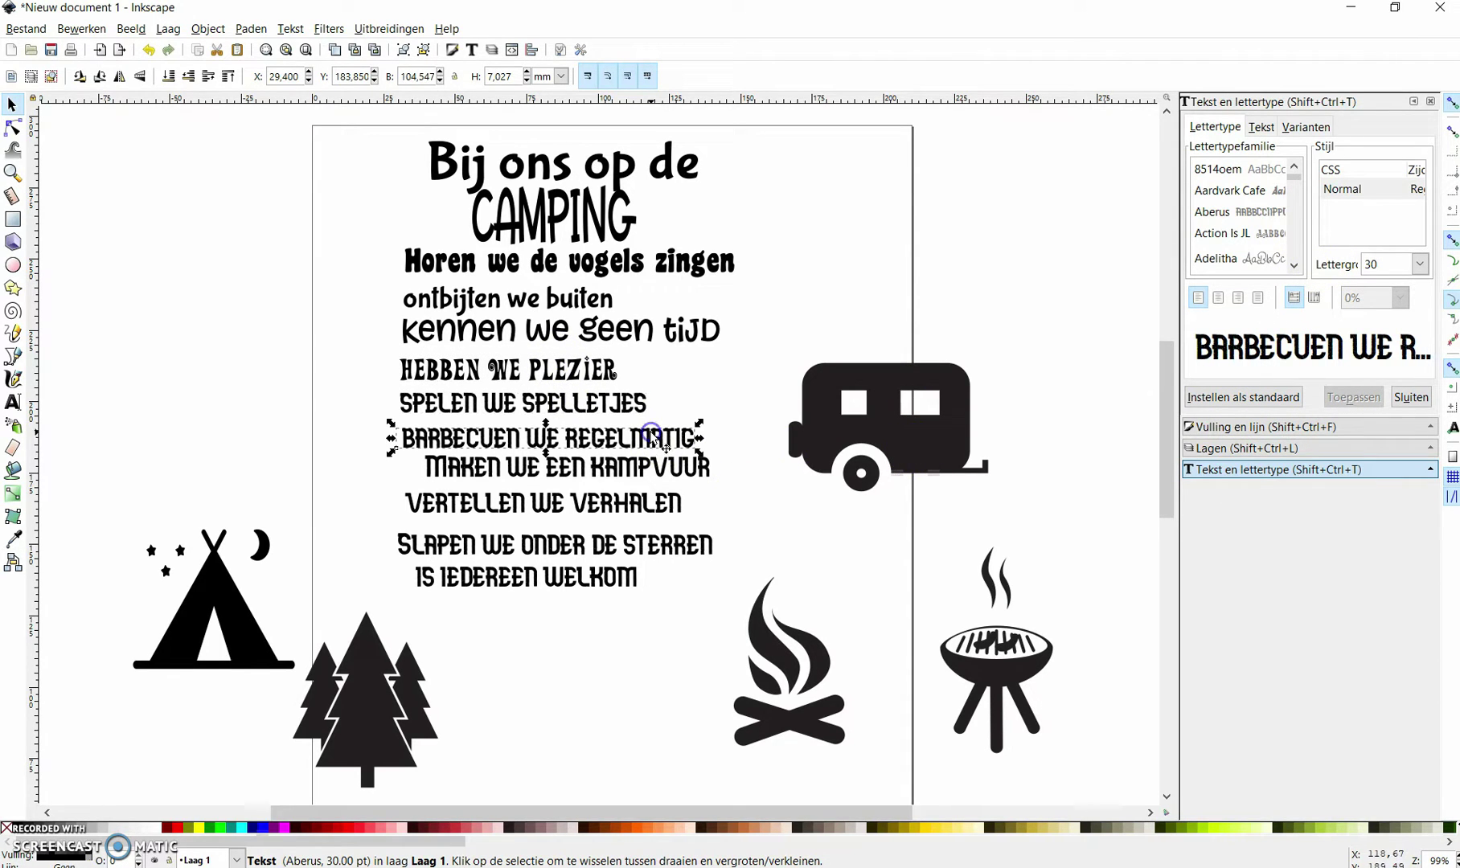
scroll(1267, 227, up, 2)
Set 'Barbecuen we regelmatig' in Coaster and 'Maken we een kampvuur' in Bubblegum Sans
click(1262, 231)
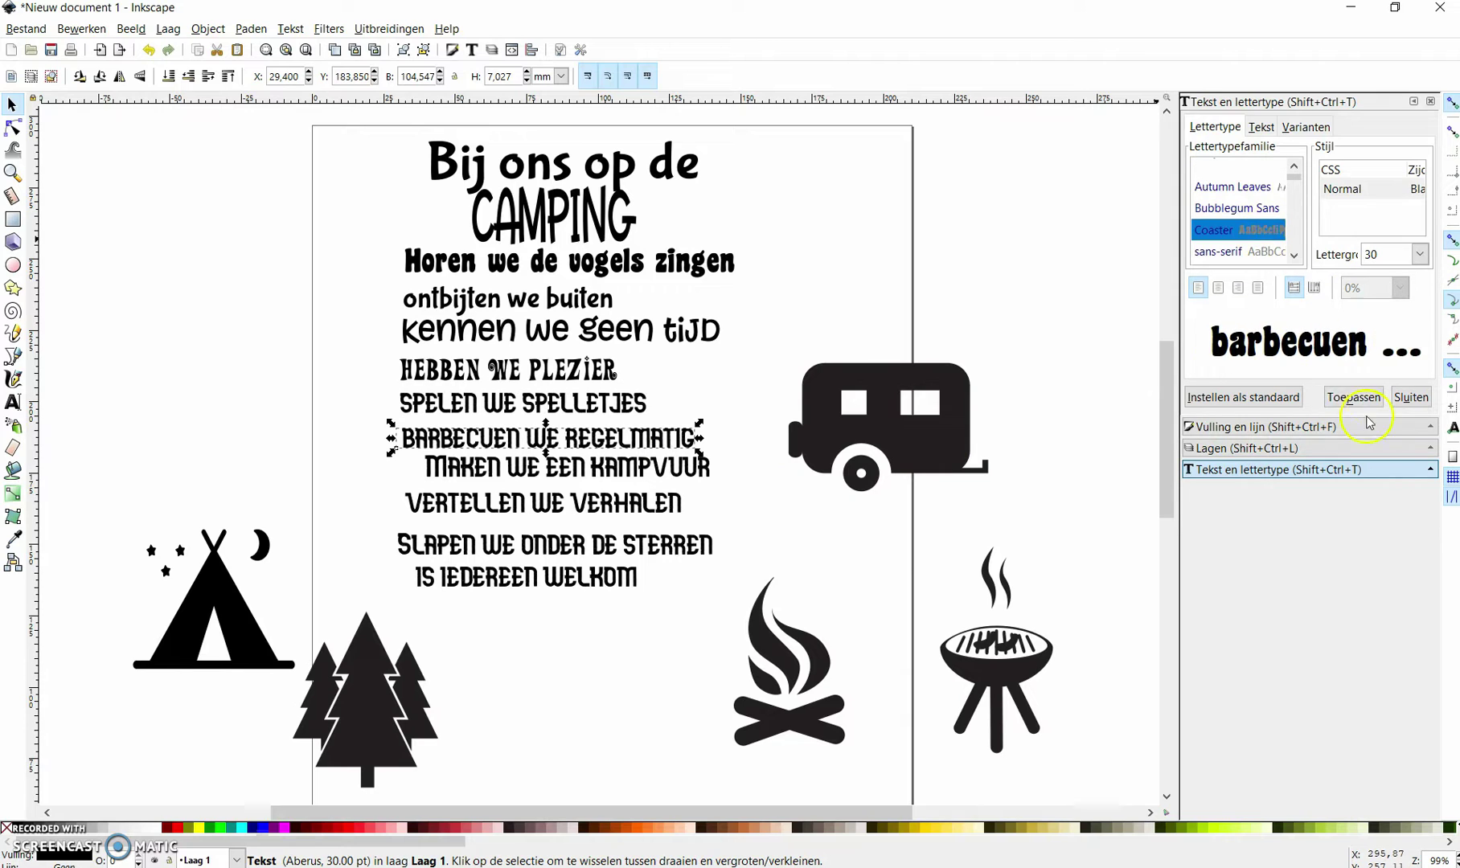
click(1353, 396)
click(703, 466)
scroll(1258, 219, up, 3)
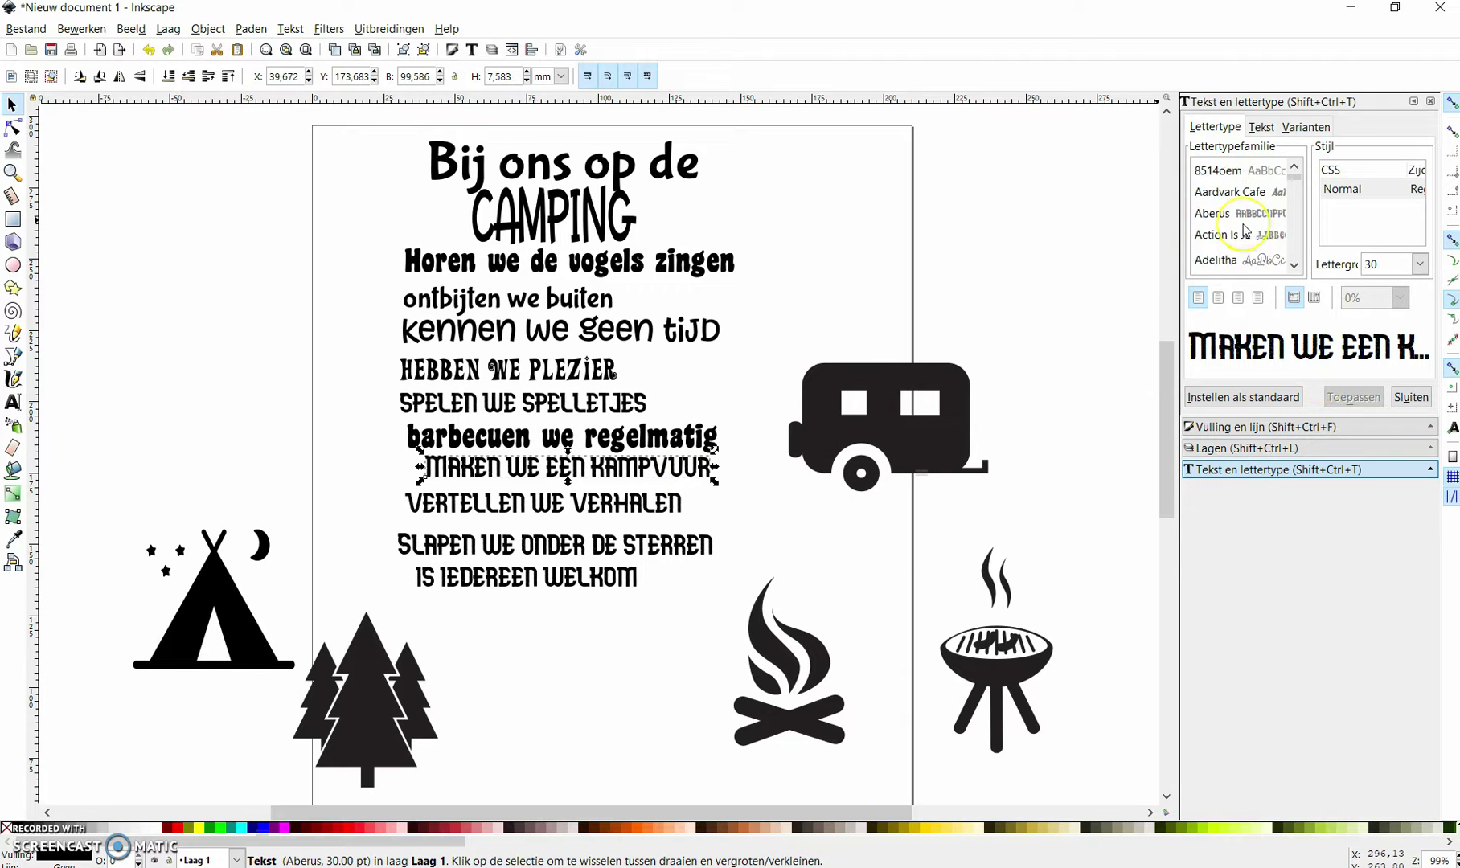
click(1236, 187)
click(1351, 396)
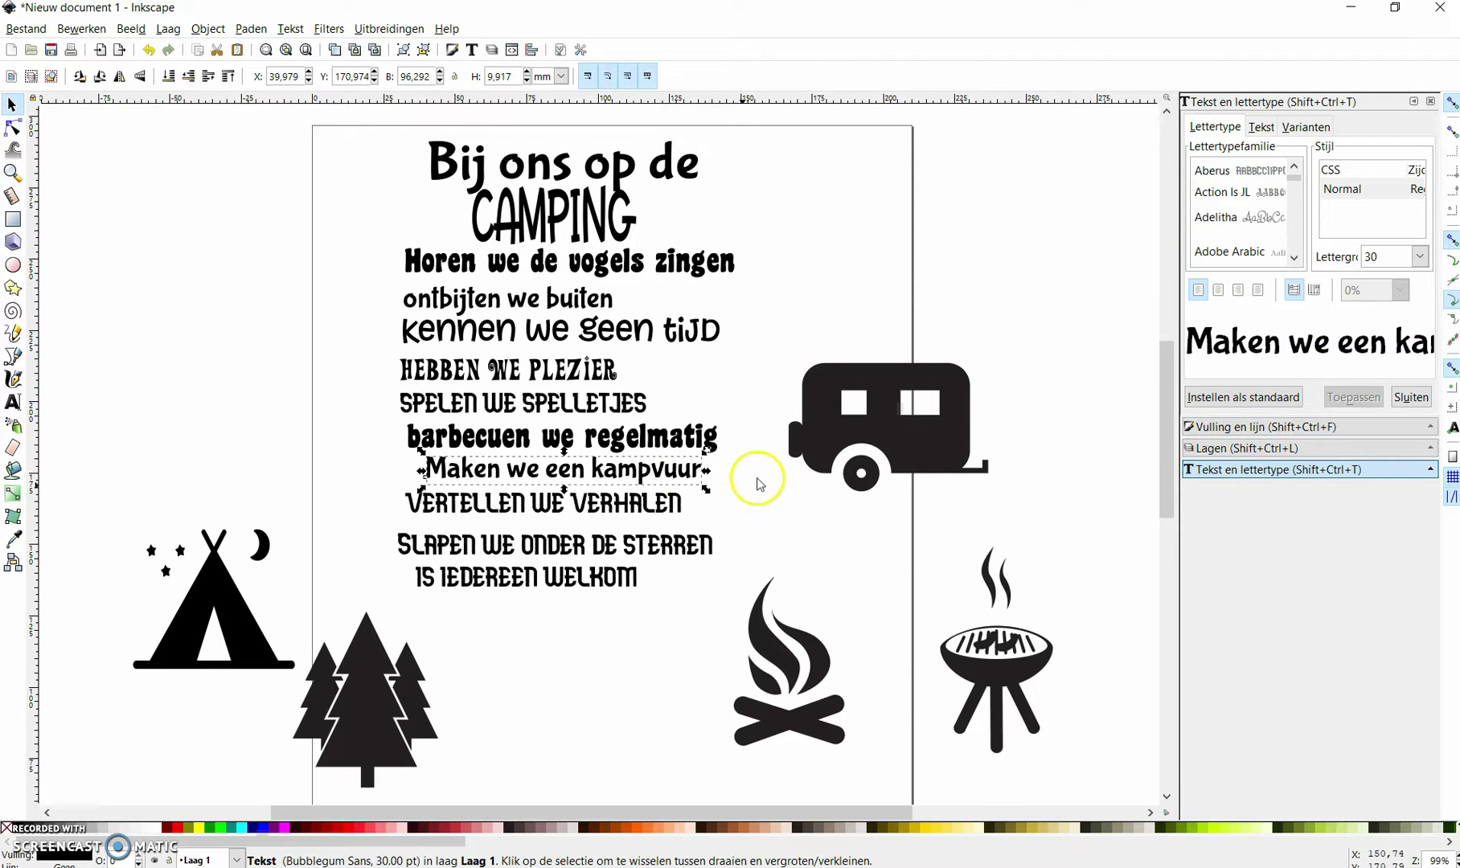
Choose Allspice for the vertellen line and apply Allspice to the sterren line
click(663, 506)
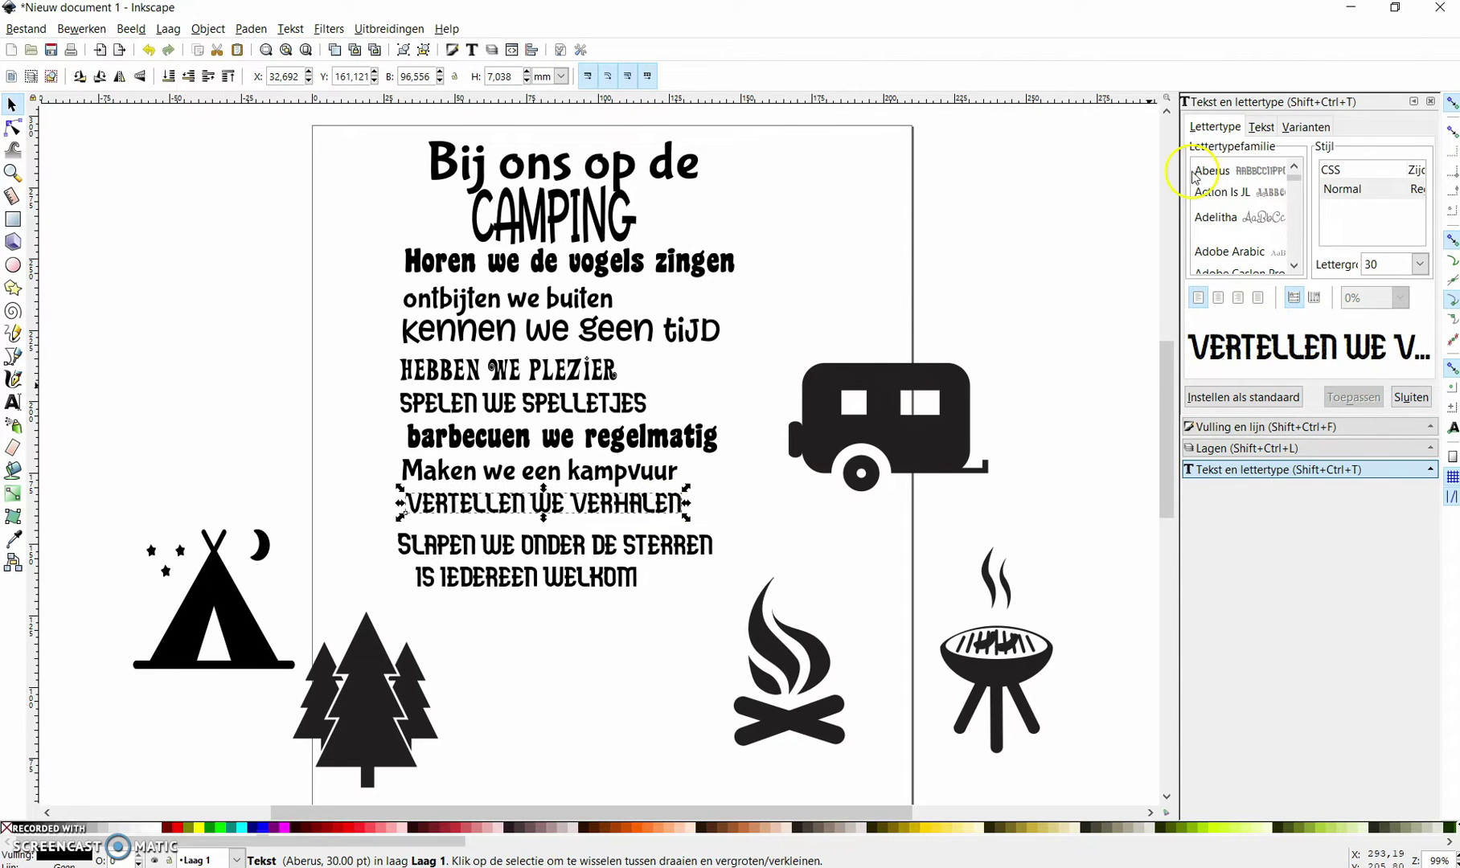
scroll(1233, 221, up, 1)
scroll(1234, 205, up, 3)
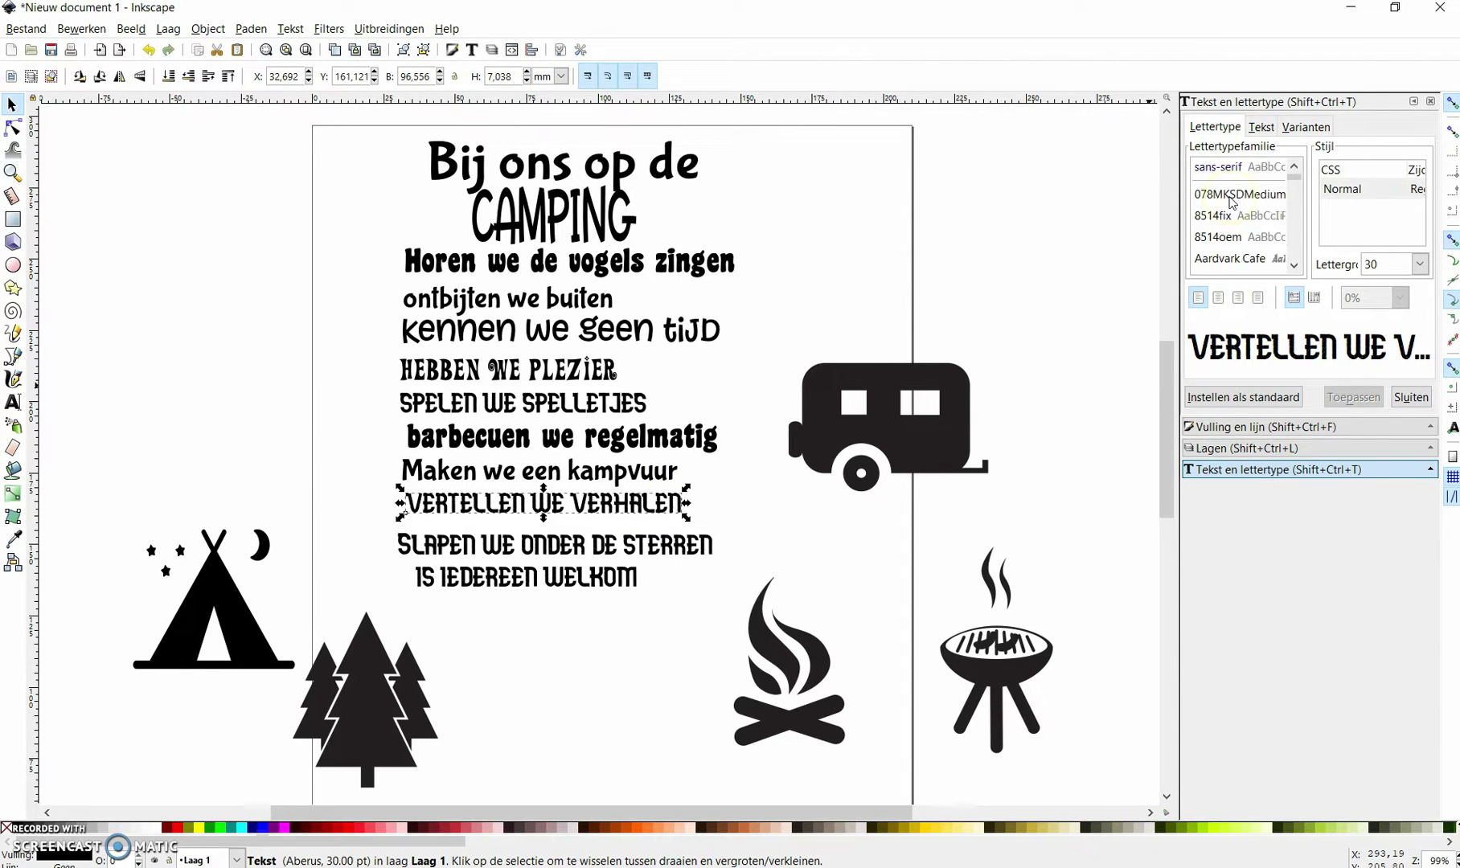
click(1223, 184)
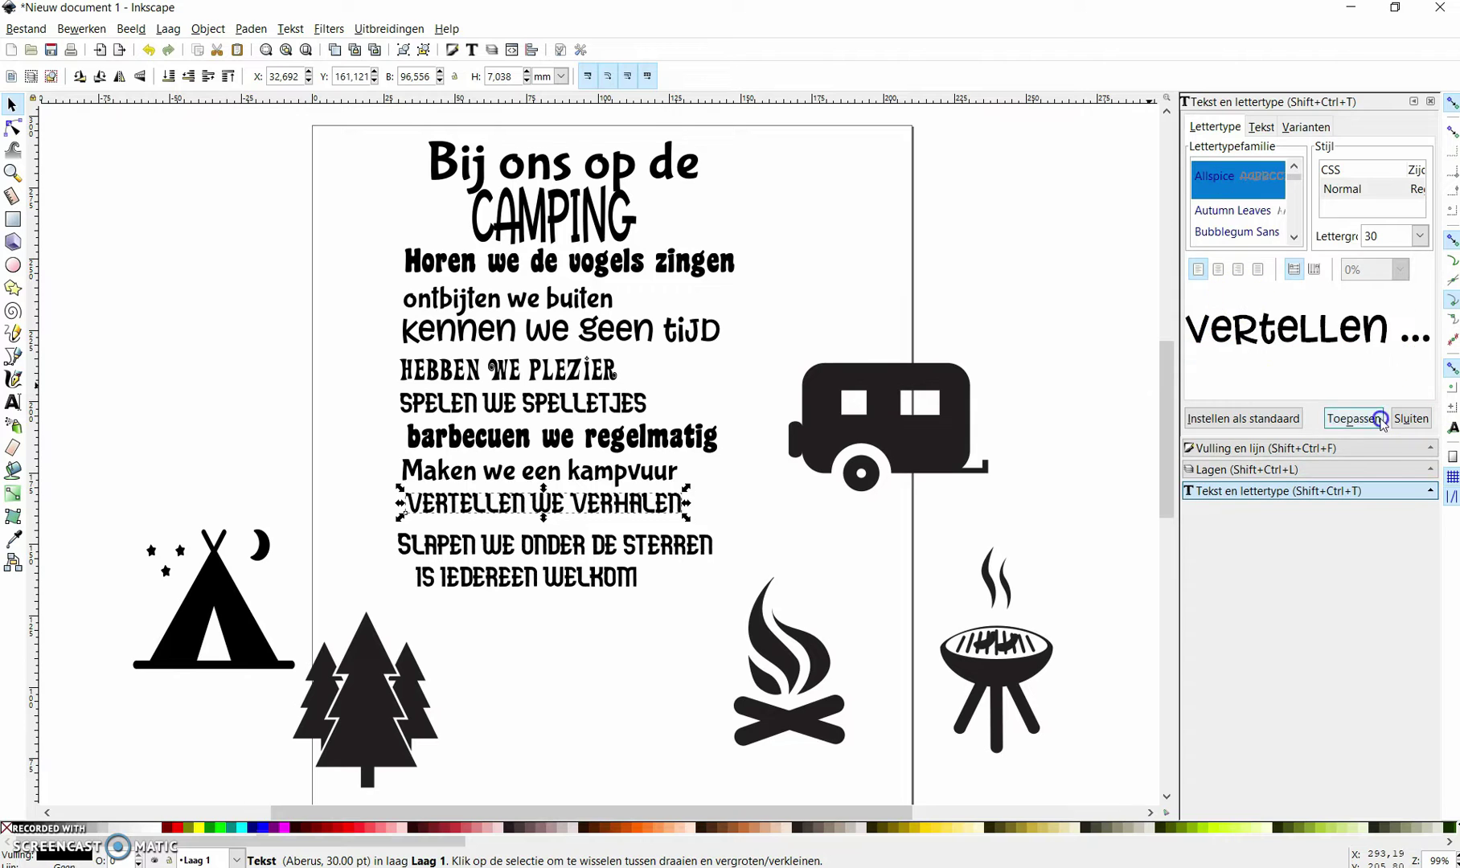
click(670, 547)
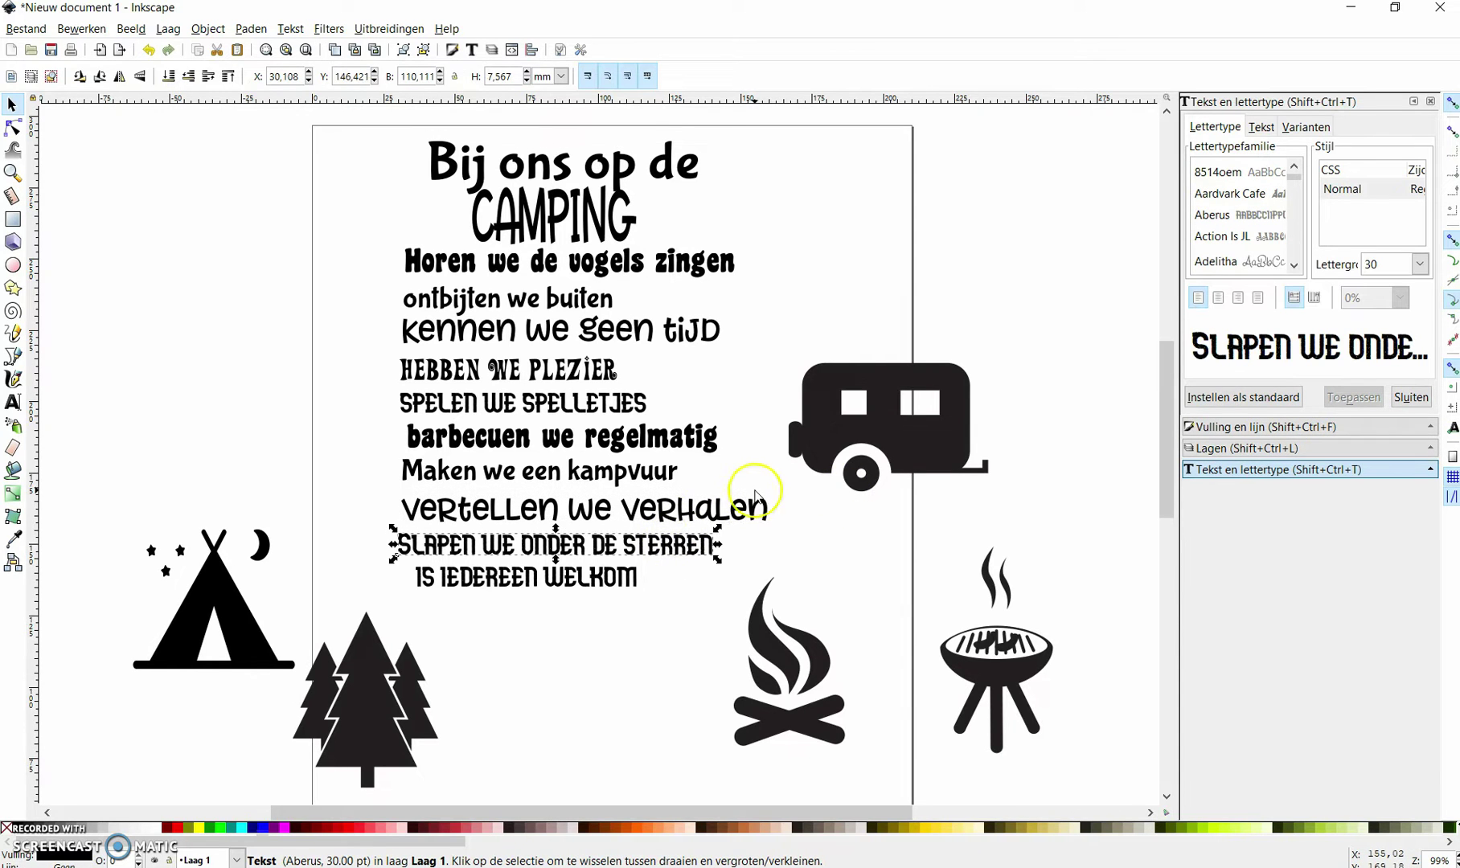
scroll(1238, 213, up, 3)
click(1234, 183)
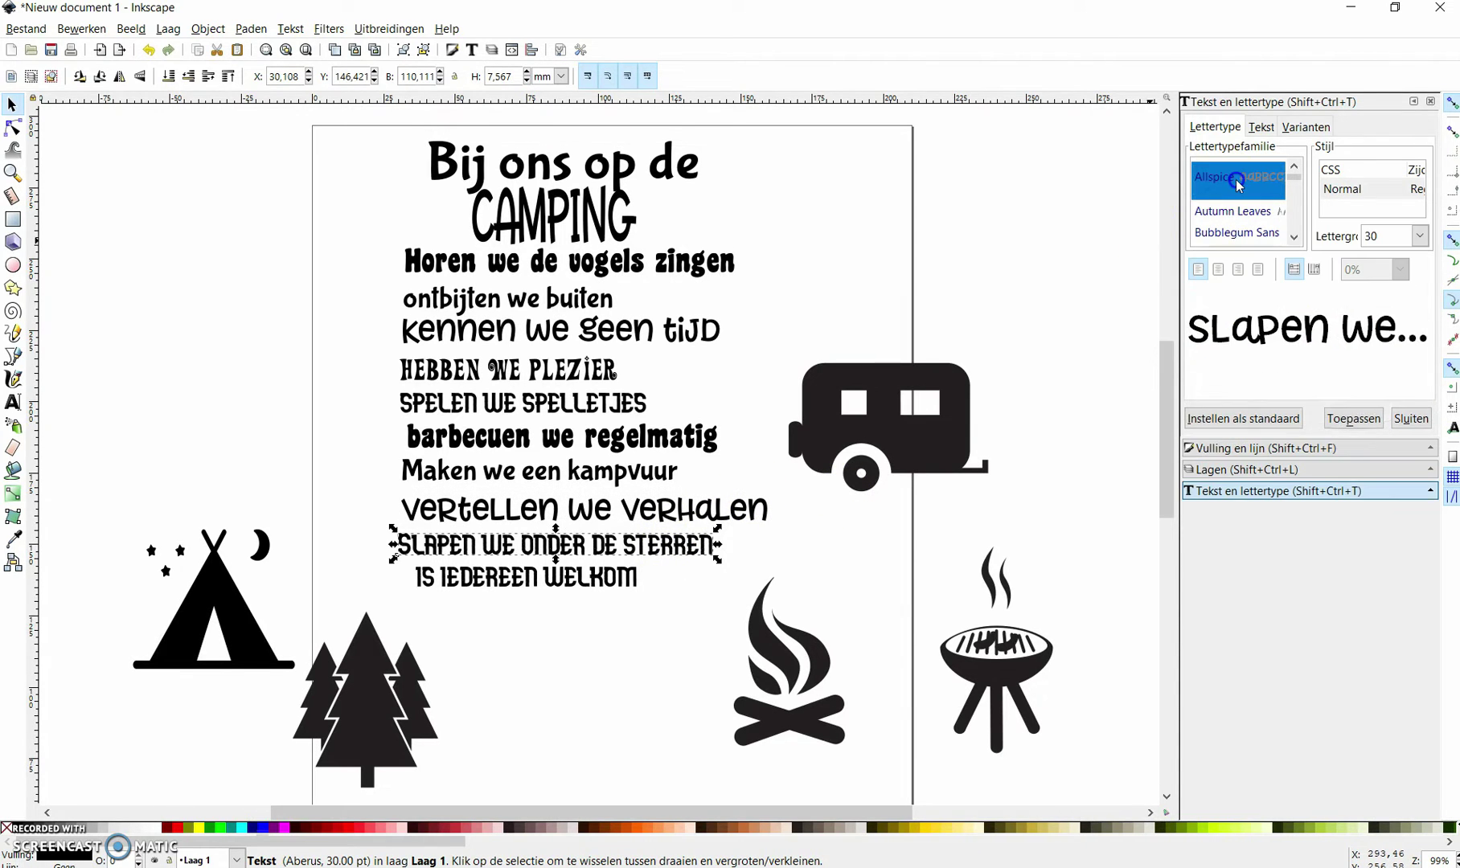
click(1369, 426)
Set the welkom line in Adobe Caslon Pro, then apply Coaster to it
click(611, 576)
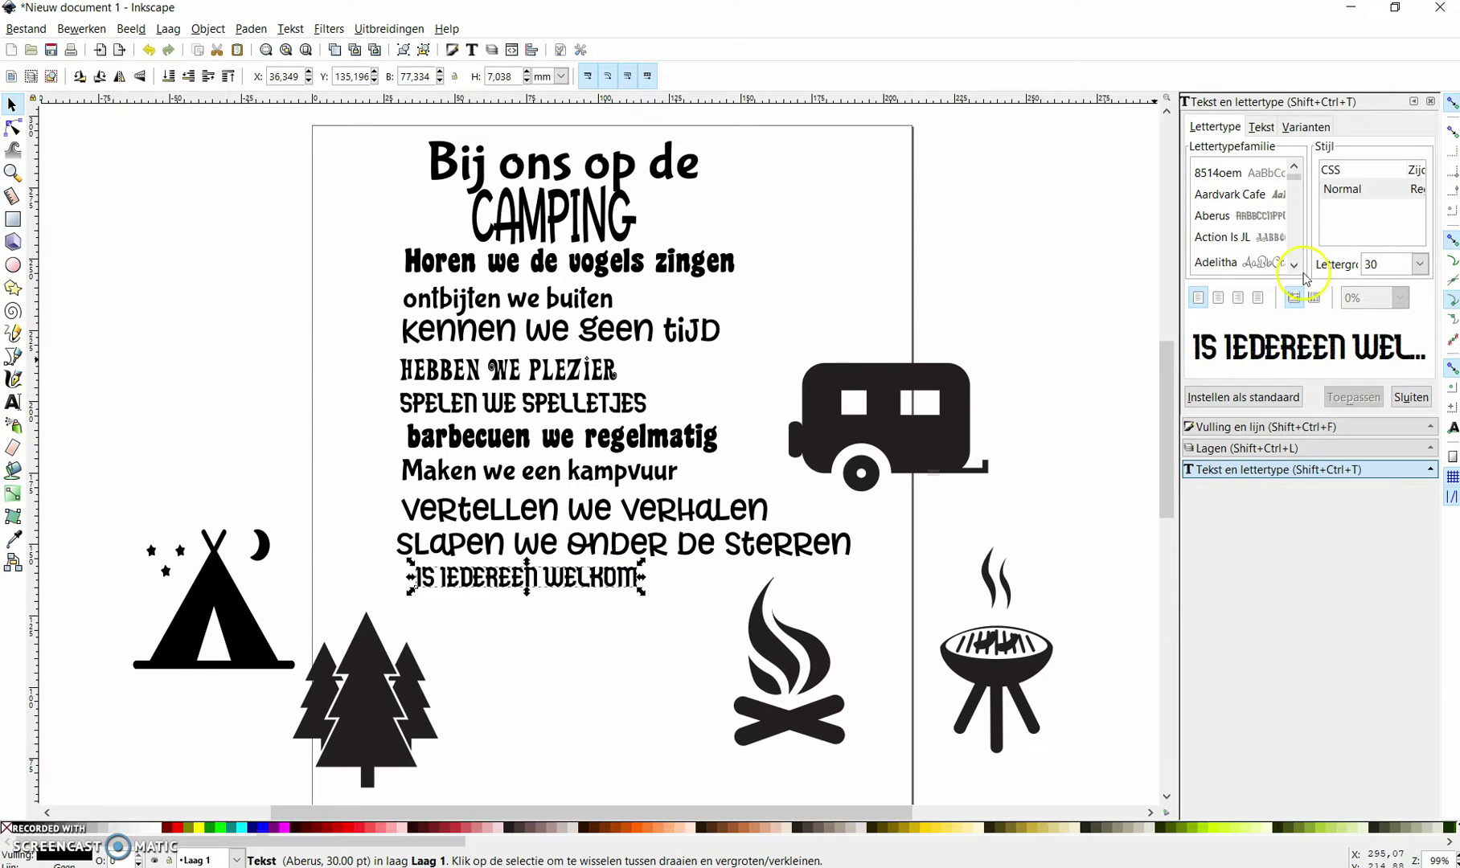
click(12, 402)
click(175, 78)
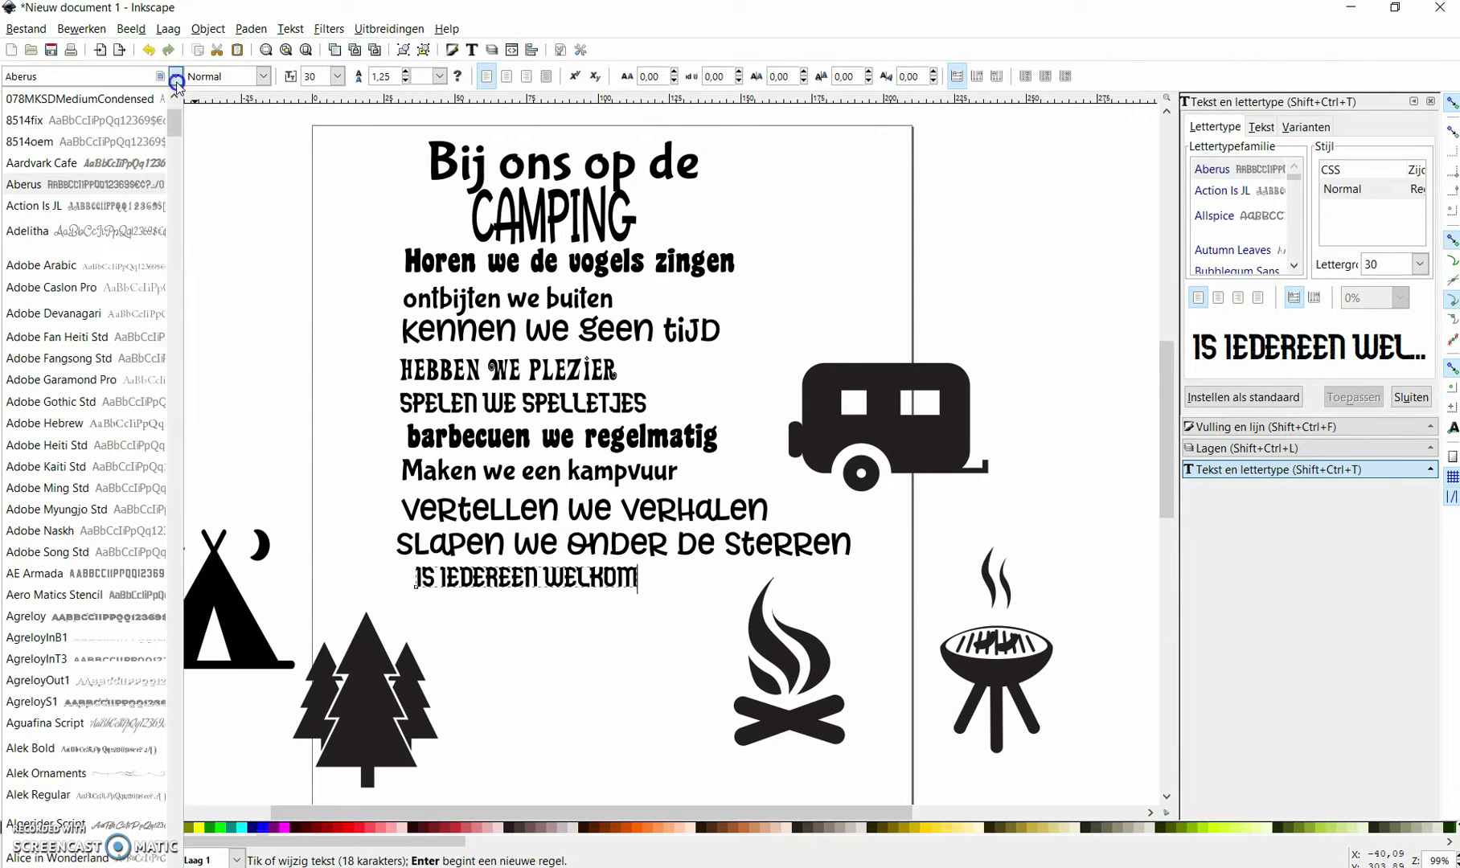
click(103, 285)
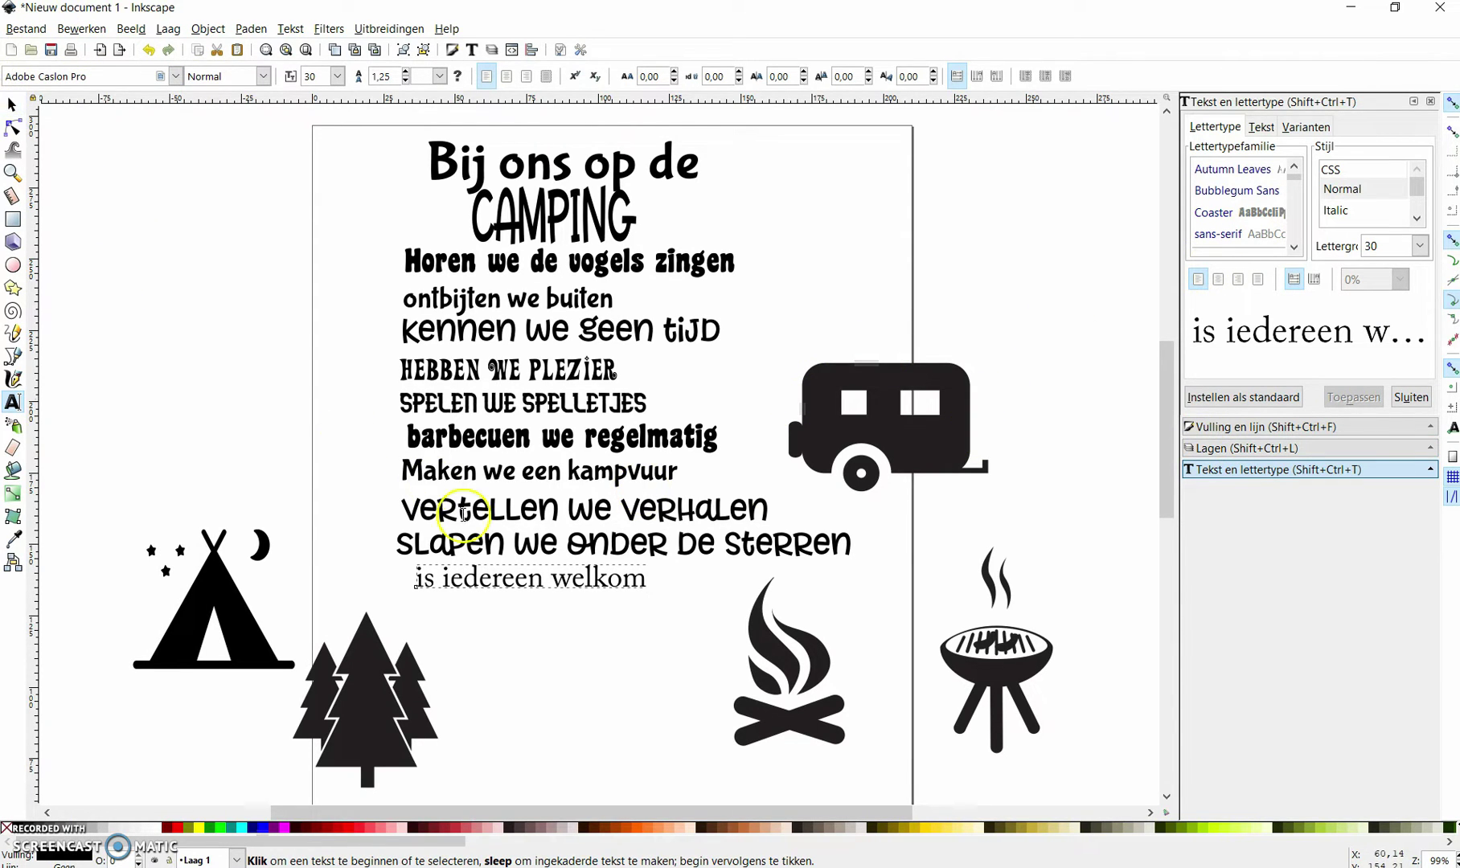
click(14, 105)
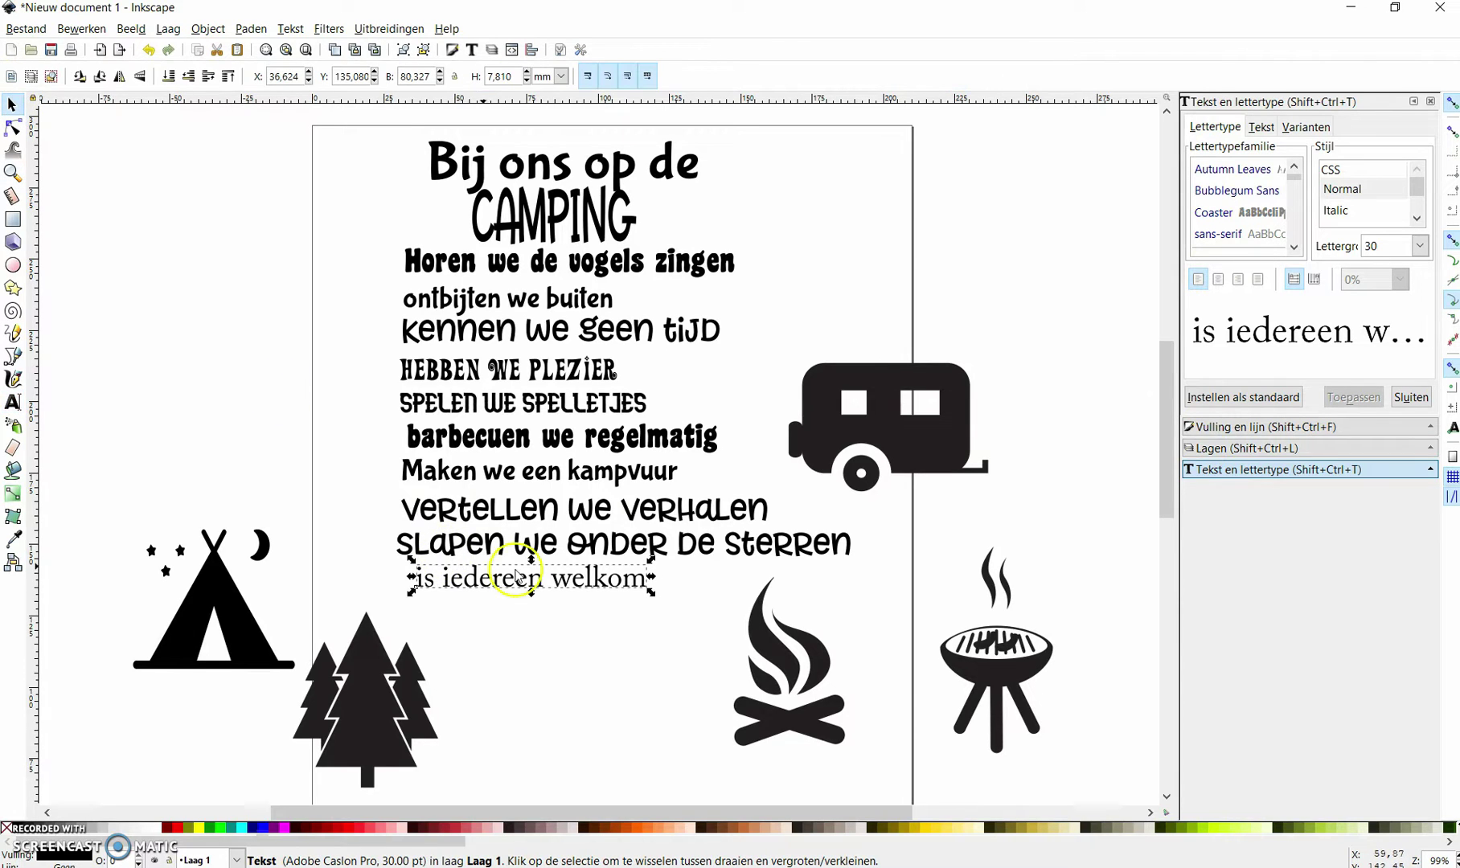
click(1255, 214)
click(1345, 400)
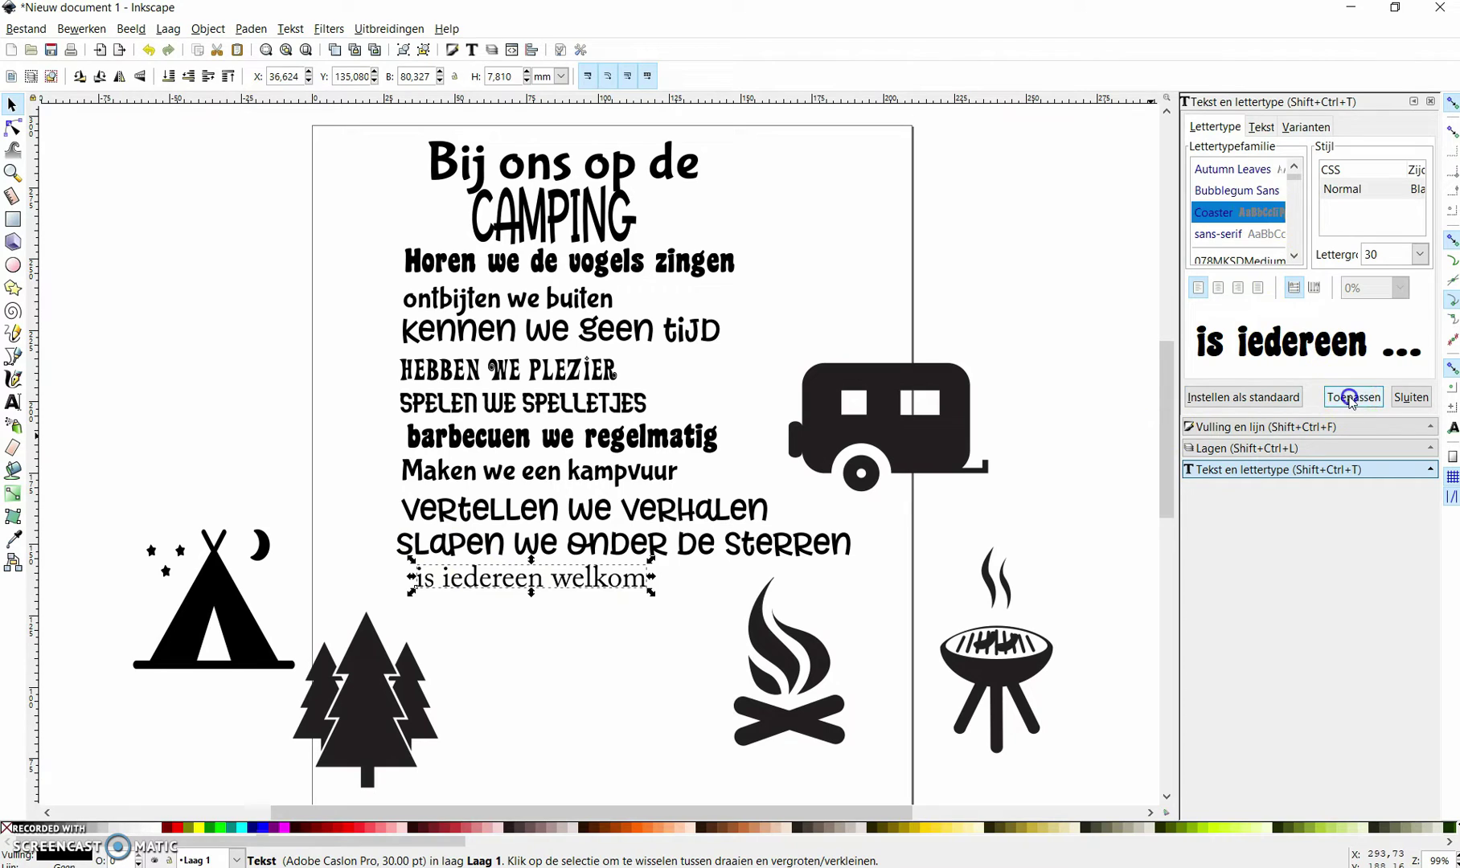
Enlarge the 'Is iedereen welkom' line by dragging its corner handle
drag(642, 596, 687, 631)
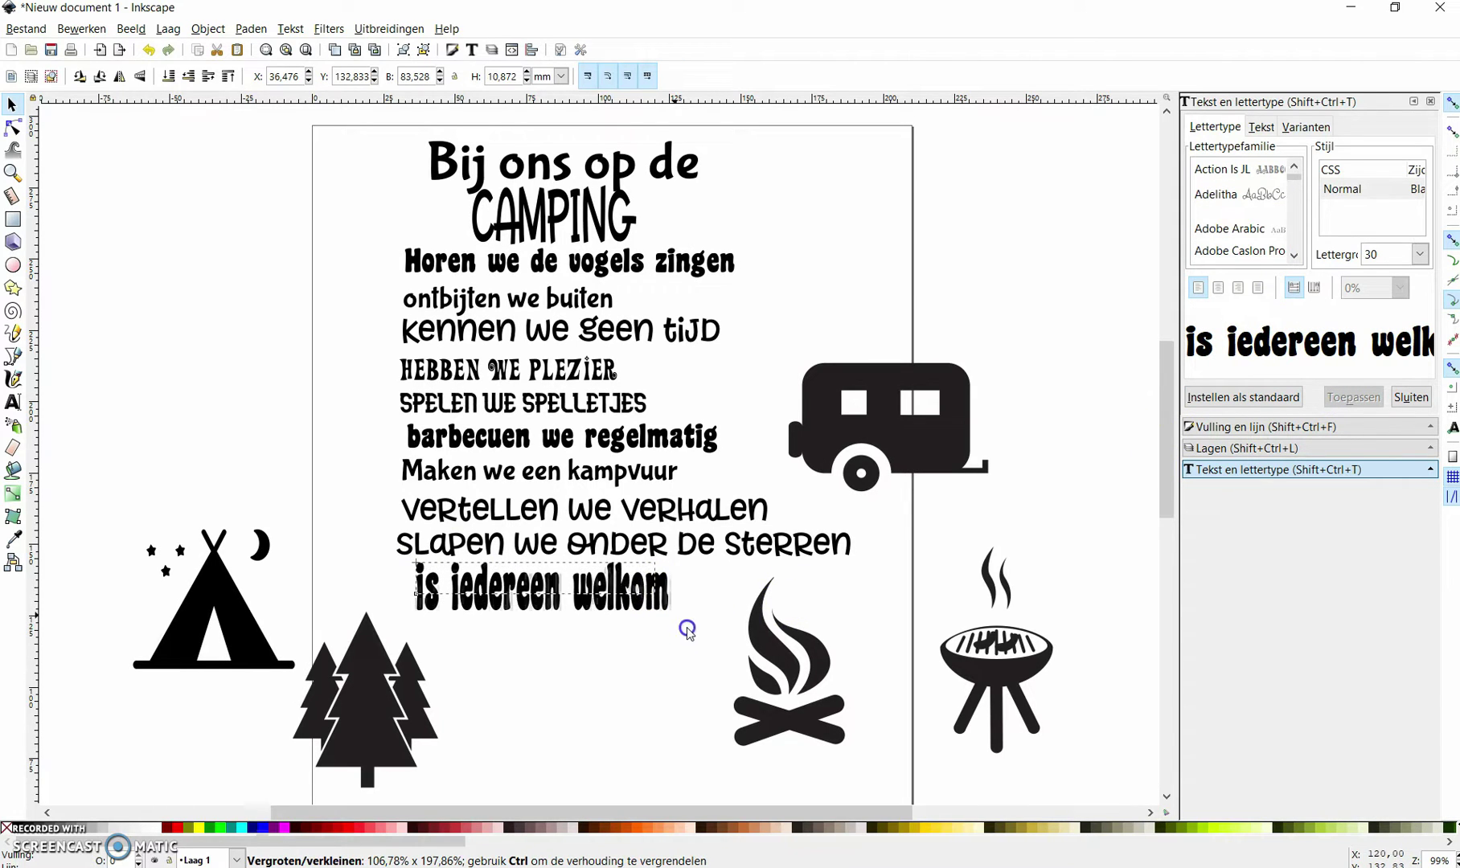
mouse_move(687, 629)
mouse_down()
mouse_move(677, 609)
mouse_move(680, 627)
mouse_up()
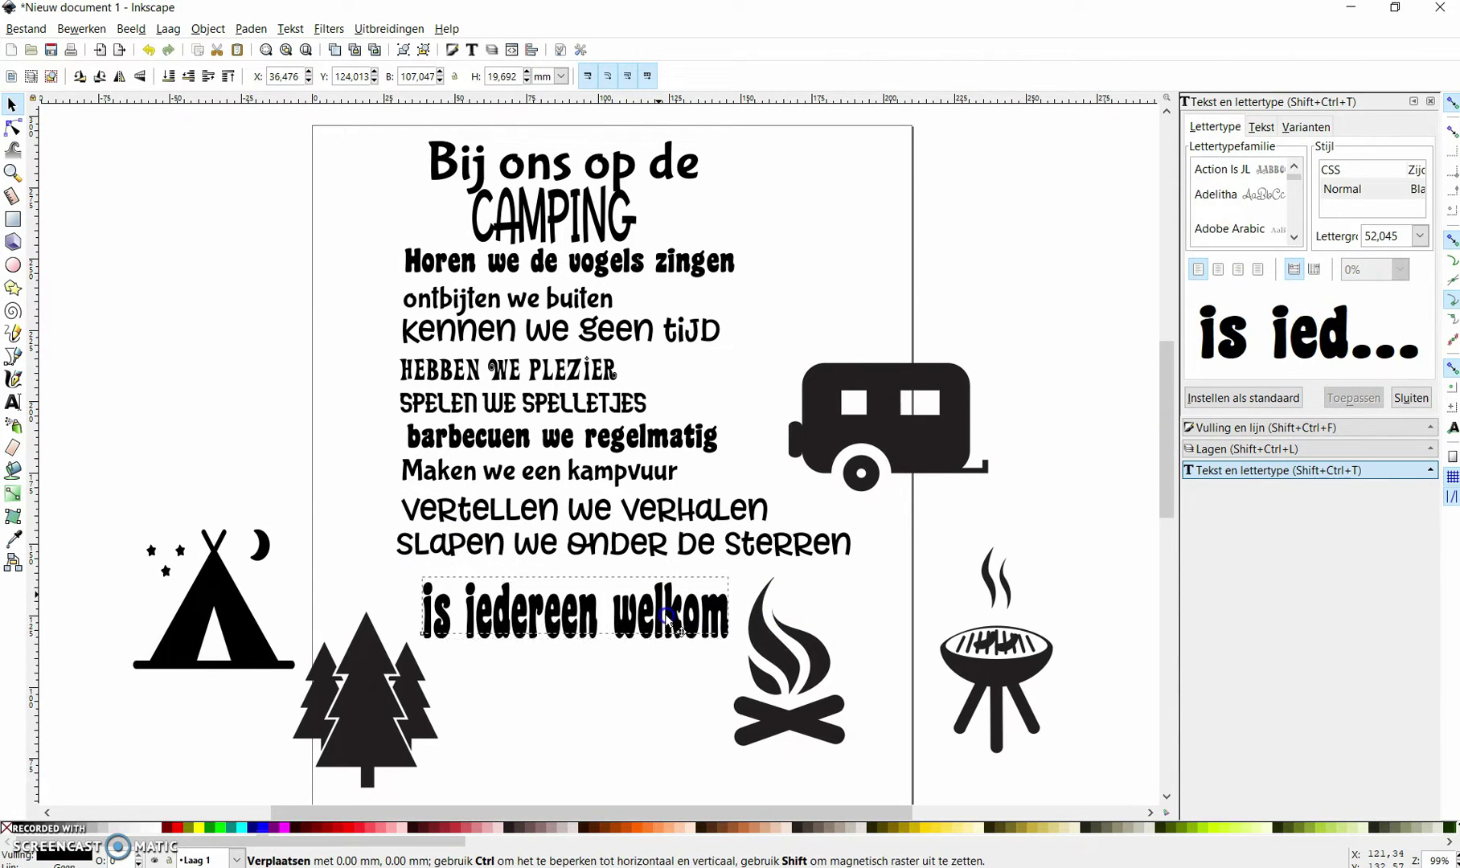
click(658, 550)
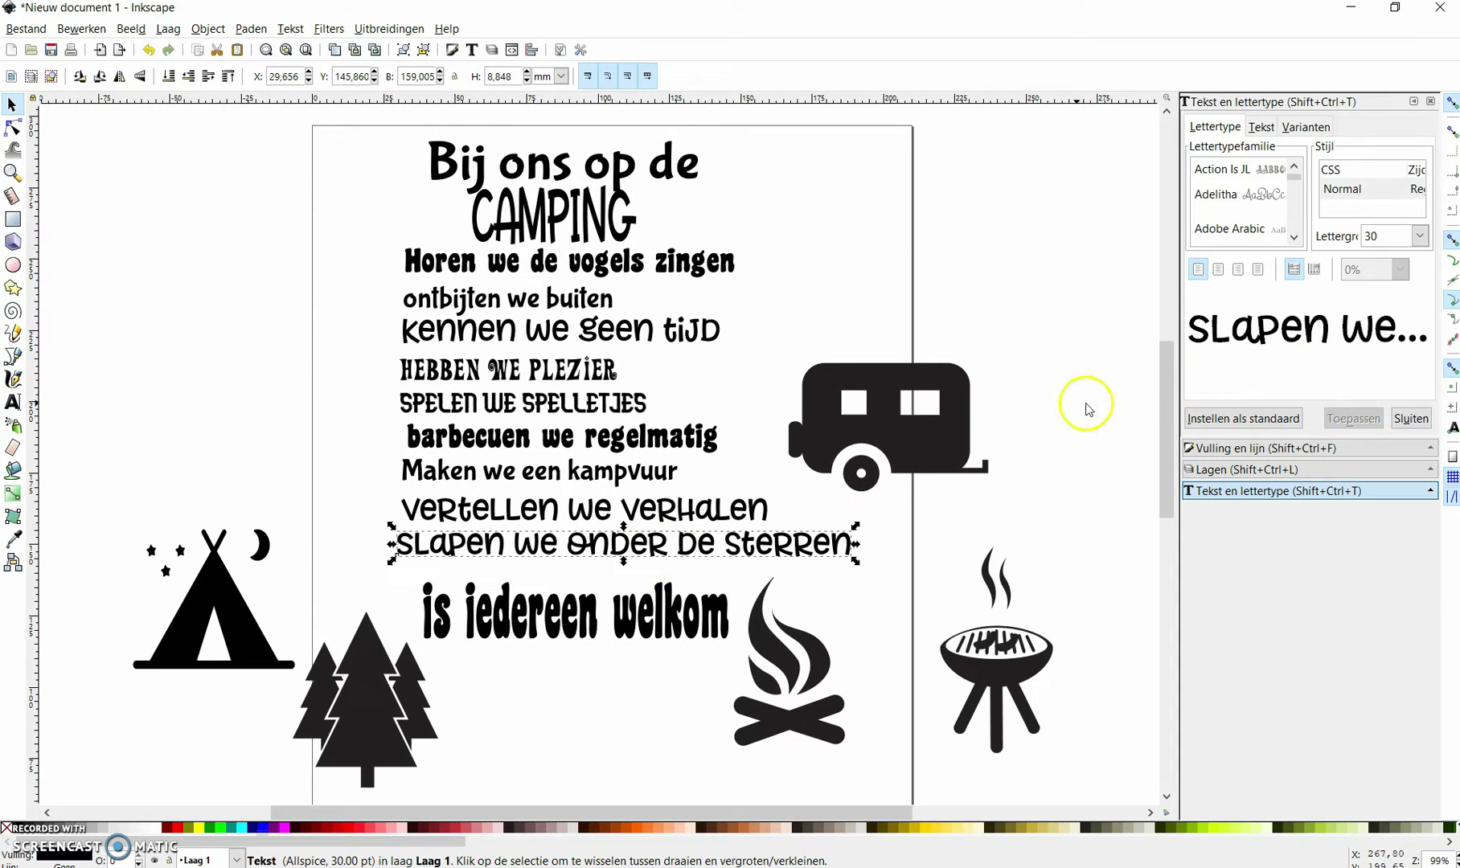
Set the 'Slapen we onder de sterren' line in Bubblegum Sans
scroll(1229, 219, down, 2)
scroll(1229, 221, down, 1)
scroll(1228, 224, down, 1)
scroll(1227, 225, down, 1)
scroll(1227, 229, up, 2)
scroll(1229, 228, up, 1)
scroll(1229, 228, up, 1)
scroll(1230, 227, up, 2)
scroll(1230, 228, down, 2)
scroll(1229, 227, down, 2)
scroll(1229, 227, down, 1)
scroll(1229, 228, down, 2)
click(1223, 237)
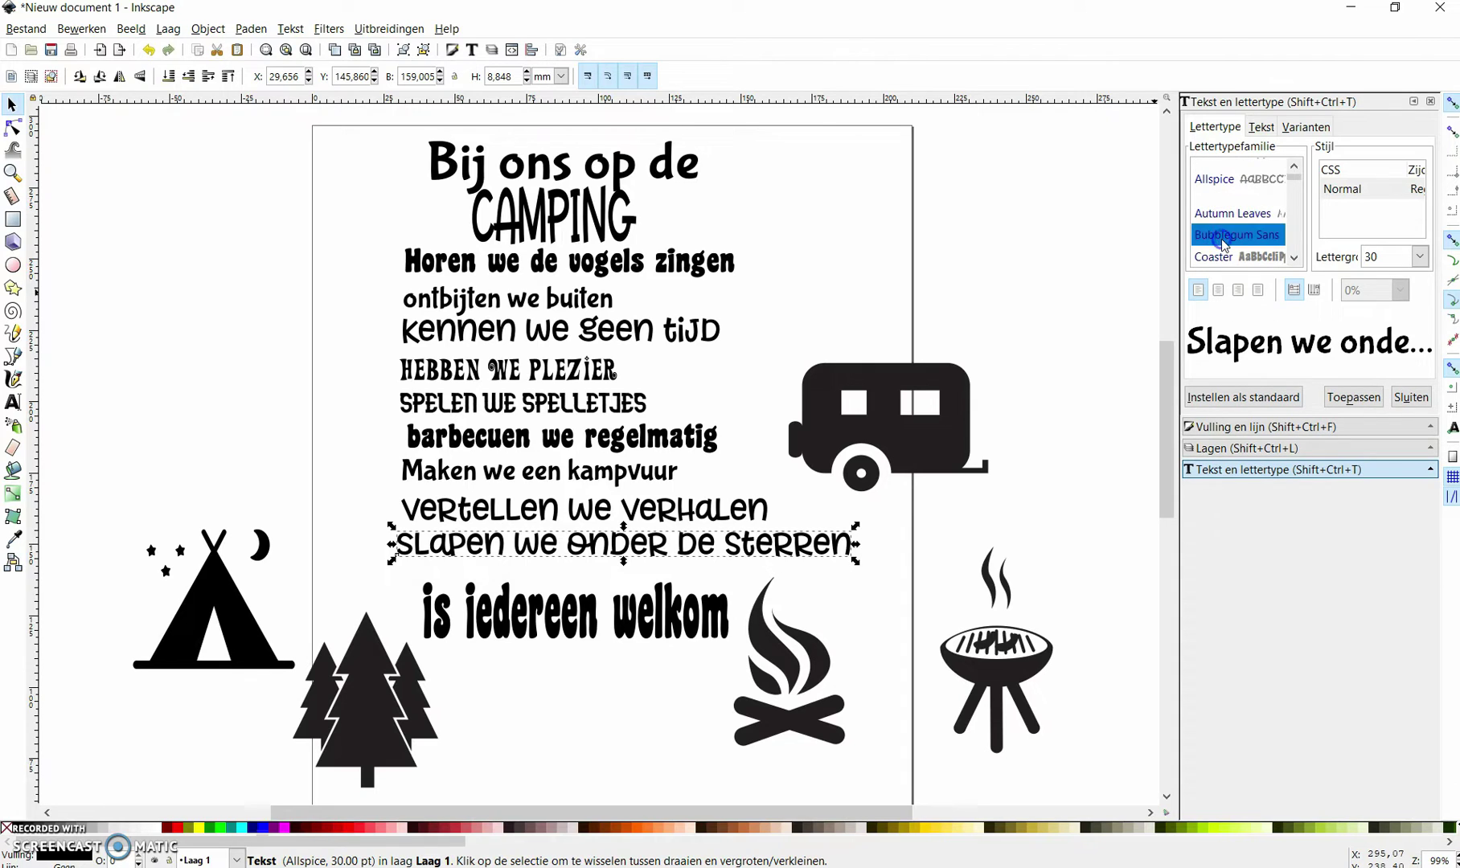
click(1354, 396)
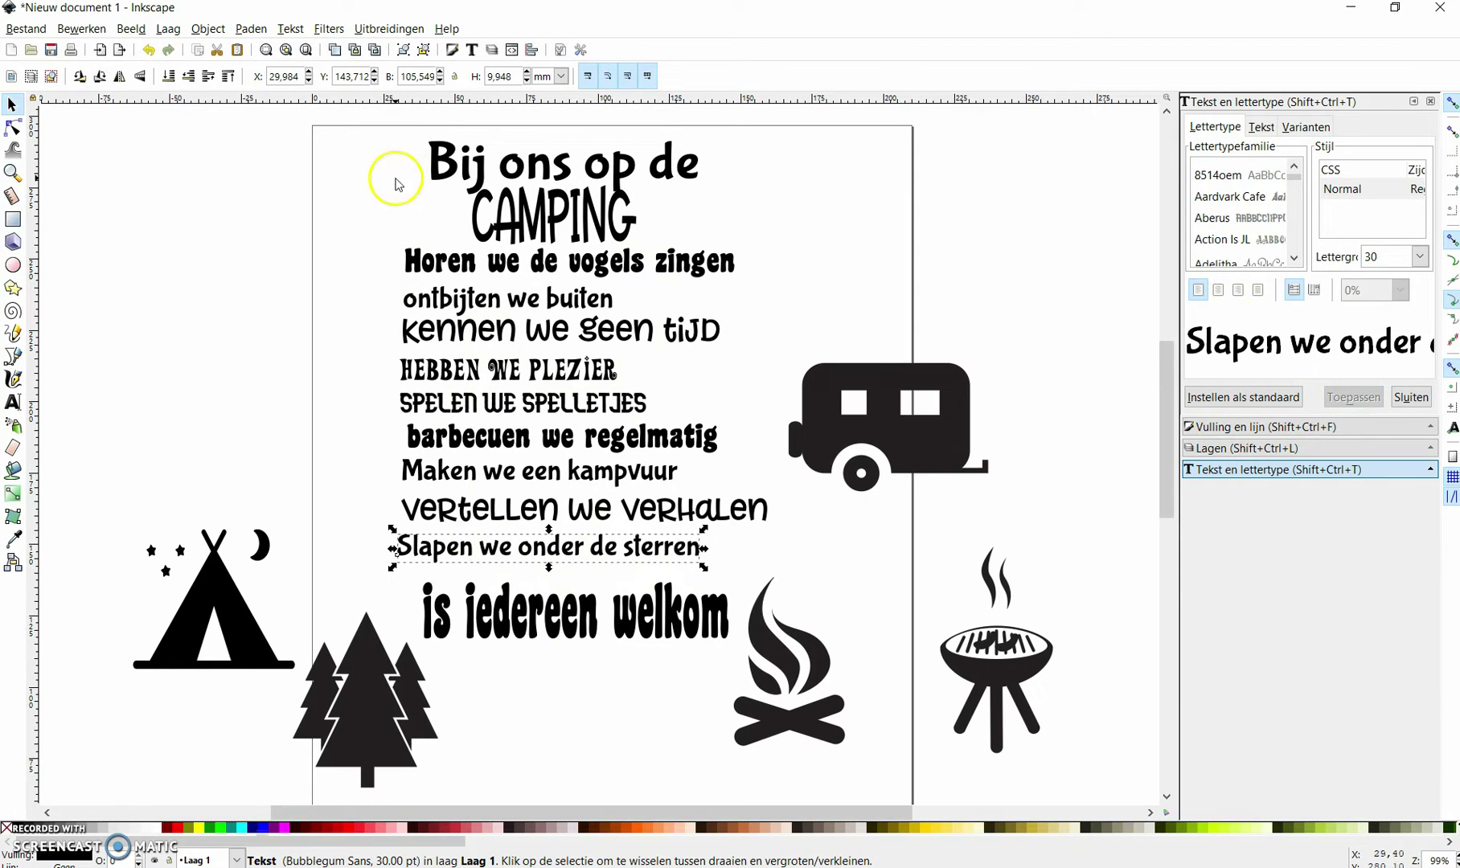
Align the nine poem lines to a shared left edge under the title, then deselect
drag(394, 239, 774, 584)
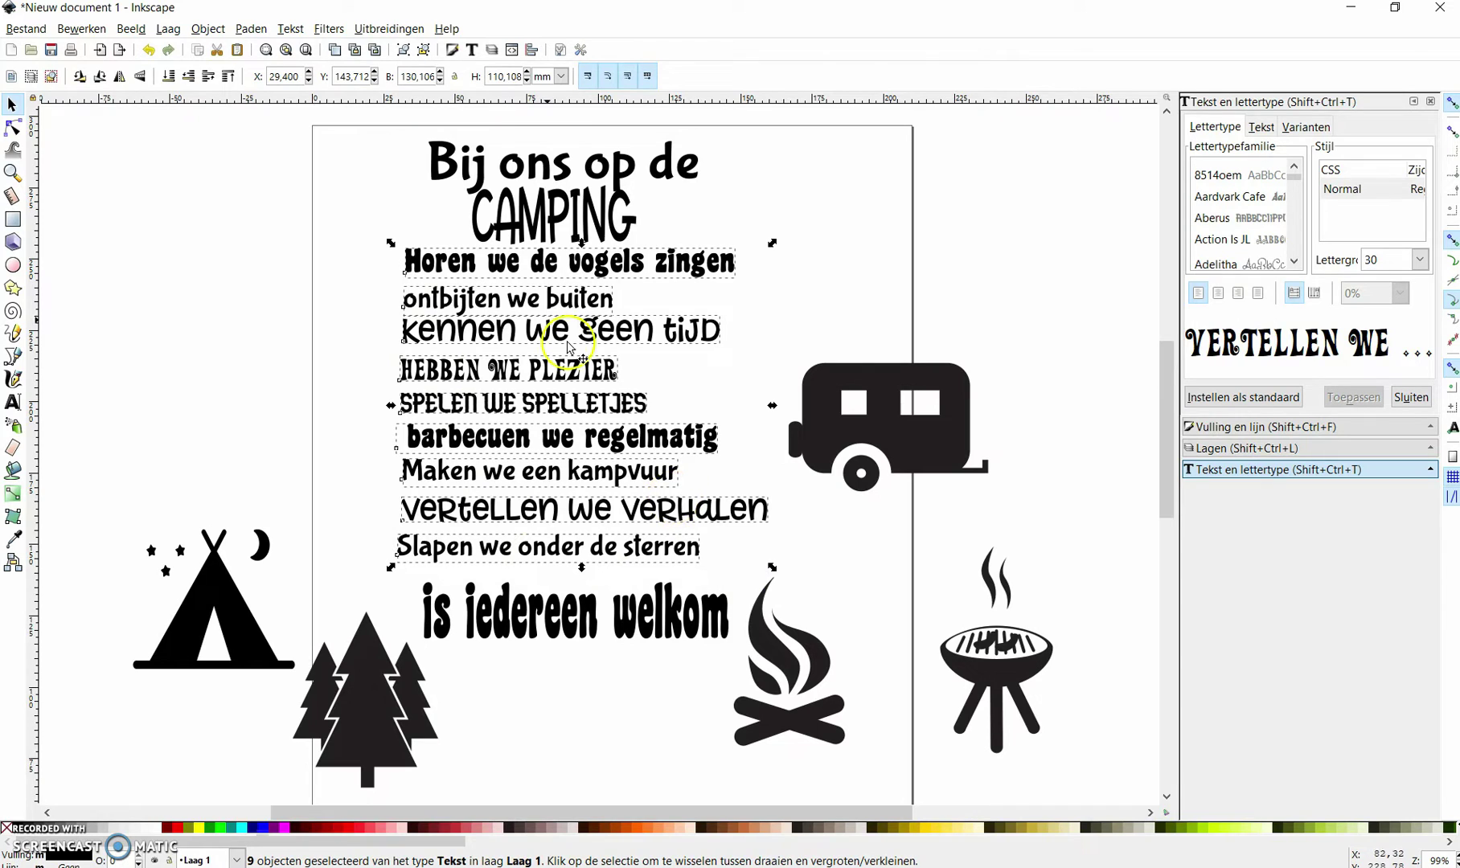
click(13, 402)
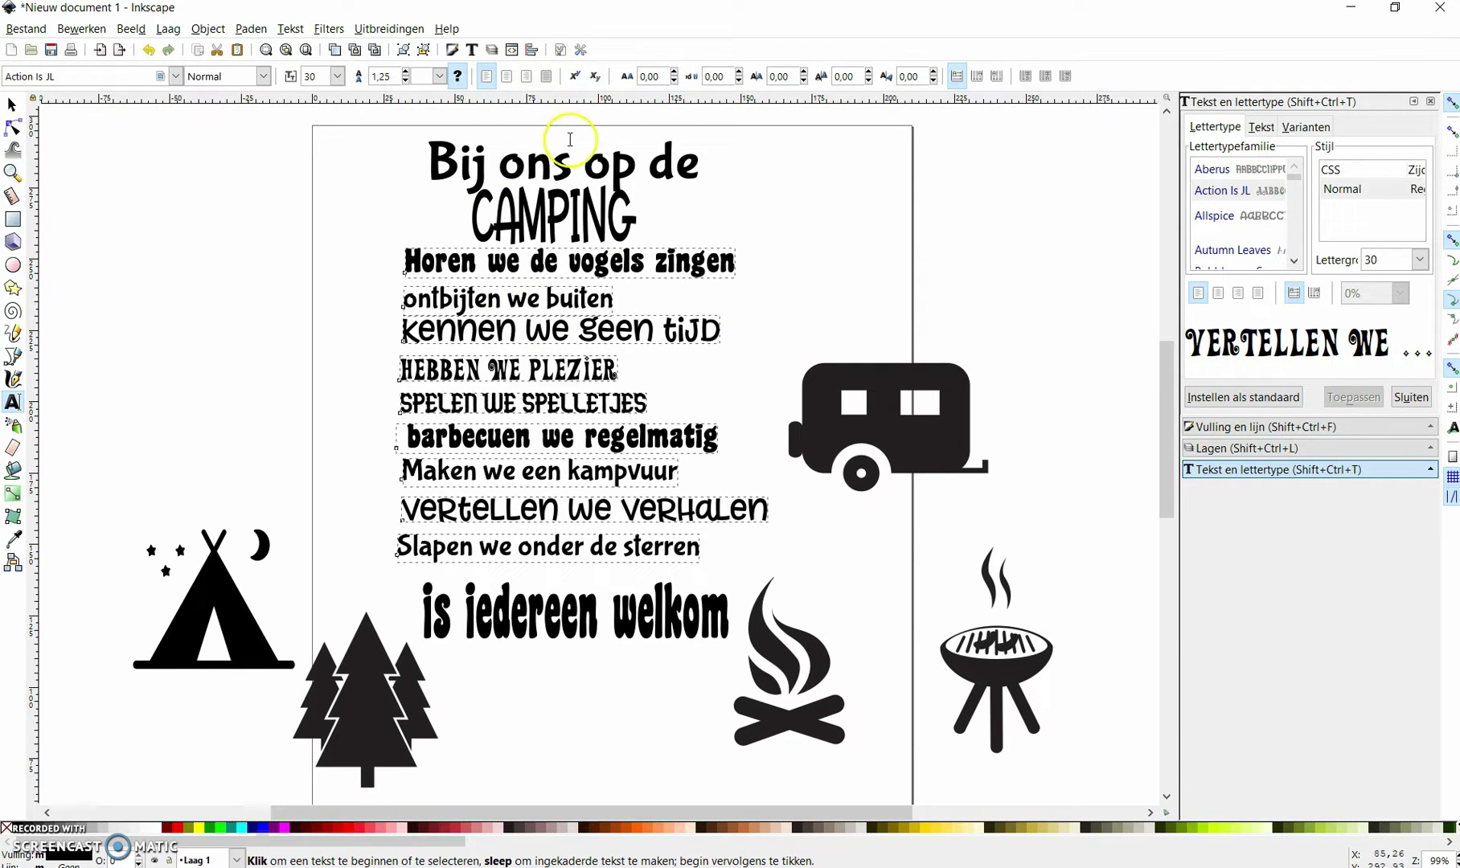
click(12, 103)
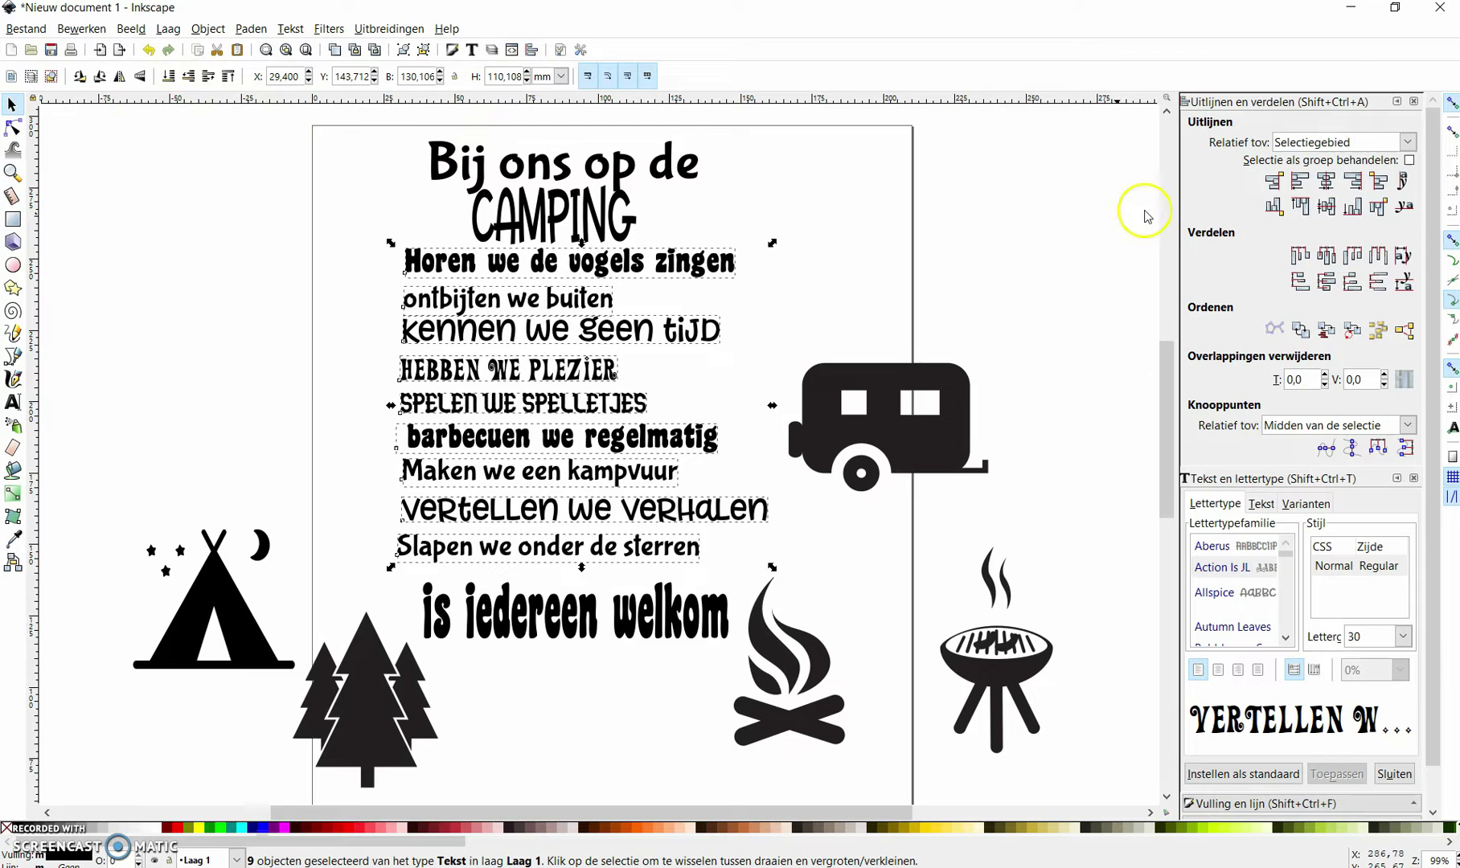
click(1299, 188)
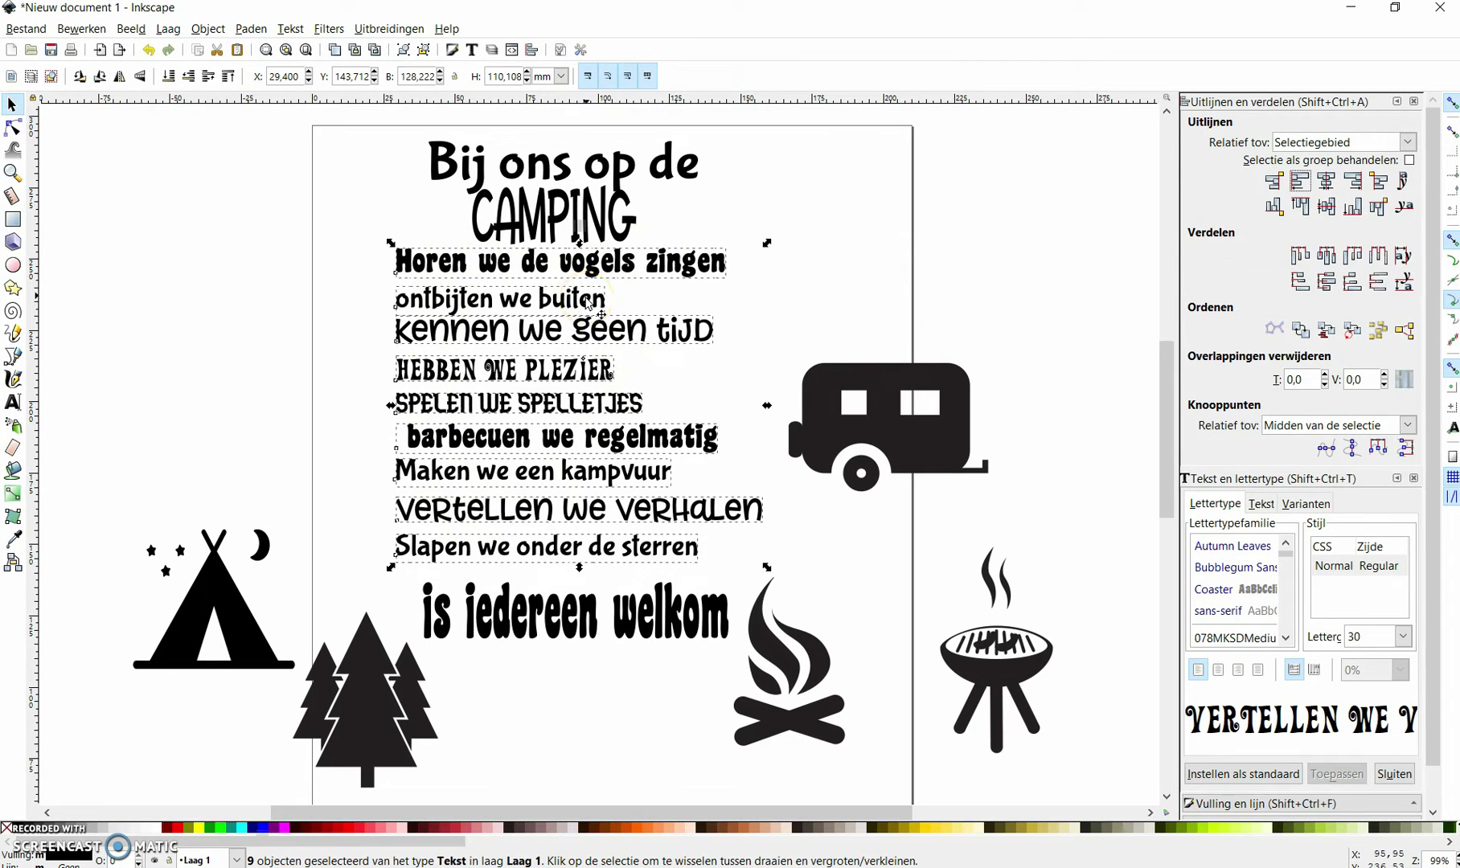
click(473, 50)
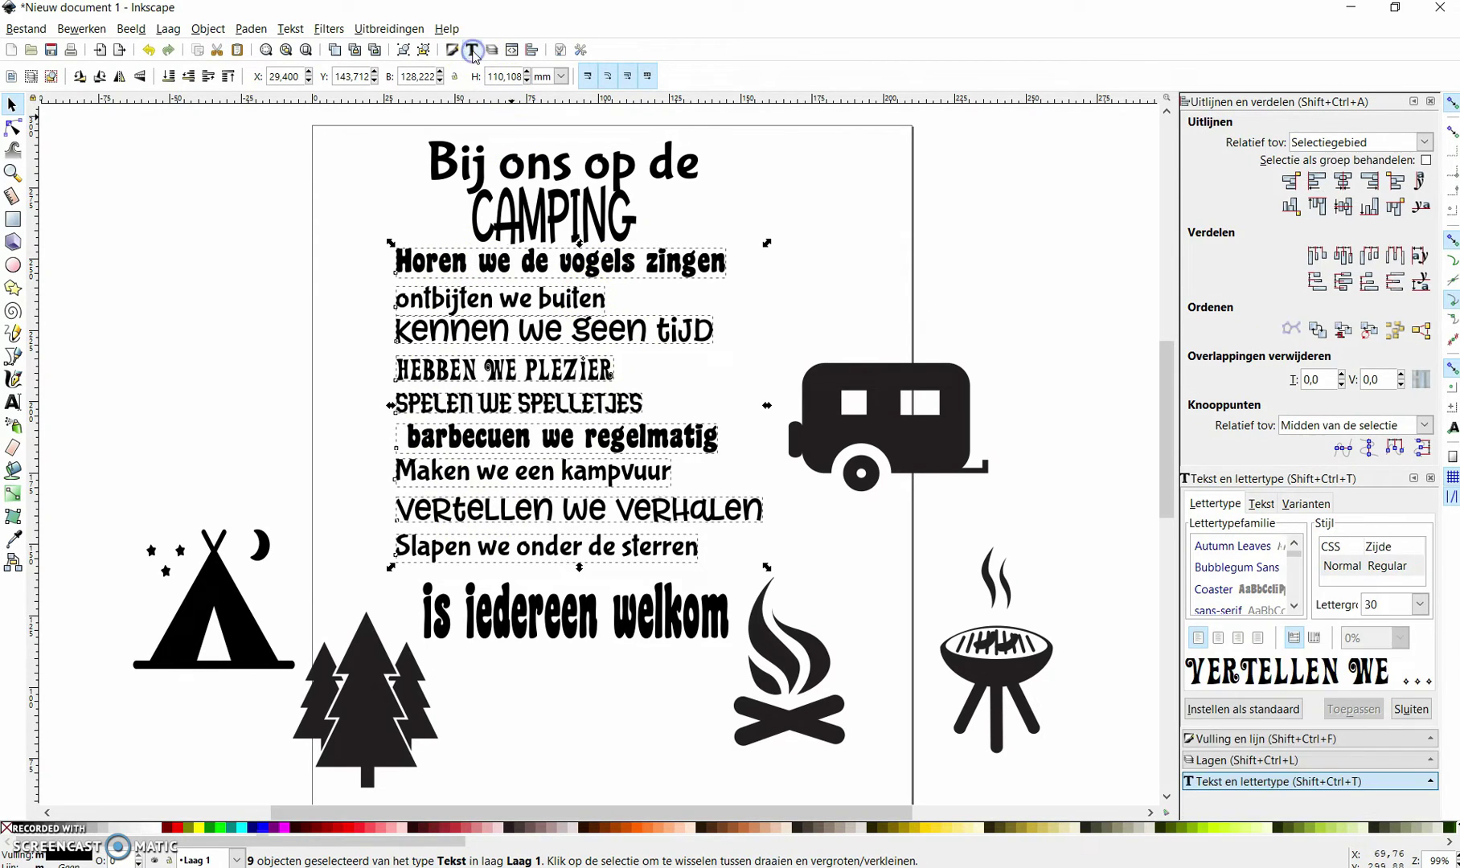
click(1291, 639)
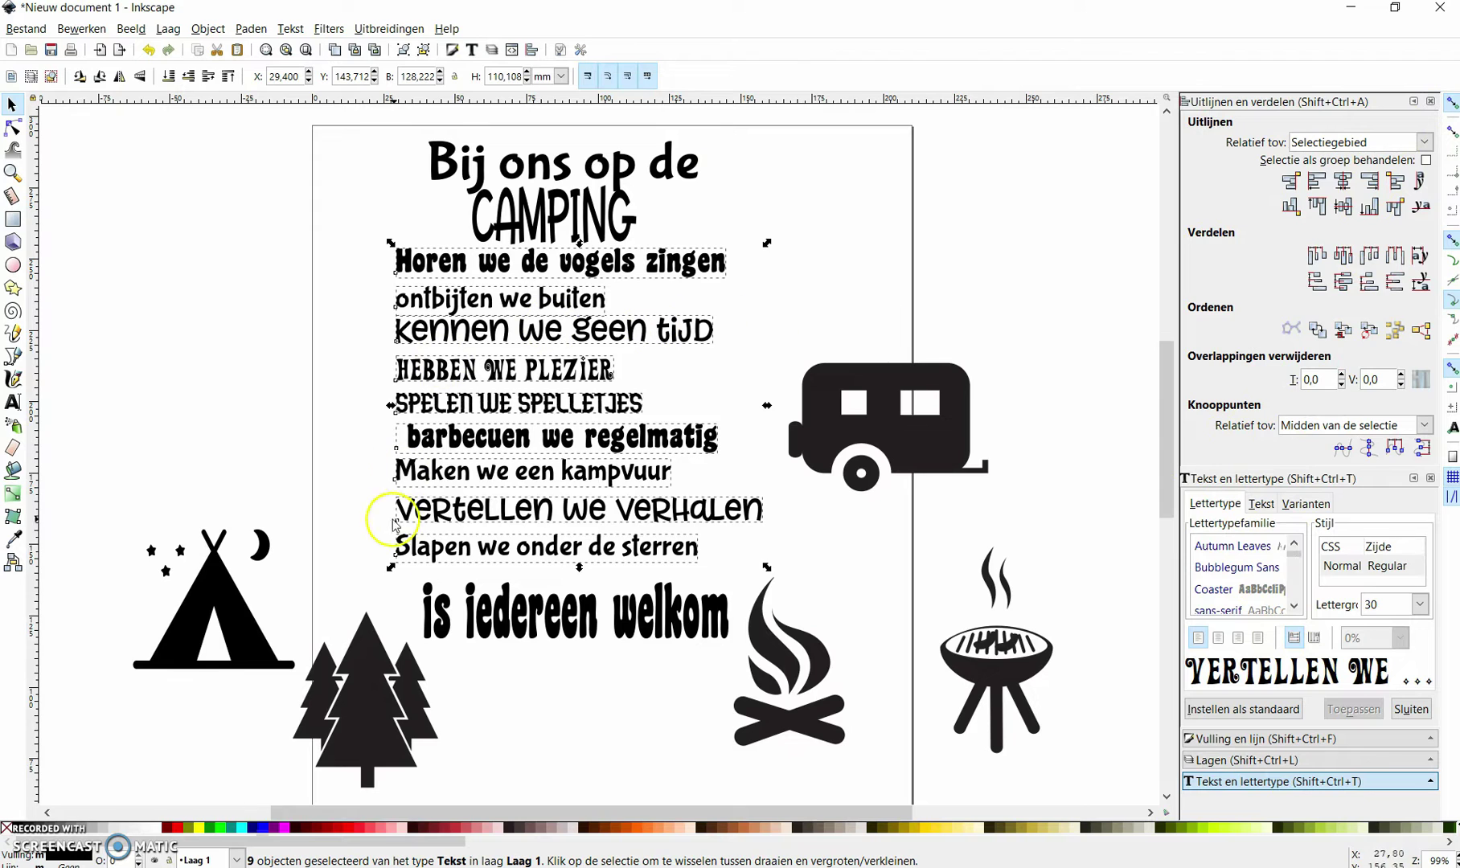
click(12, 105)
click(294, 373)
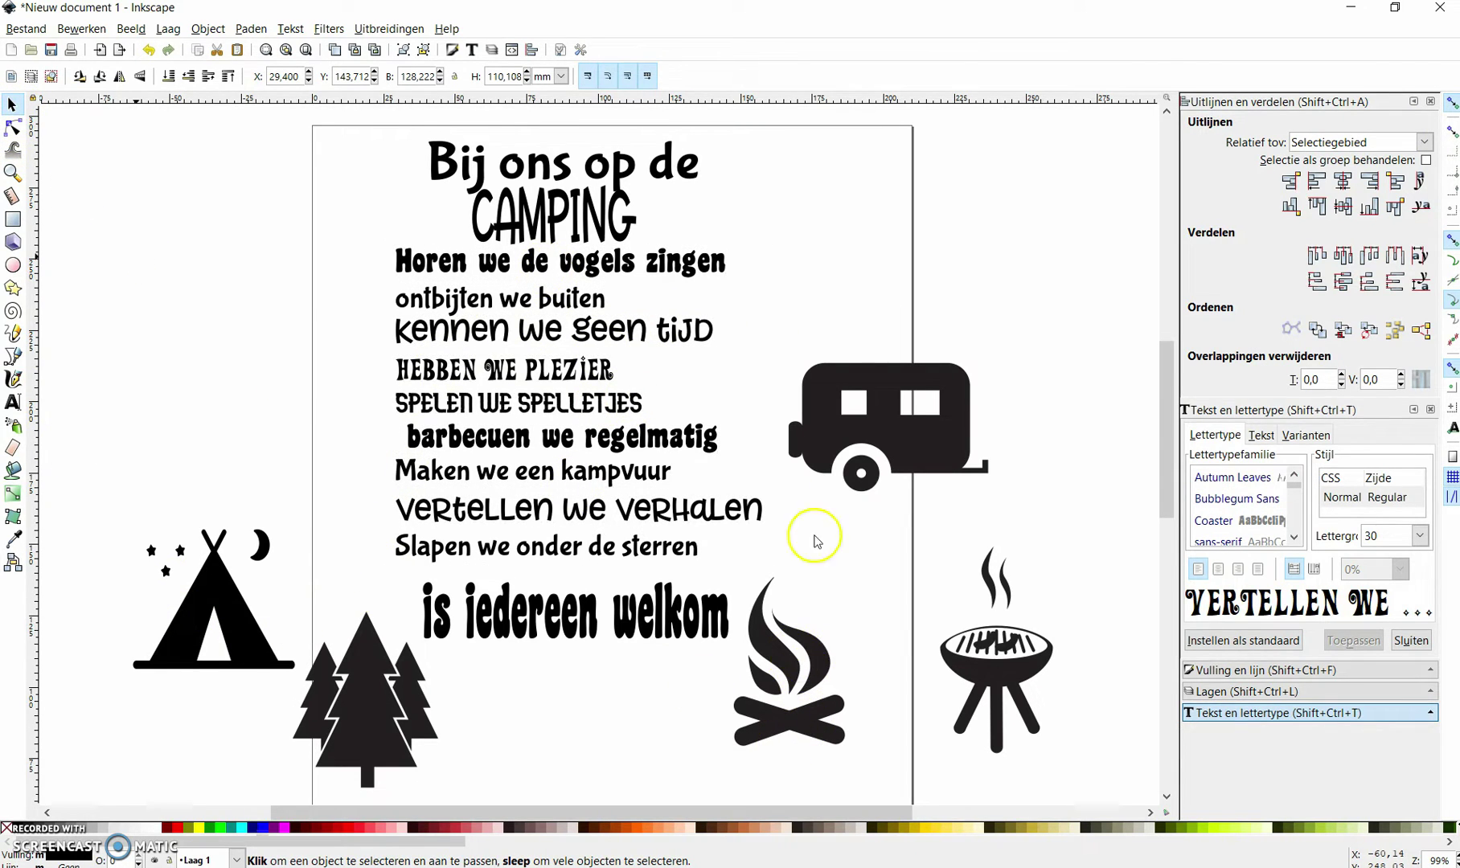
Rearrange the icons: caravan upper right, campfire below it, barbecue right, trees upper left
drag(854, 385, 955, 223)
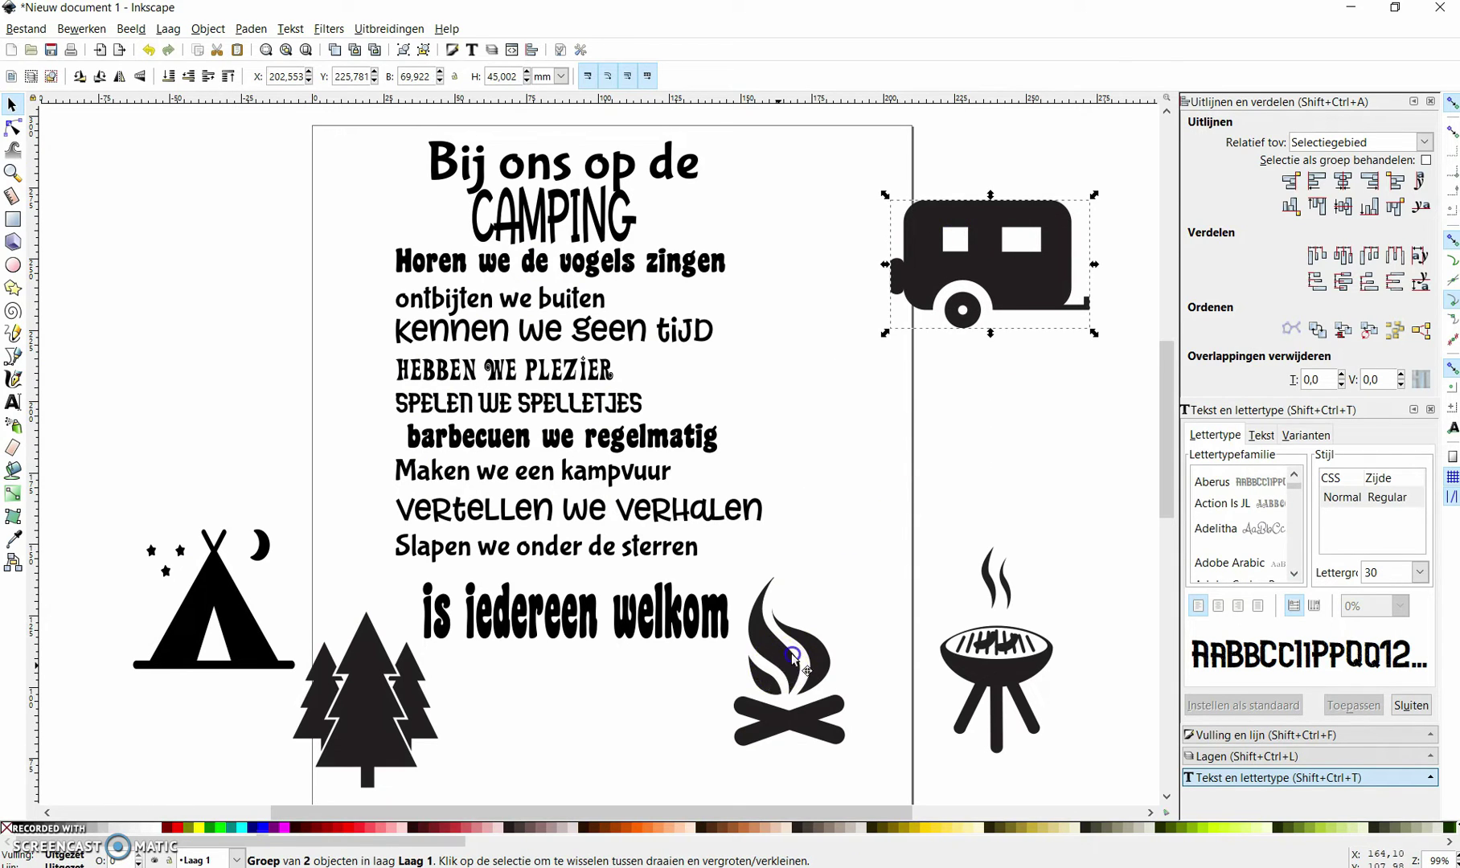
drag(776, 669, 1017, 388)
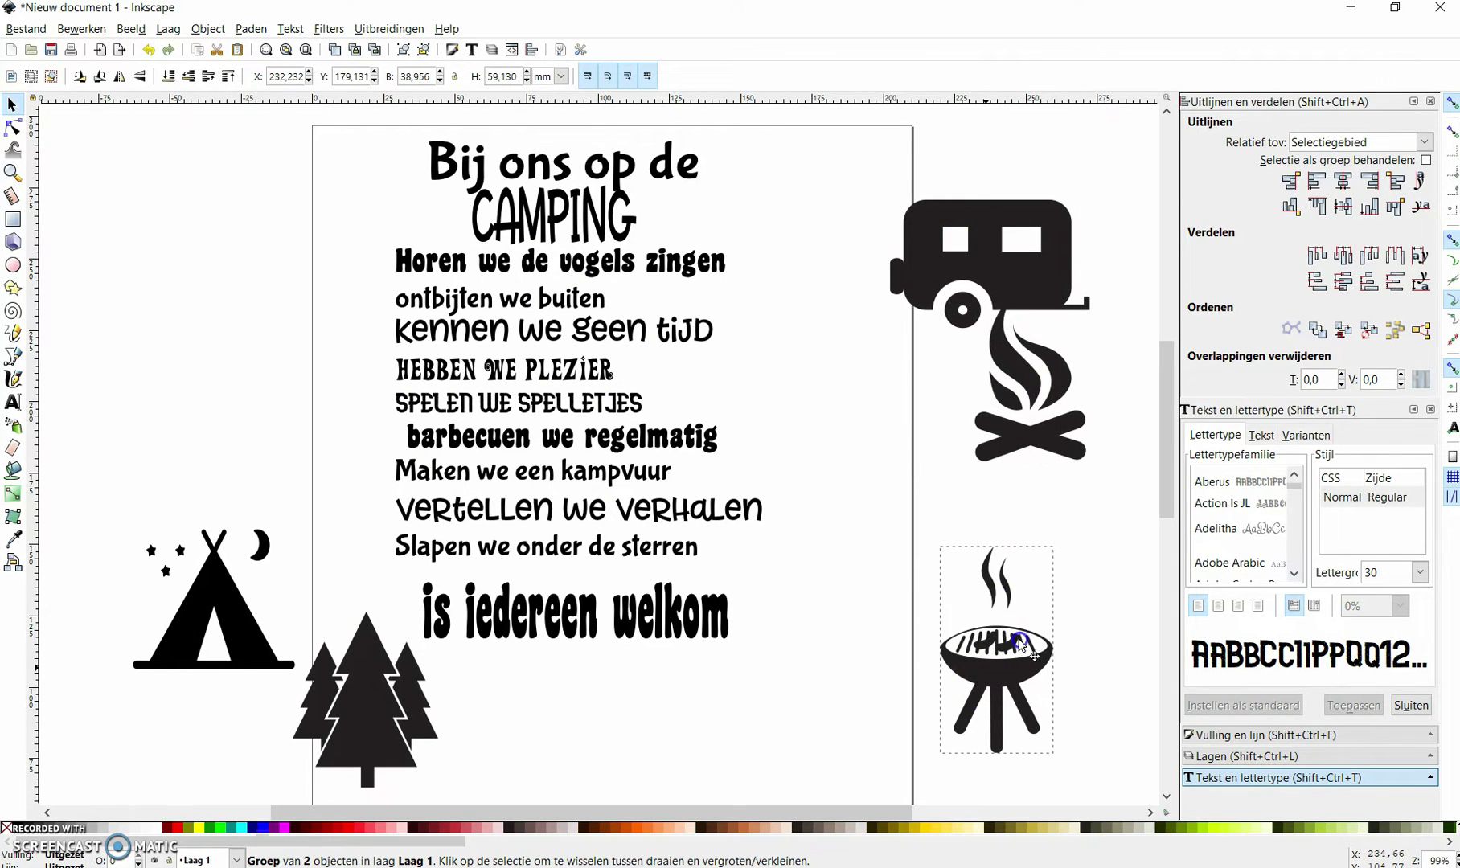
drag(982, 681, 1019, 645)
drag(368, 697, 162, 311)
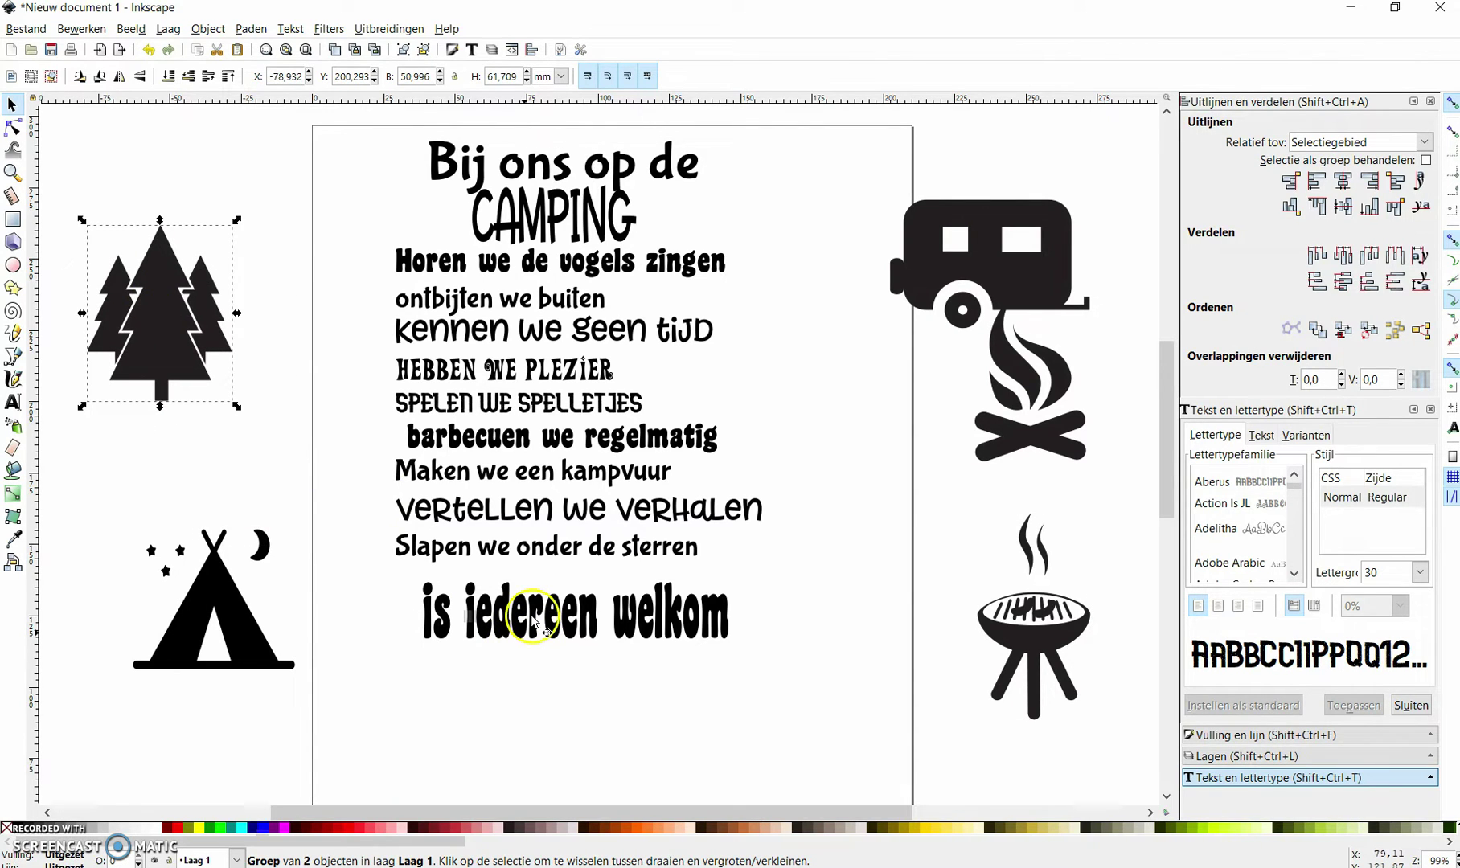
Shift the welkom, sterren, verhalen and kampvuur lines down; enlarge the stars beside sterren
drag(533, 623, 494, 704)
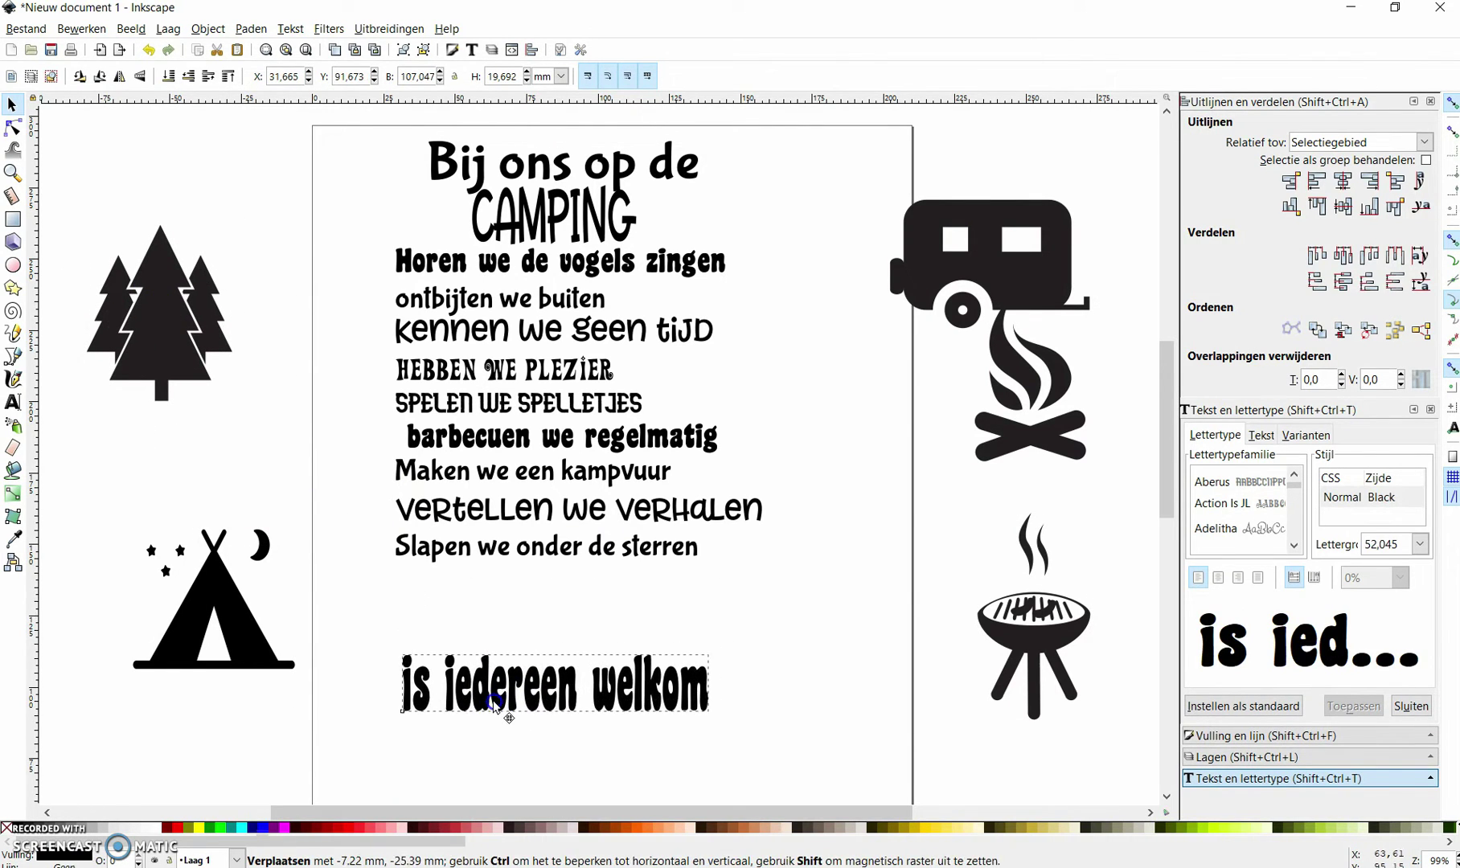
drag(530, 554, 542, 618)
mouse_move(193, 559)
mouse_down()
mouse_move(751, 593)
mouse_move(672, 590)
mouse_up()
key(greater)
key(greater)
key(greater)
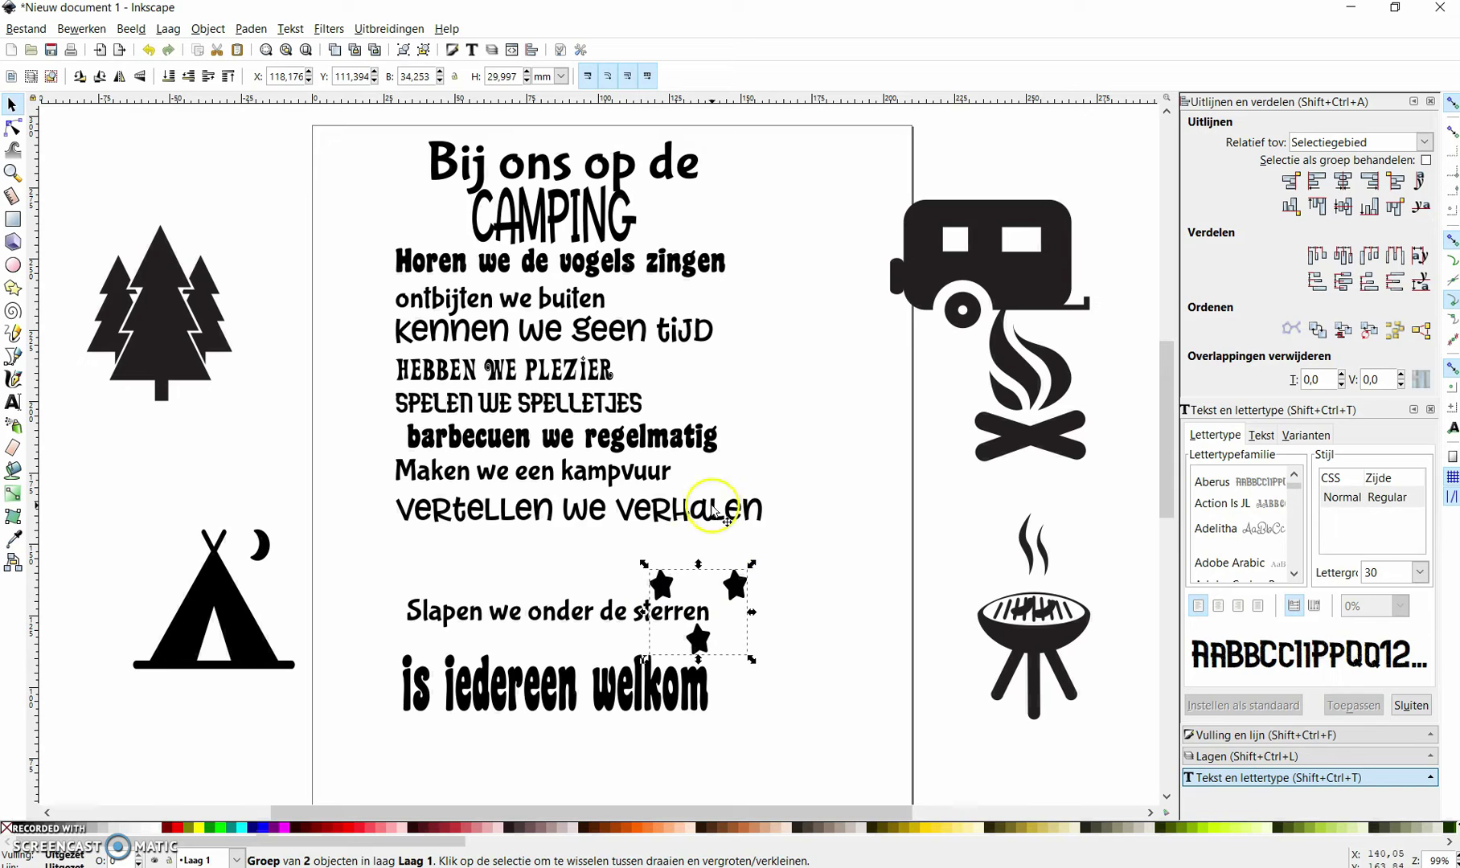
drag(714, 510, 689, 549)
drag(625, 477, 651, 492)
Shrink the campfire beside the kampvuur line and the grill beside the barbecuen line
click(1053, 412)
mouse_move(1091, 469)
mouse_down()
mouse_move(1028, 379)
mouse_move(792, 474)
mouse_move(762, 506)
mouse_move(367, 500)
mouse_up()
click(1073, 693)
mouse_move(1095, 724)
mouse_down()
mouse_move(1027, 615)
mouse_move(791, 434)
mouse_move(840, 520)
mouse_up()
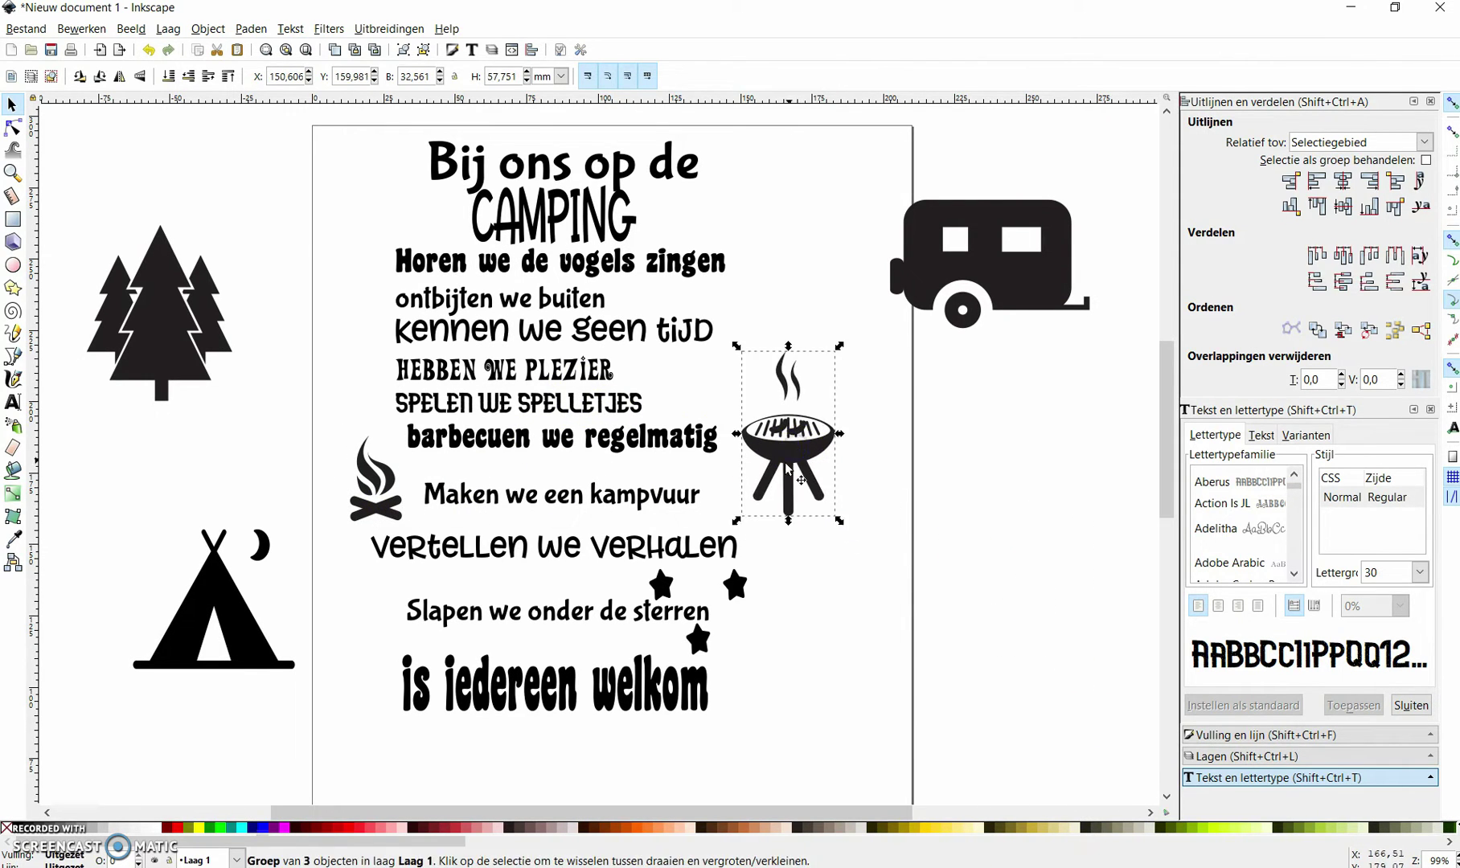
Move the welkom line and the barbecuen-to-sterren block further down, with spelen above barbecuen
drag(488, 681, 481, 727)
drag(335, 391, 886, 697)
drag(618, 434, 610, 468)
drag(774, 441, 746, 441)
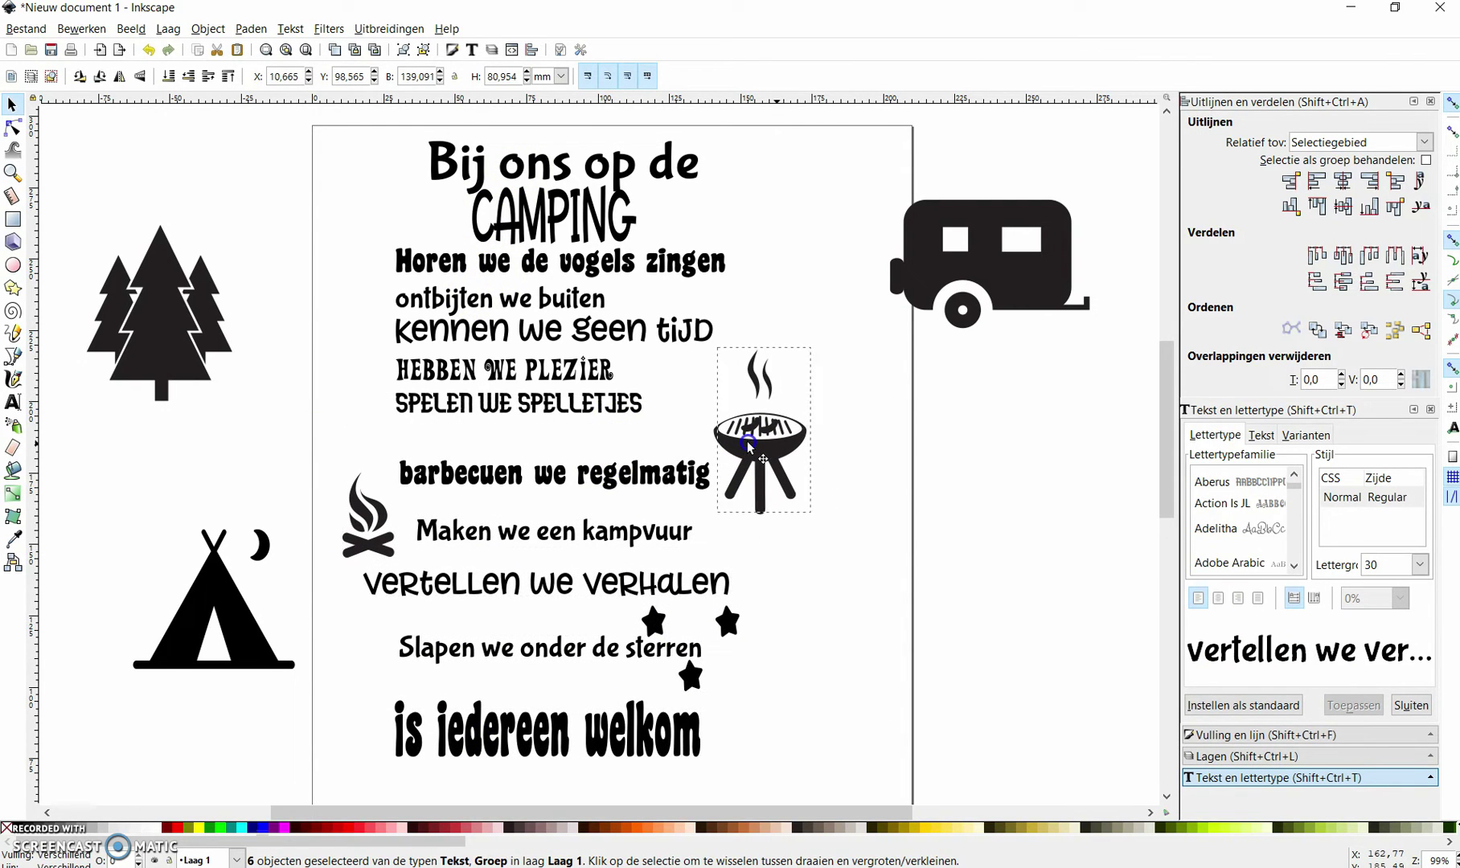
drag(557, 413, 561, 445)
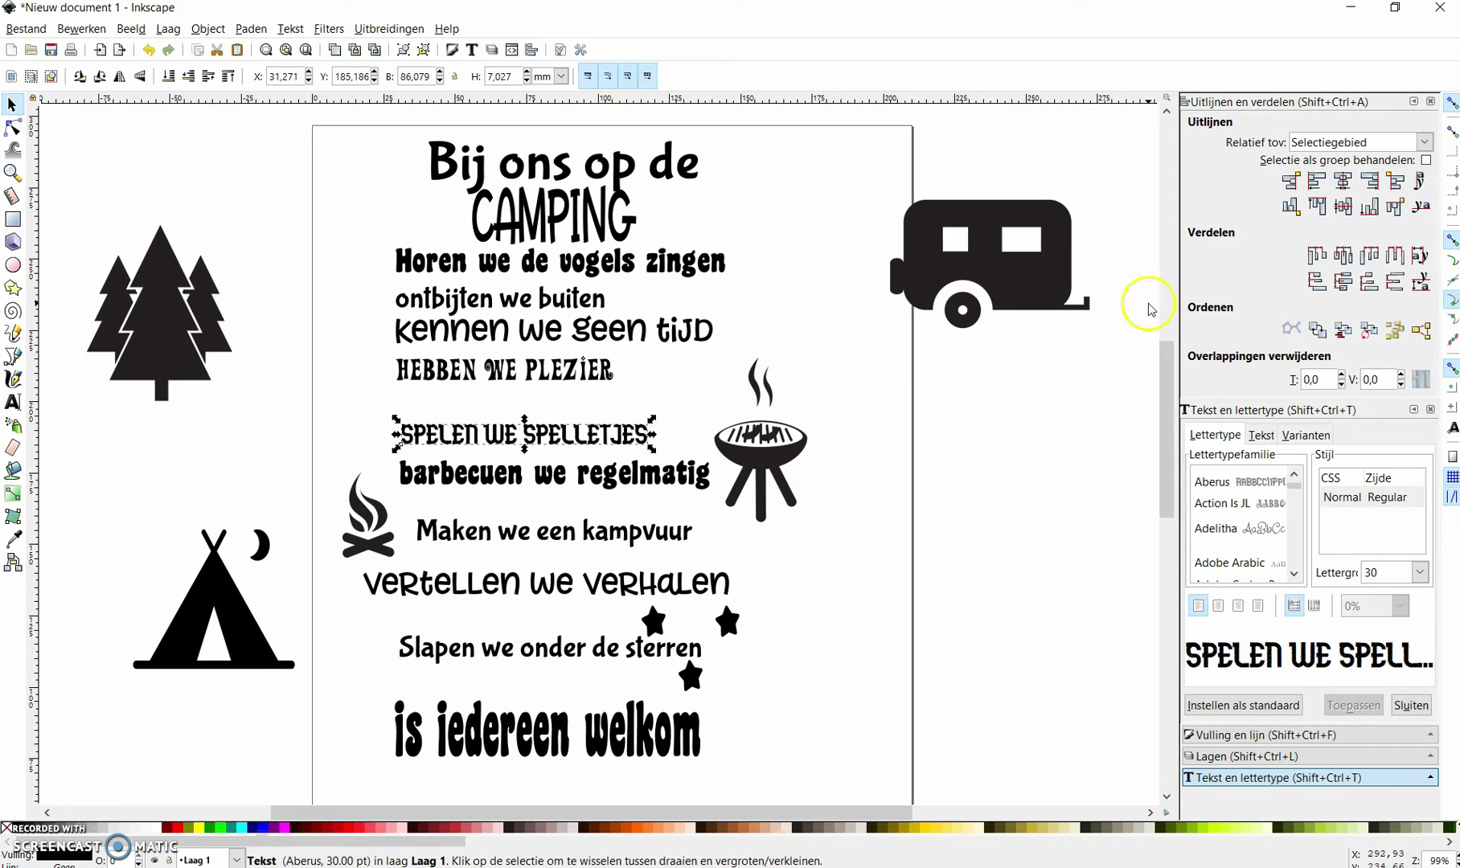
Set the 'spelen we spelletjes' line in Bubblegum Sans and centre it
click(1238, 503)
scroll(1230, 515, down, 1)
click(1230, 535)
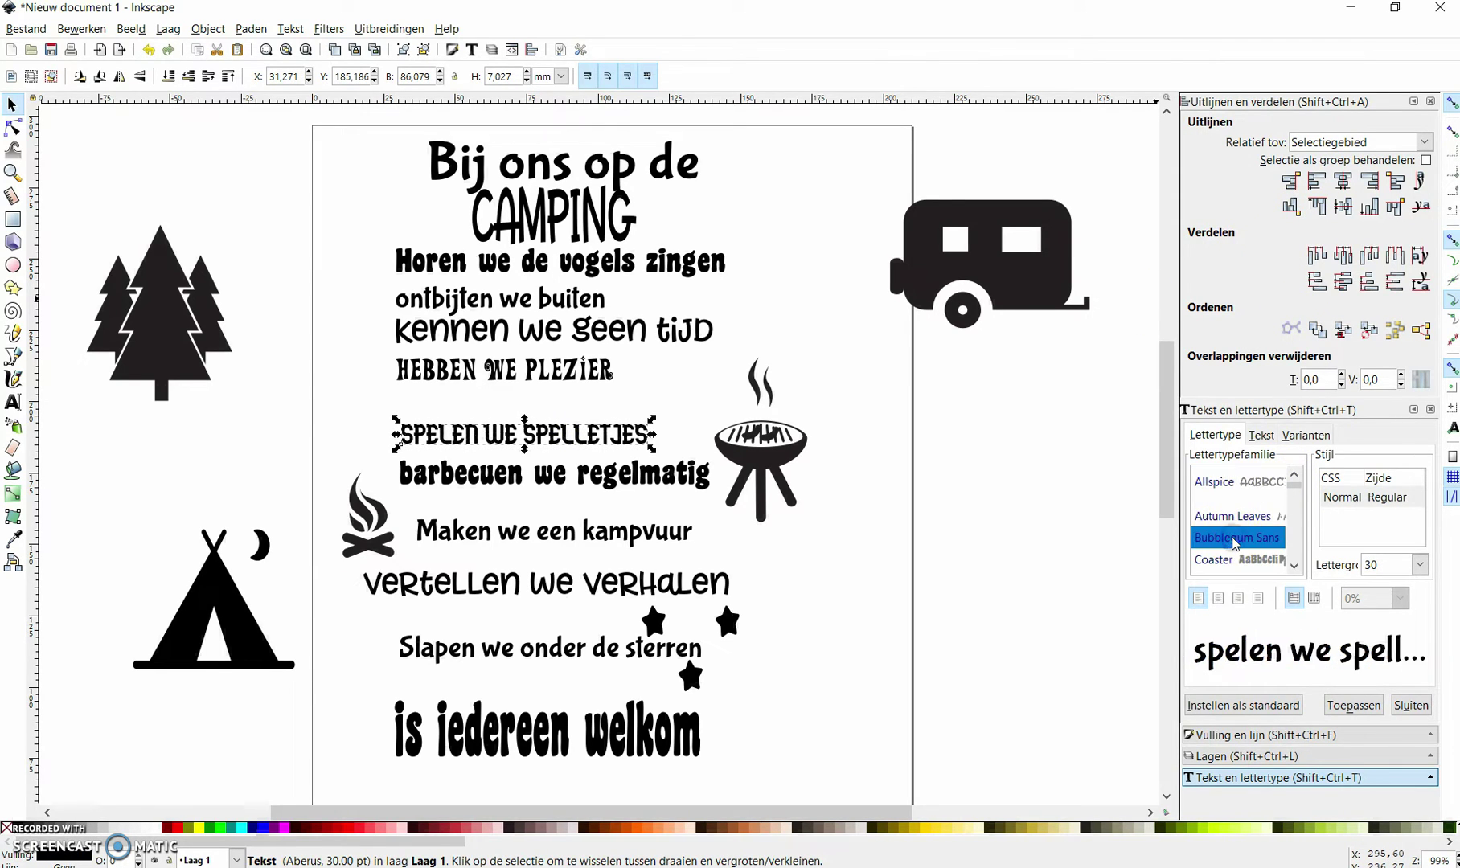
click(1353, 705)
drag(500, 446, 536, 434)
Move the 'Hebben we plezier' line right and set it in Coaster
drag(542, 372, 574, 390)
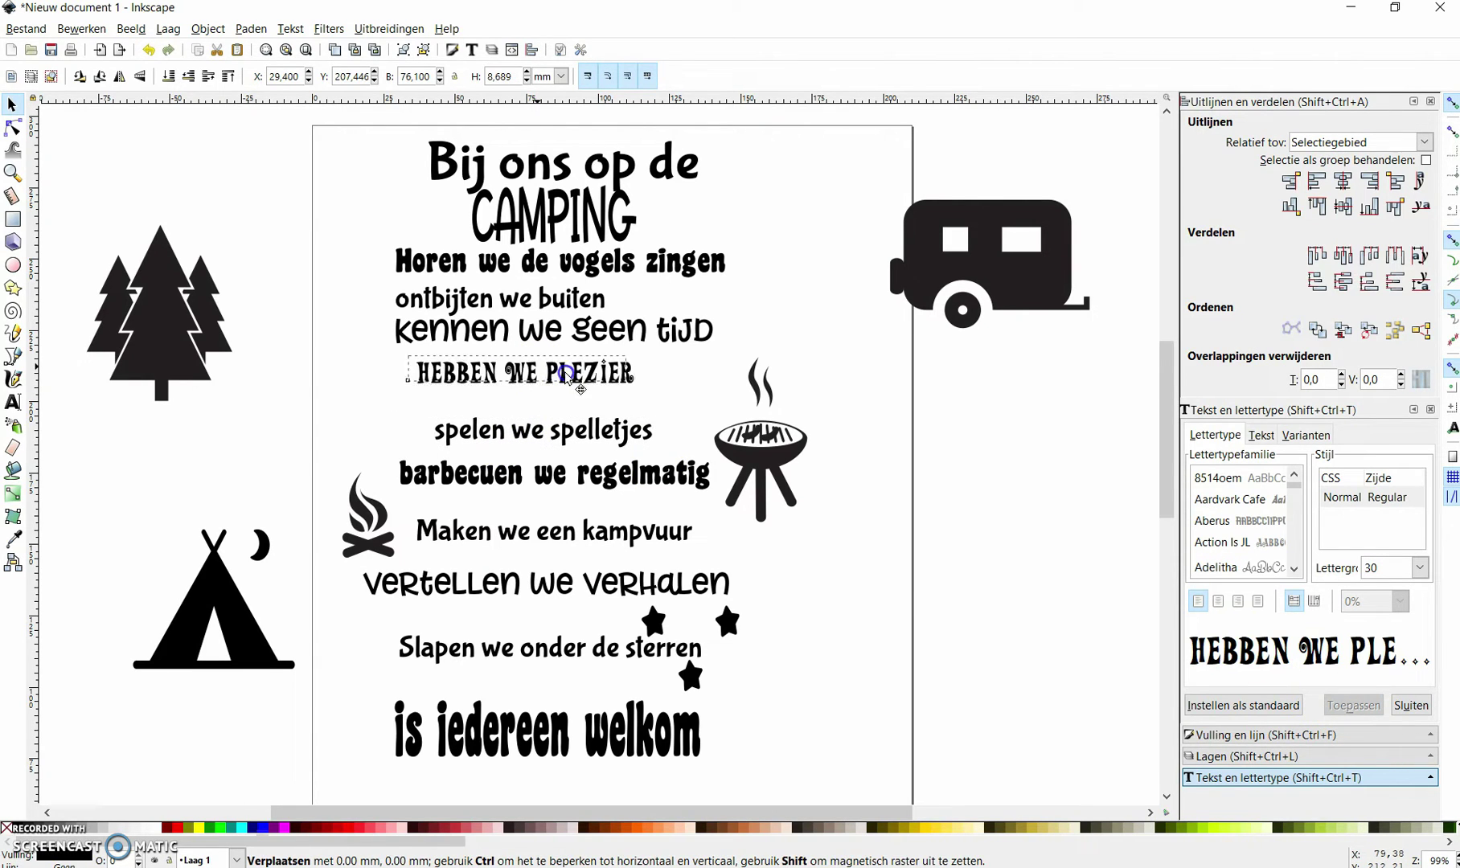
scroll(1239, 534, down, 5)
click(1239, 523)
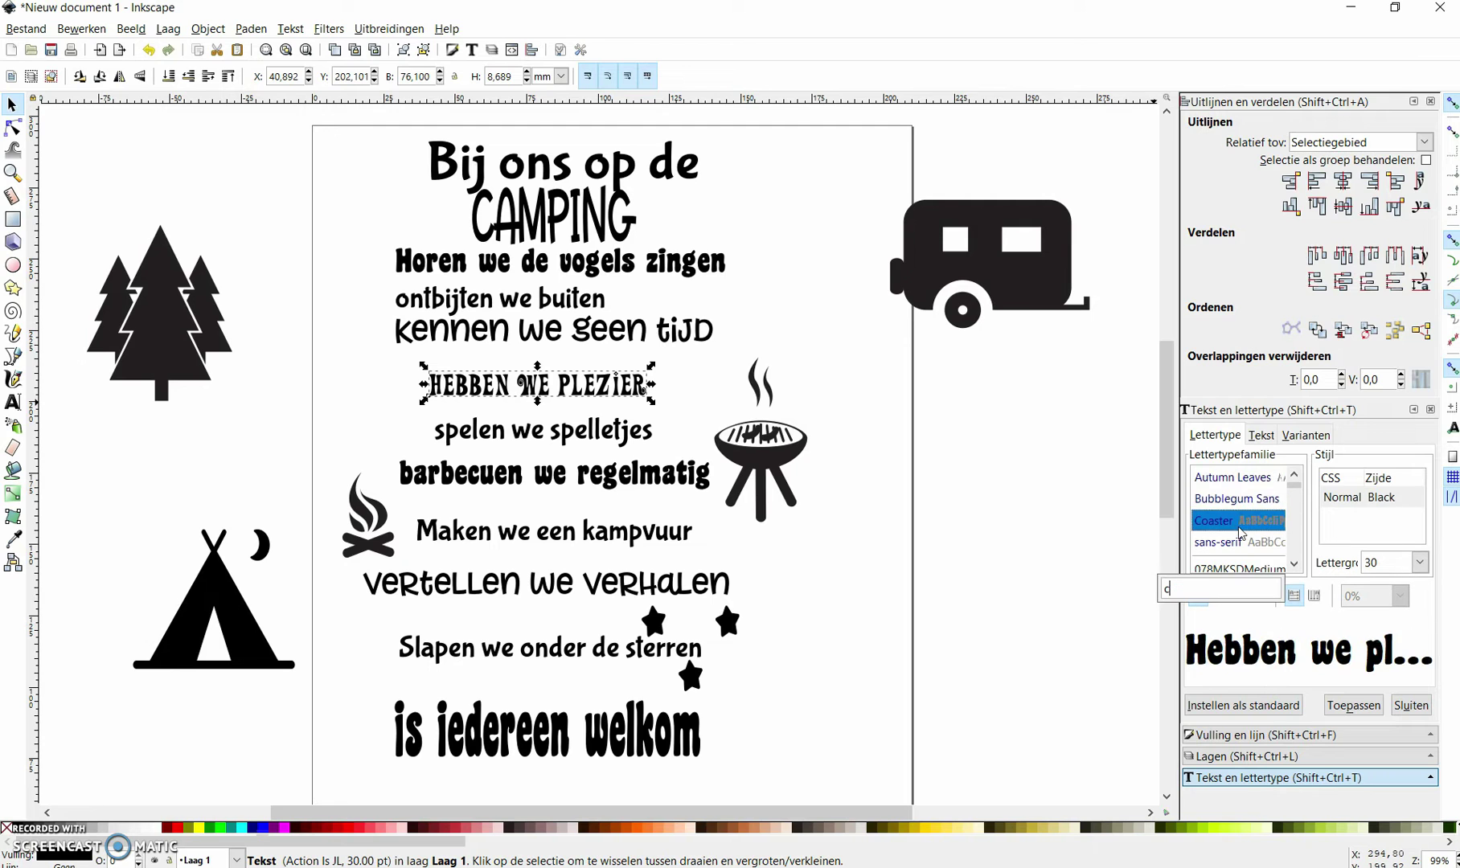
click(1353, 705)
Reposition the 'kennen we geen tijd' line, and shrink the trees beside the upper text
click(537, 328)
mouse_move(537, 328)
mouse_down()
mouse_move(528, 340)
mouse_move(603, 299)
mouse_up()
click(197, 354)
drag(236, 406, 200, 341)
mouse_move(135, 289)
mouse_down()
mouse_move(786, 291)
mouse_move(797, 266)
mouse_up()
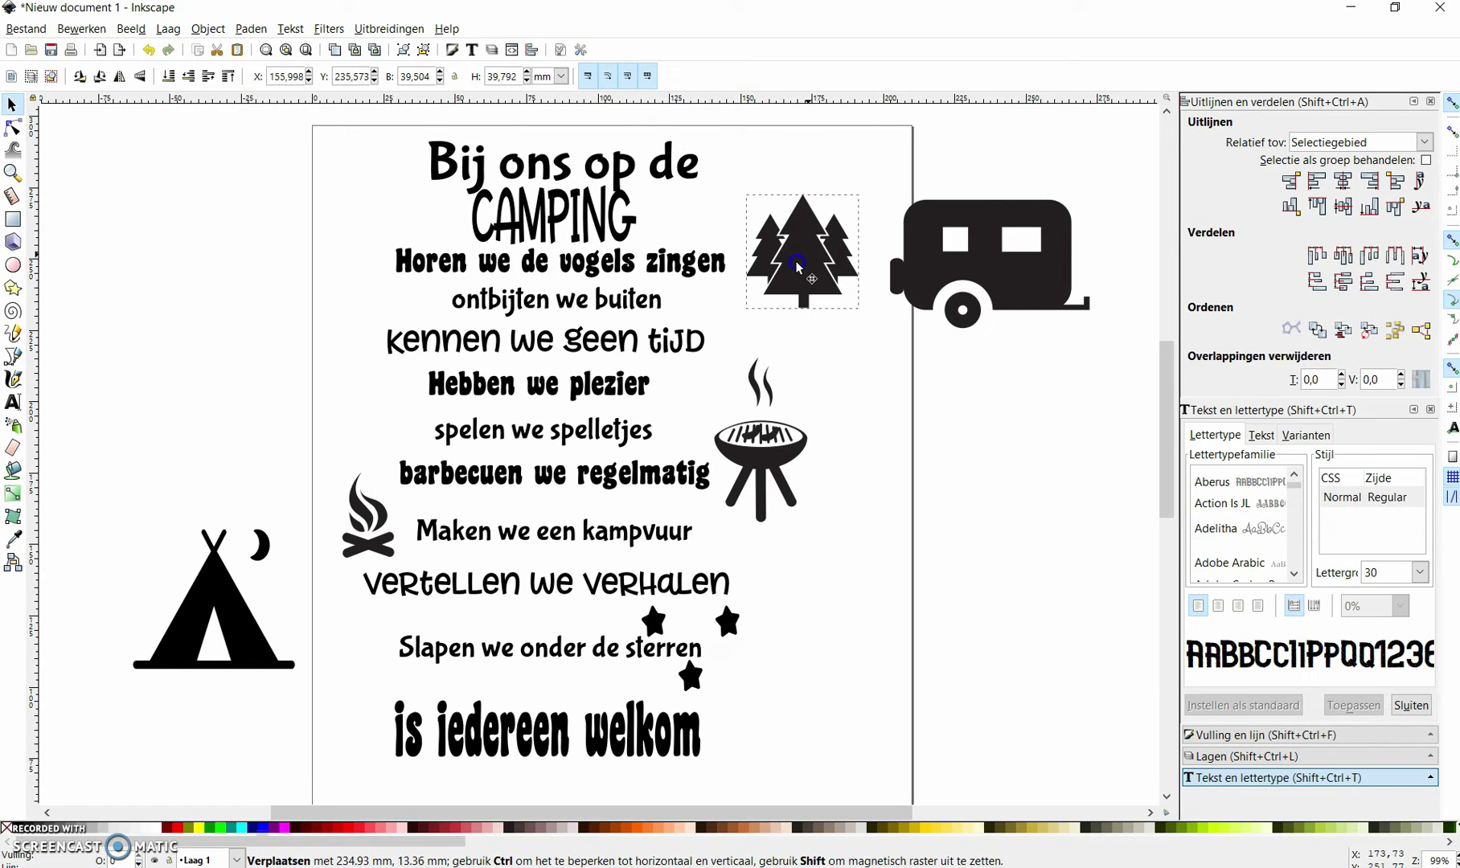
Shrink the caravan and move it to the lower right beside the welkom line
click(1061, 330)
drag(1093, 331, 1046, 303)
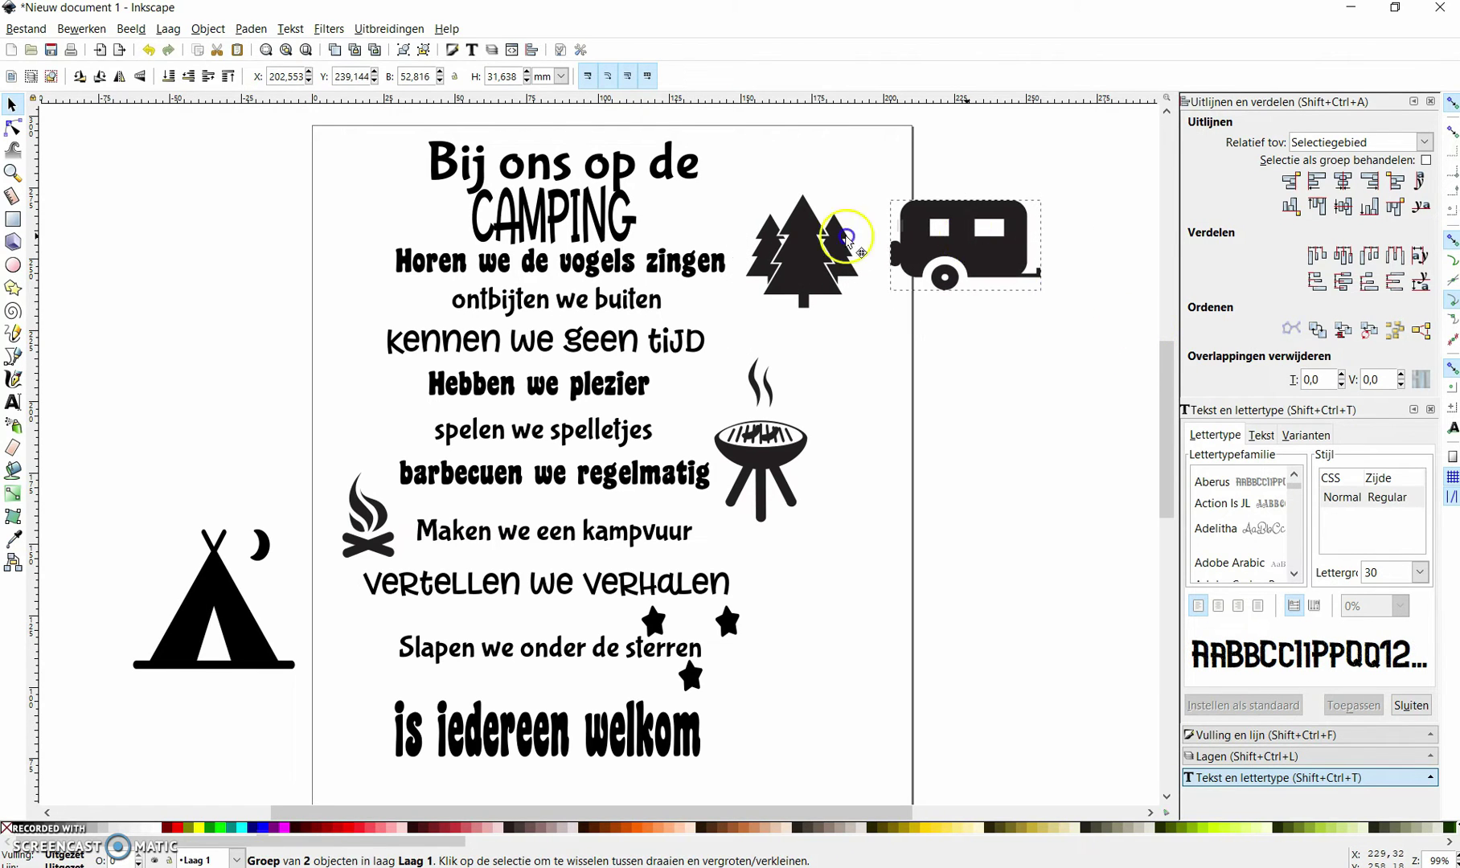
drag(965, 249, 820, 725)
Place the moon and three stars beside the Slapen line and the tent beside the kennen line
drag(259, 544, 796, 623)
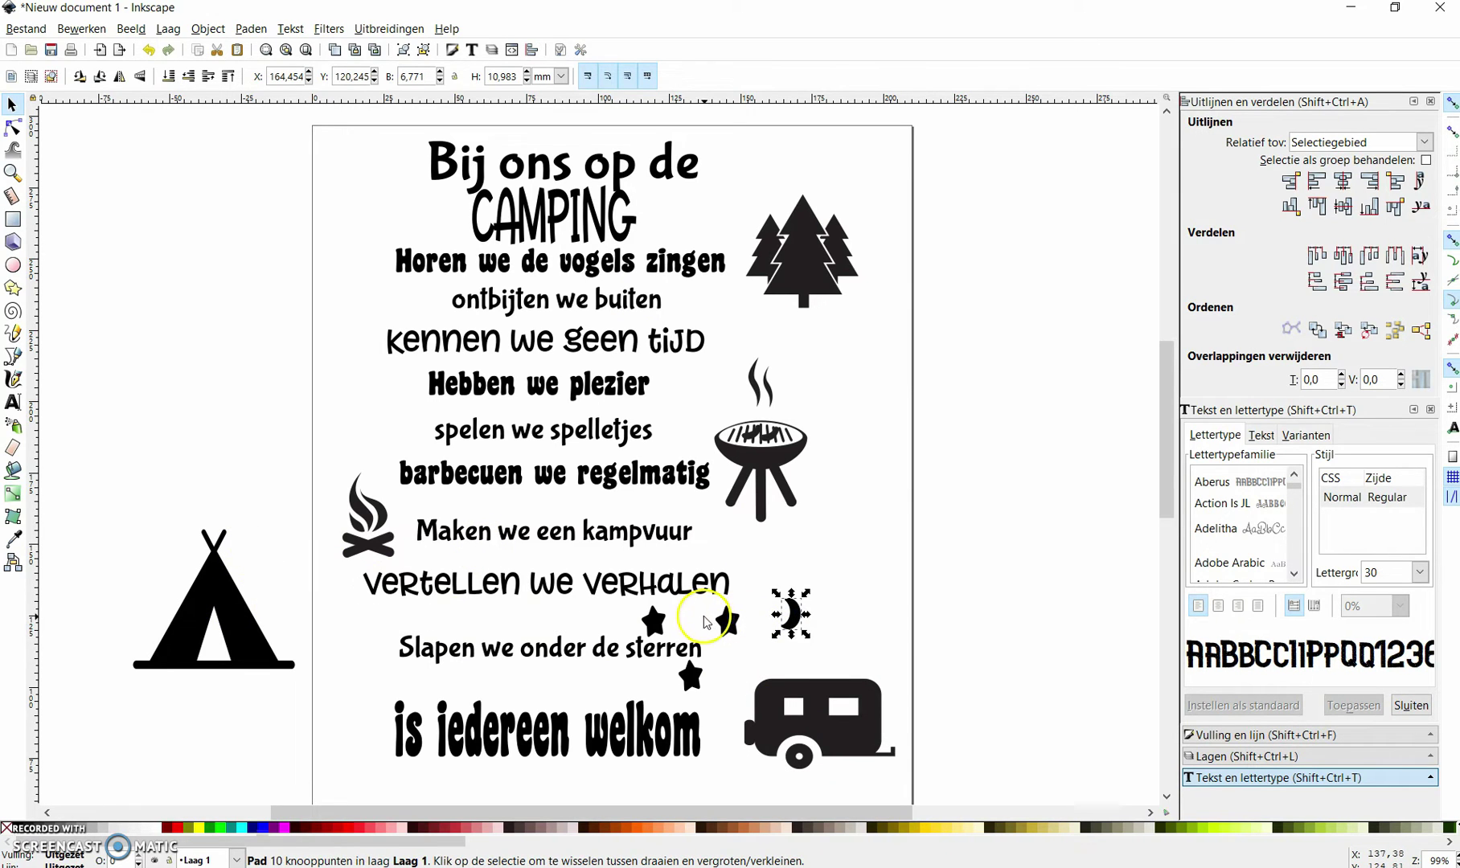
drag(654, 621, 372, 625)
click(792, 615)
drag(792, 623, 743, 653)
drag(216, 607, 334, 354)
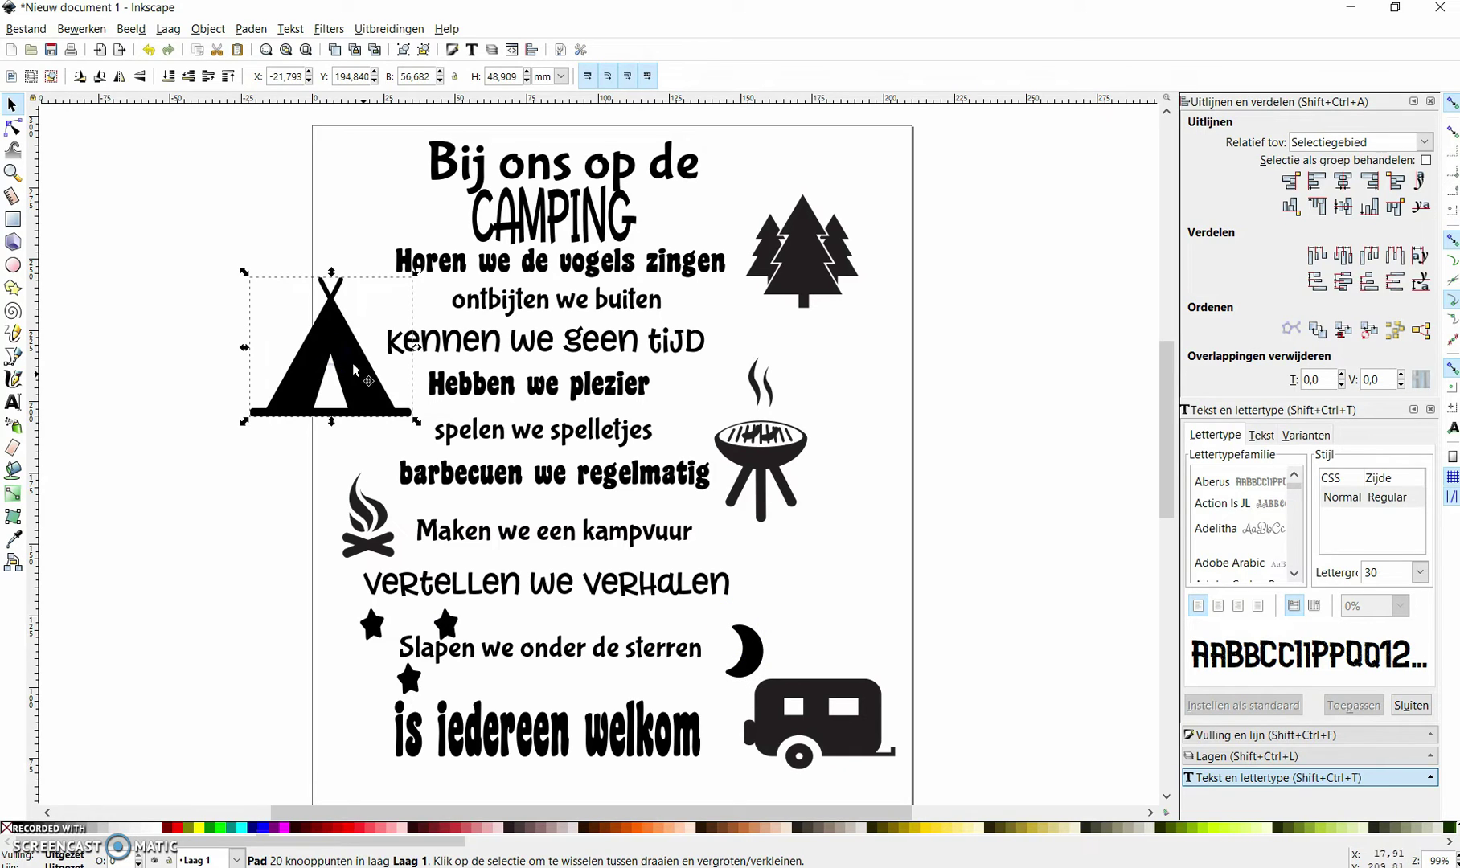
click(826, 349)
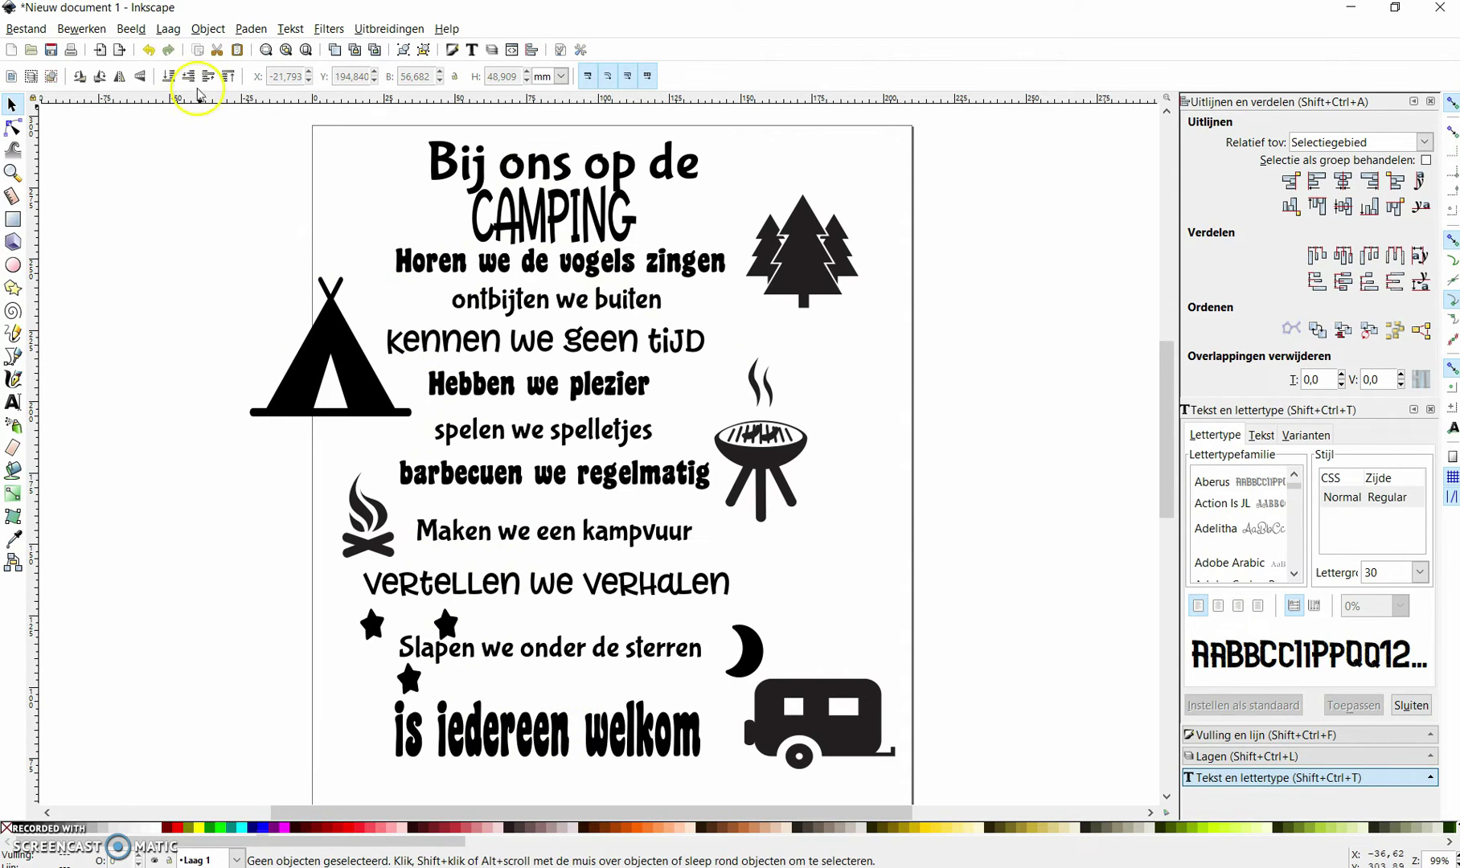
Select every text line and icon and convert them with Paden > Object naar pad
drag(189, 119, 958, 748)
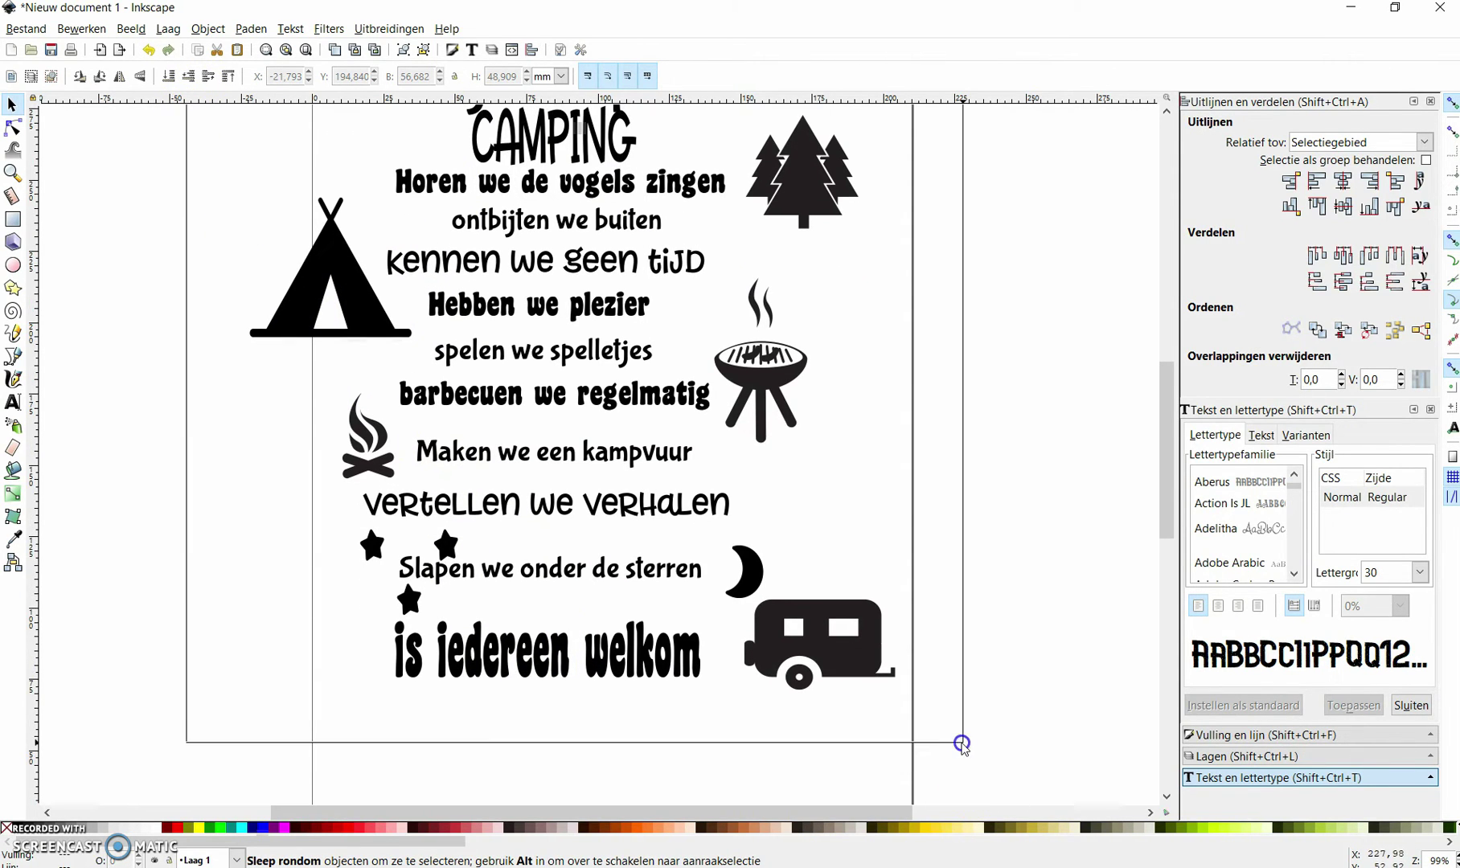
click(212, 30)
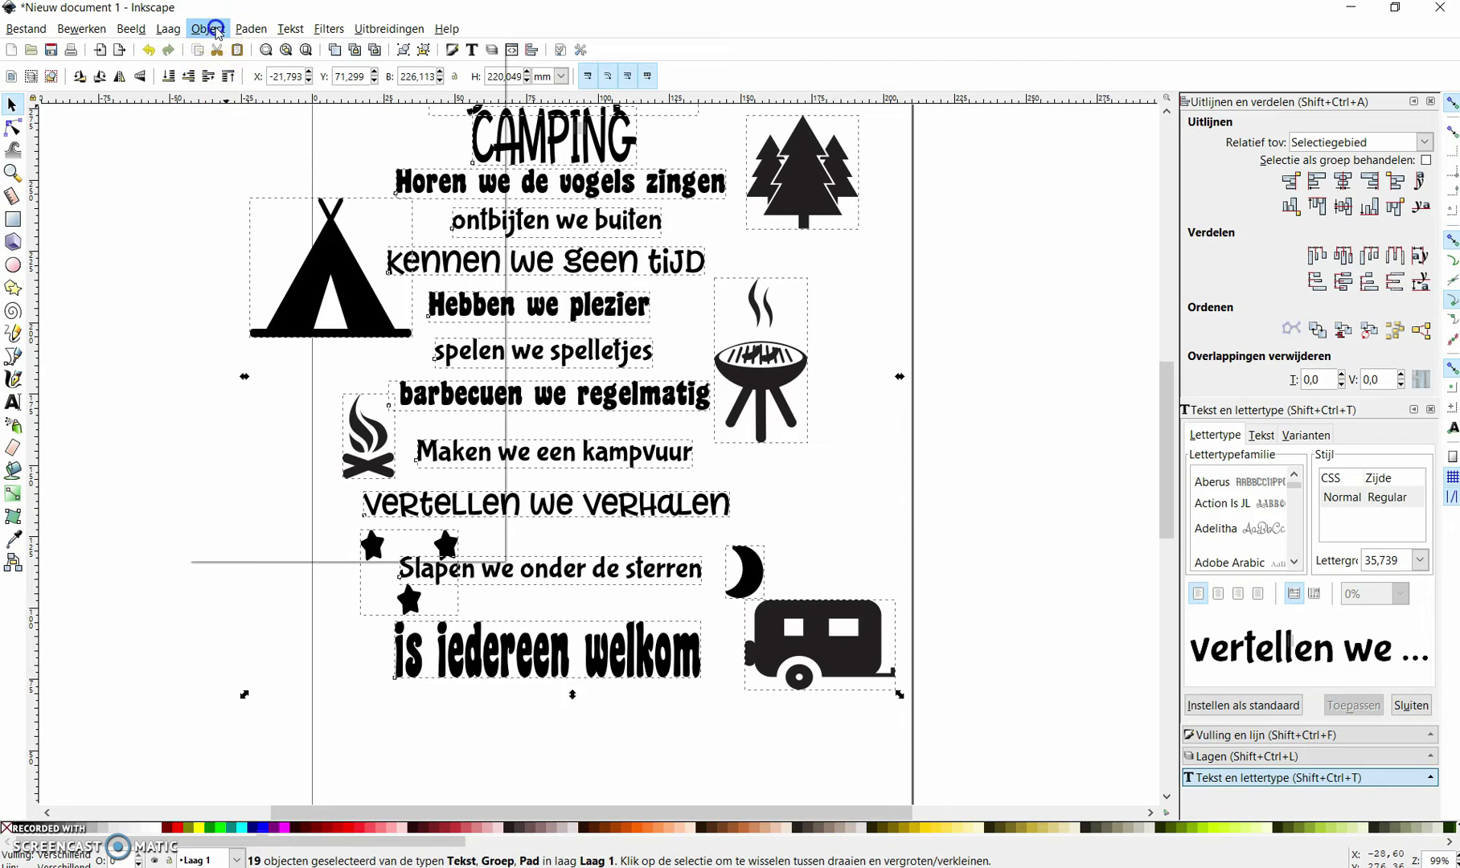
click(240, 32)
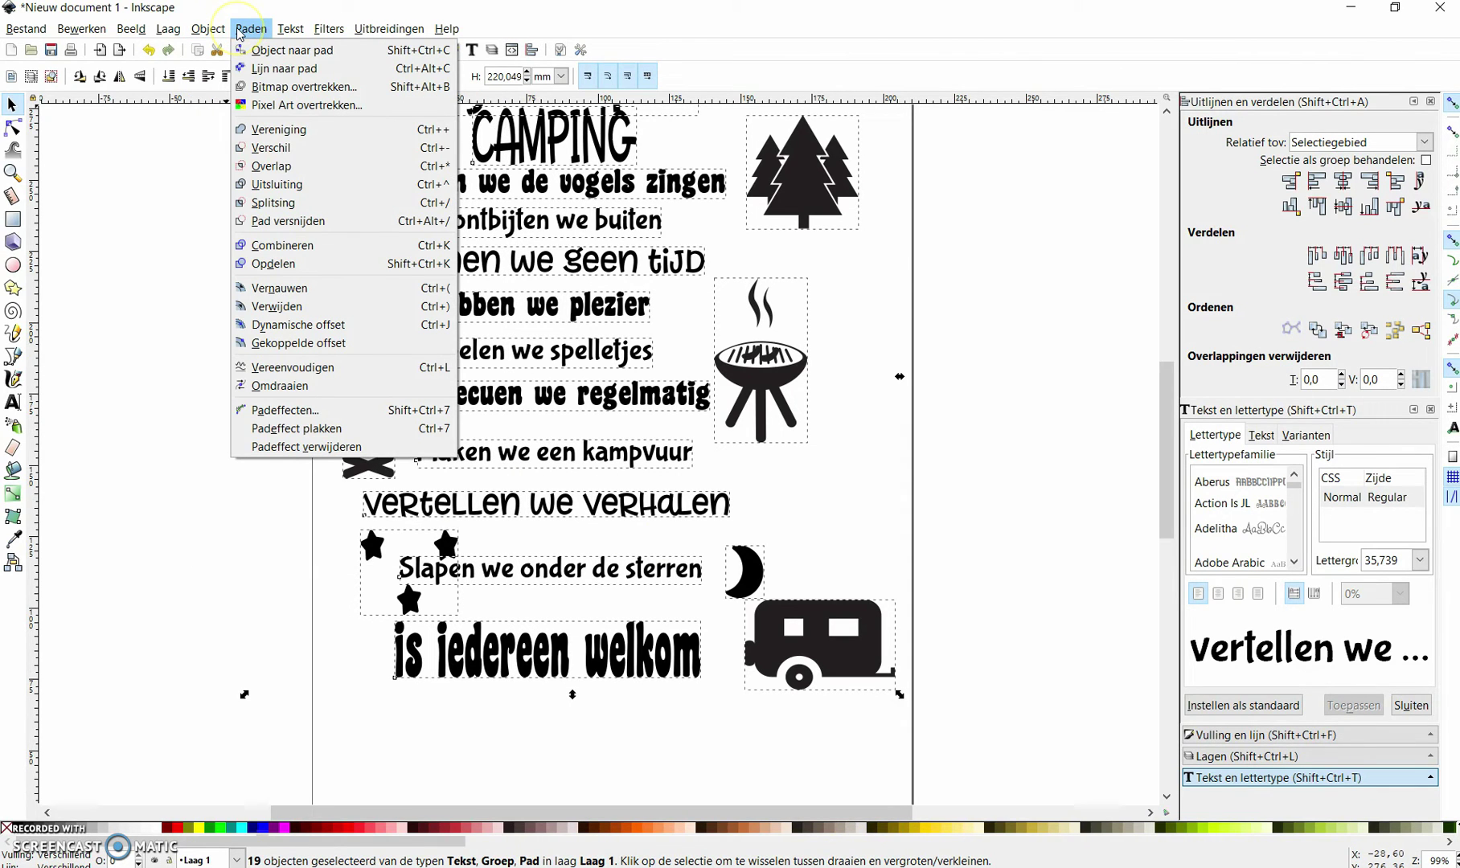
click(249, 50)
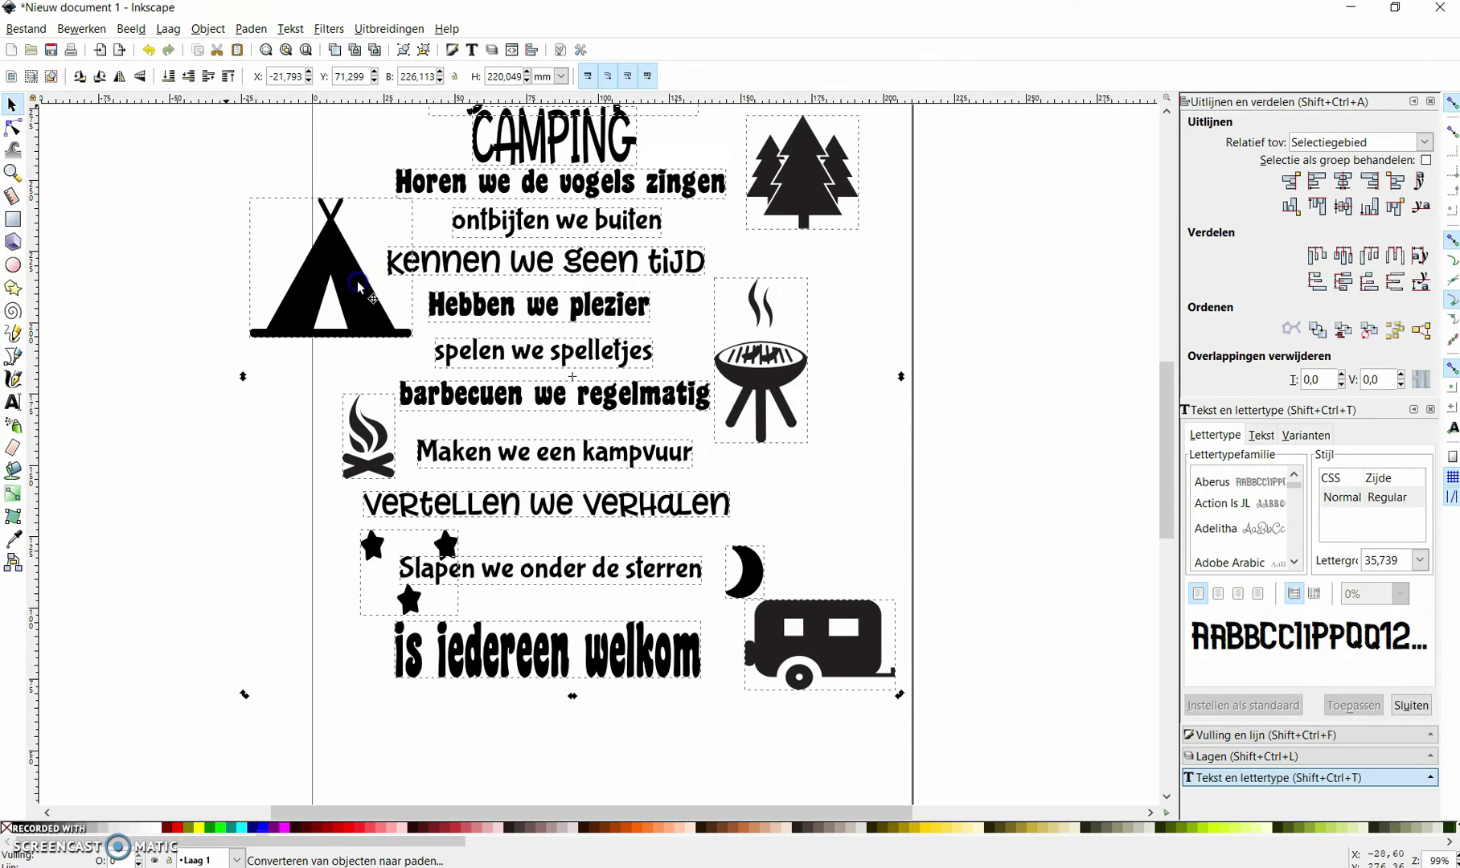
click(932, 306)
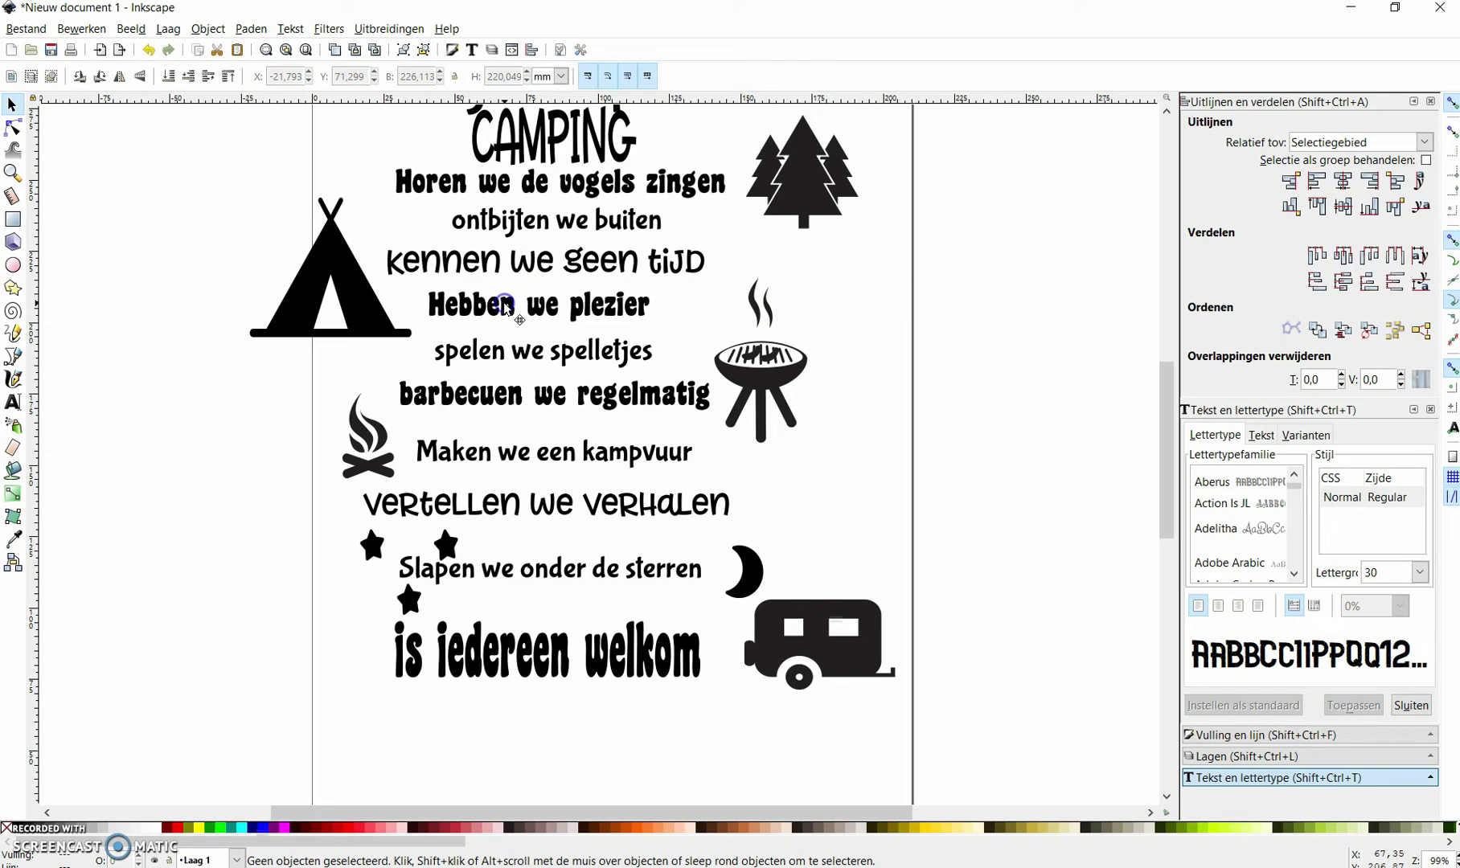
Check that individual letters of 'Hebben' are now separate path shapes
ctrl+click(507, 308)
ctrl+click(480, 311)
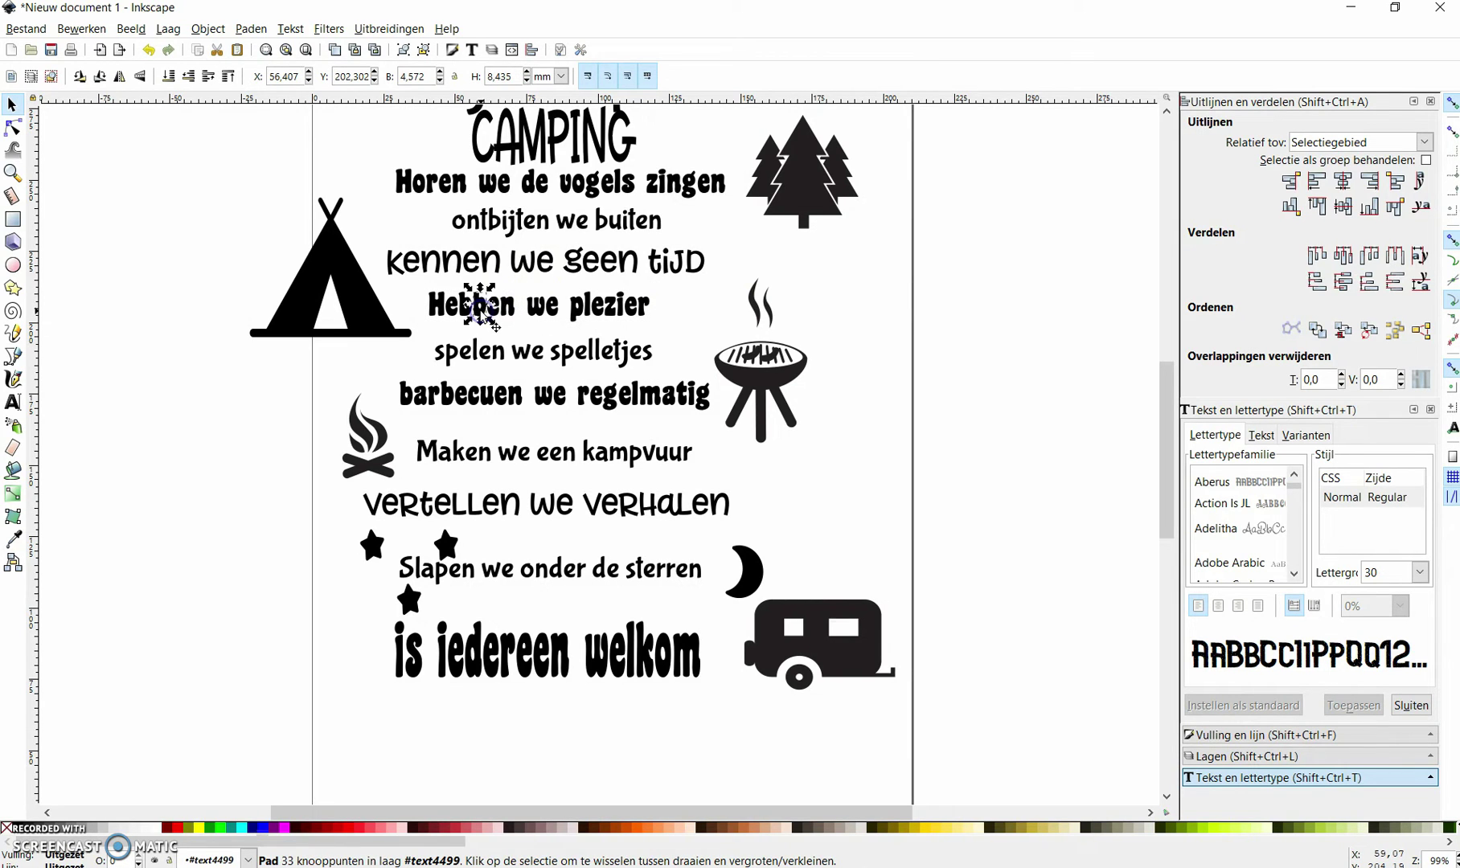
ctrl+click(435, 314)
scroll(513, 363, up, 2)
scroll(511, 362, up, 3)
scroll(516, 368, down, 1)
scroll(516, 368, down, 3)
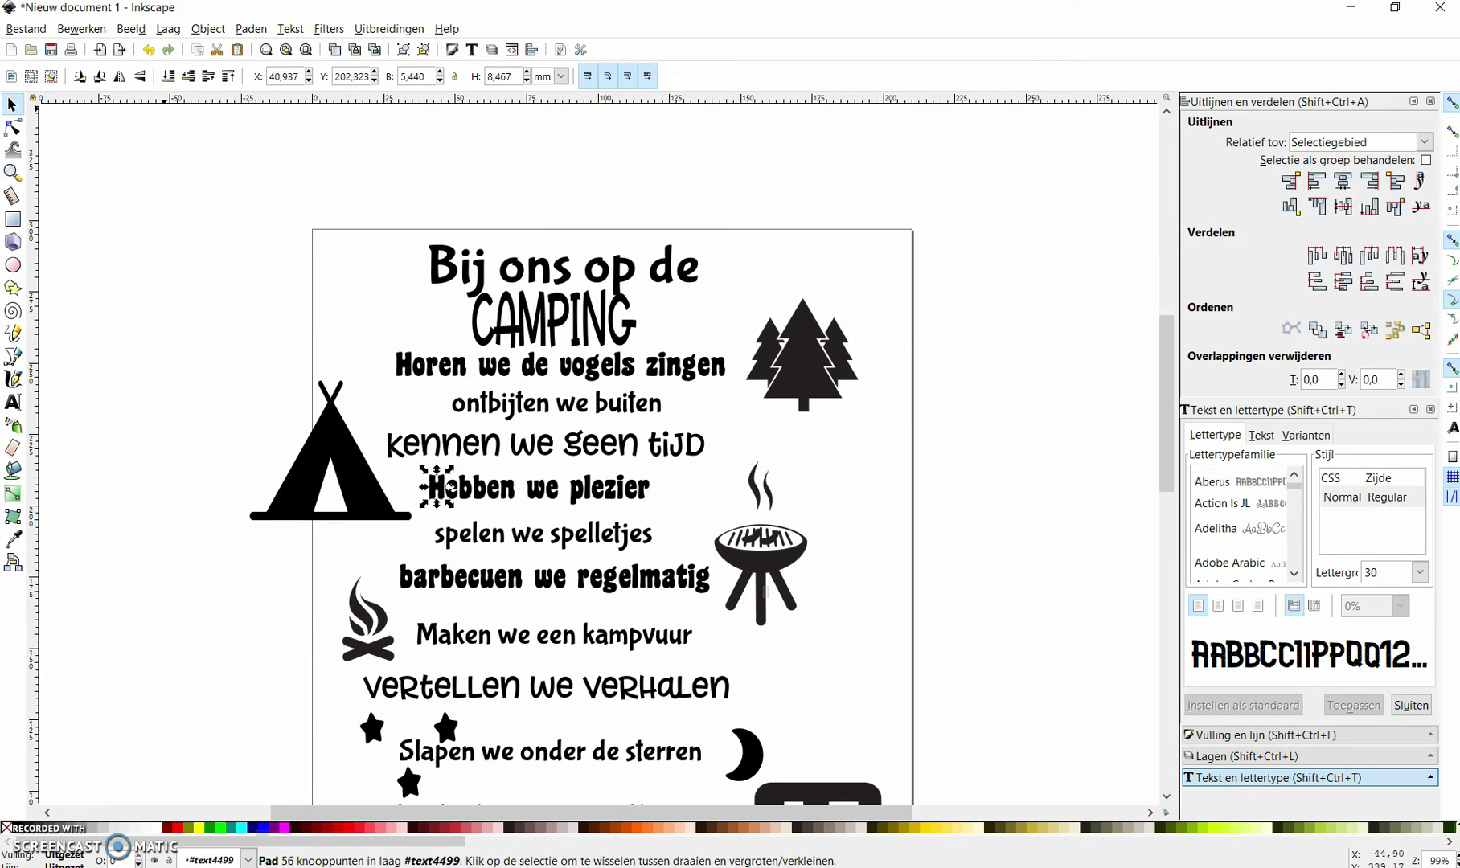
Save the poster as campingregels in Downloads' camping folder, type Gewone SVG (*.svg)
click(29, 30)
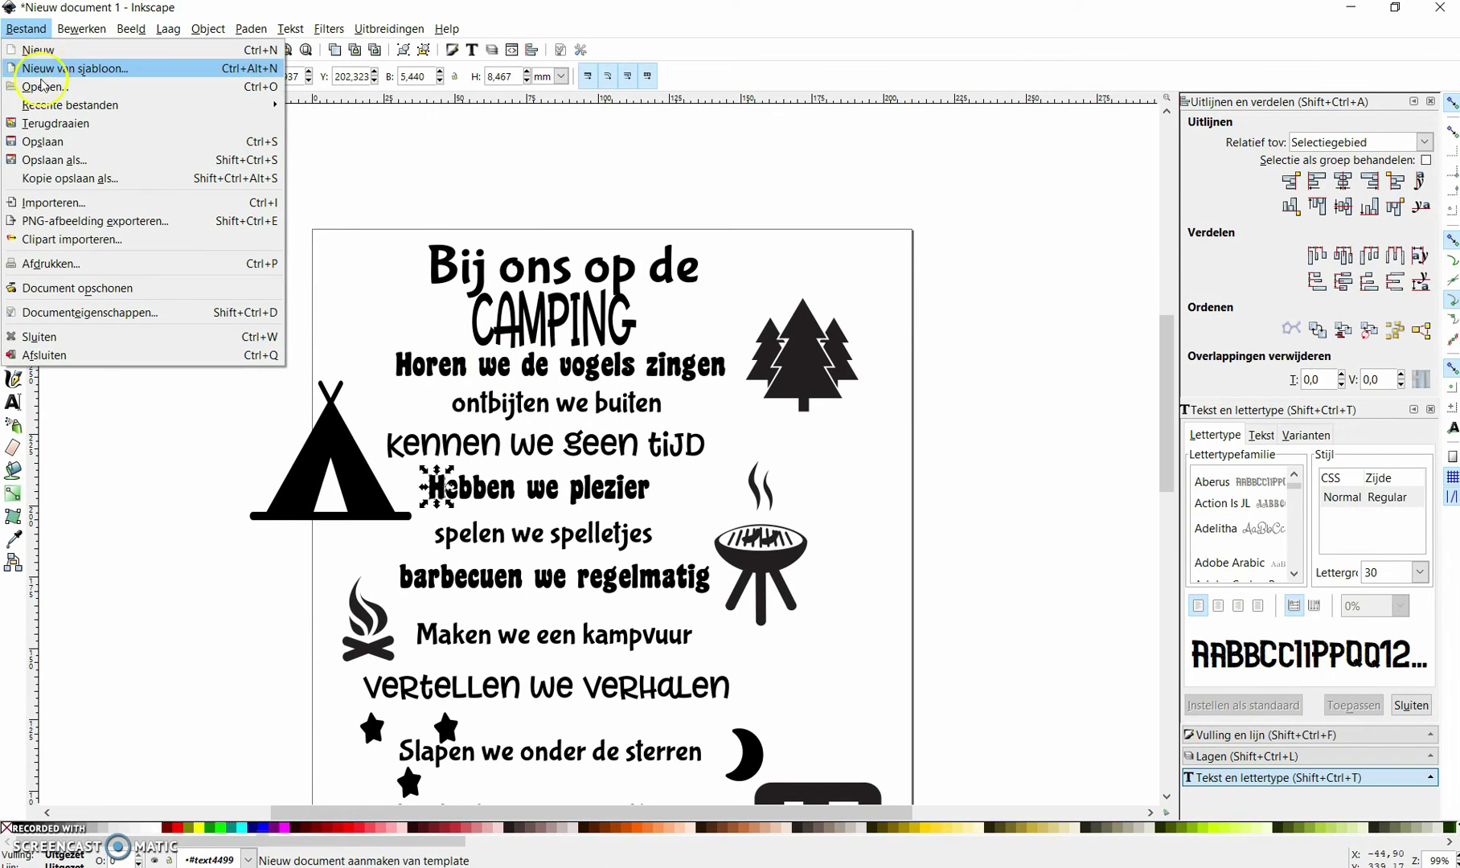
click(46, 160)
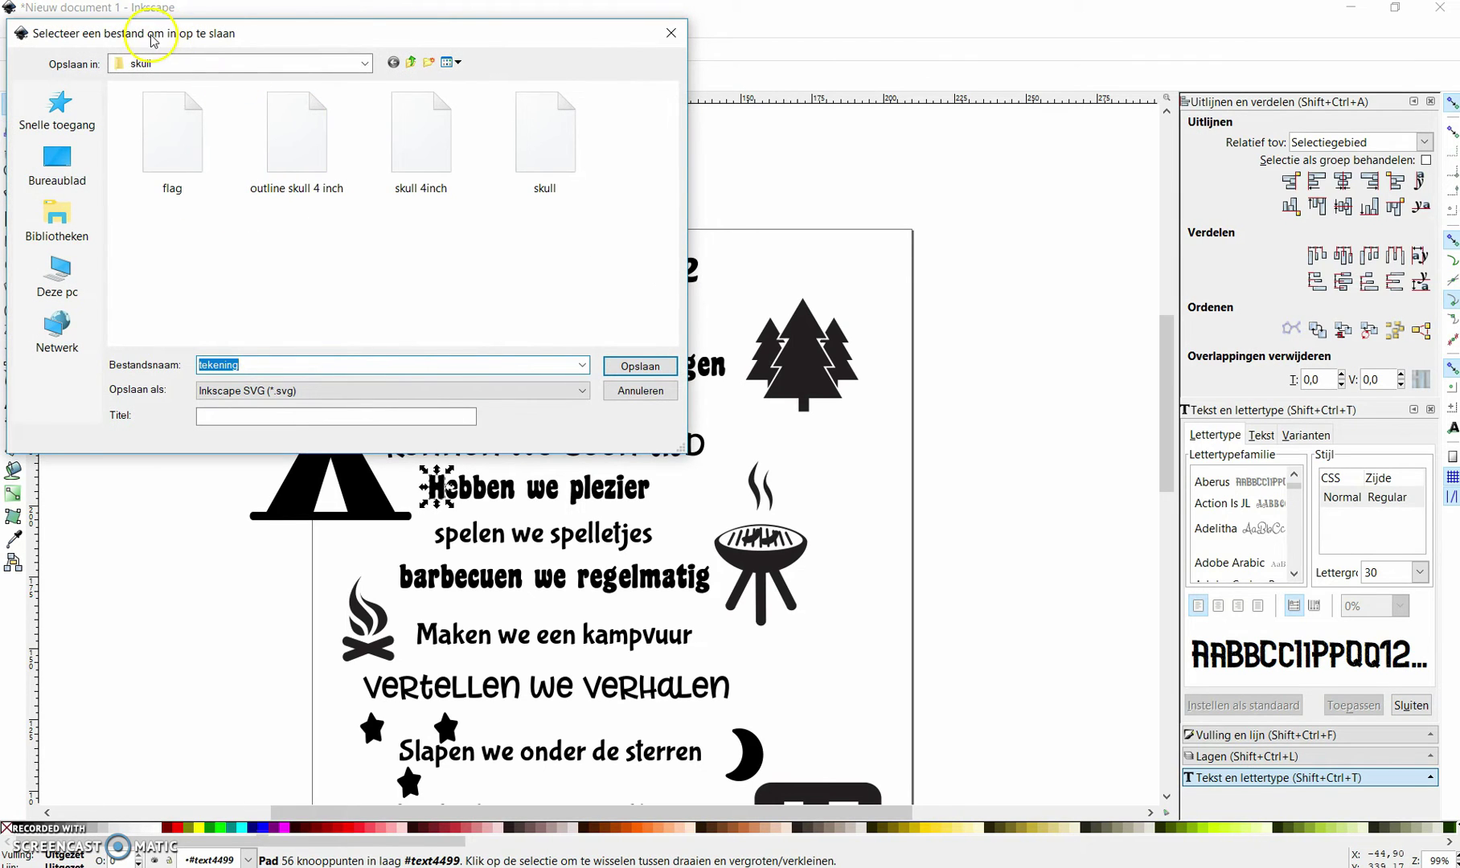
click(303, 65)
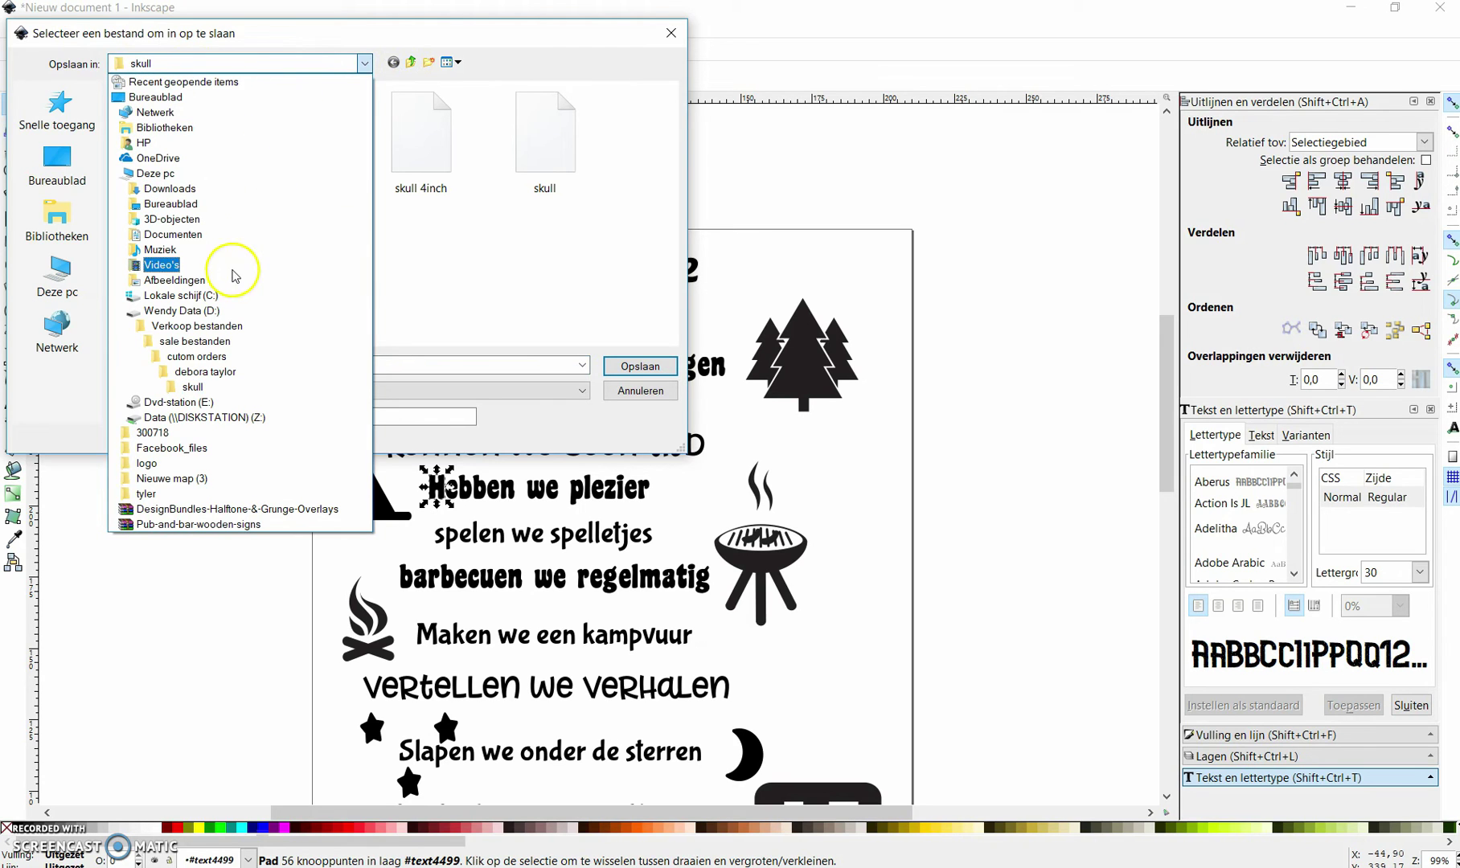
click(222, 312)
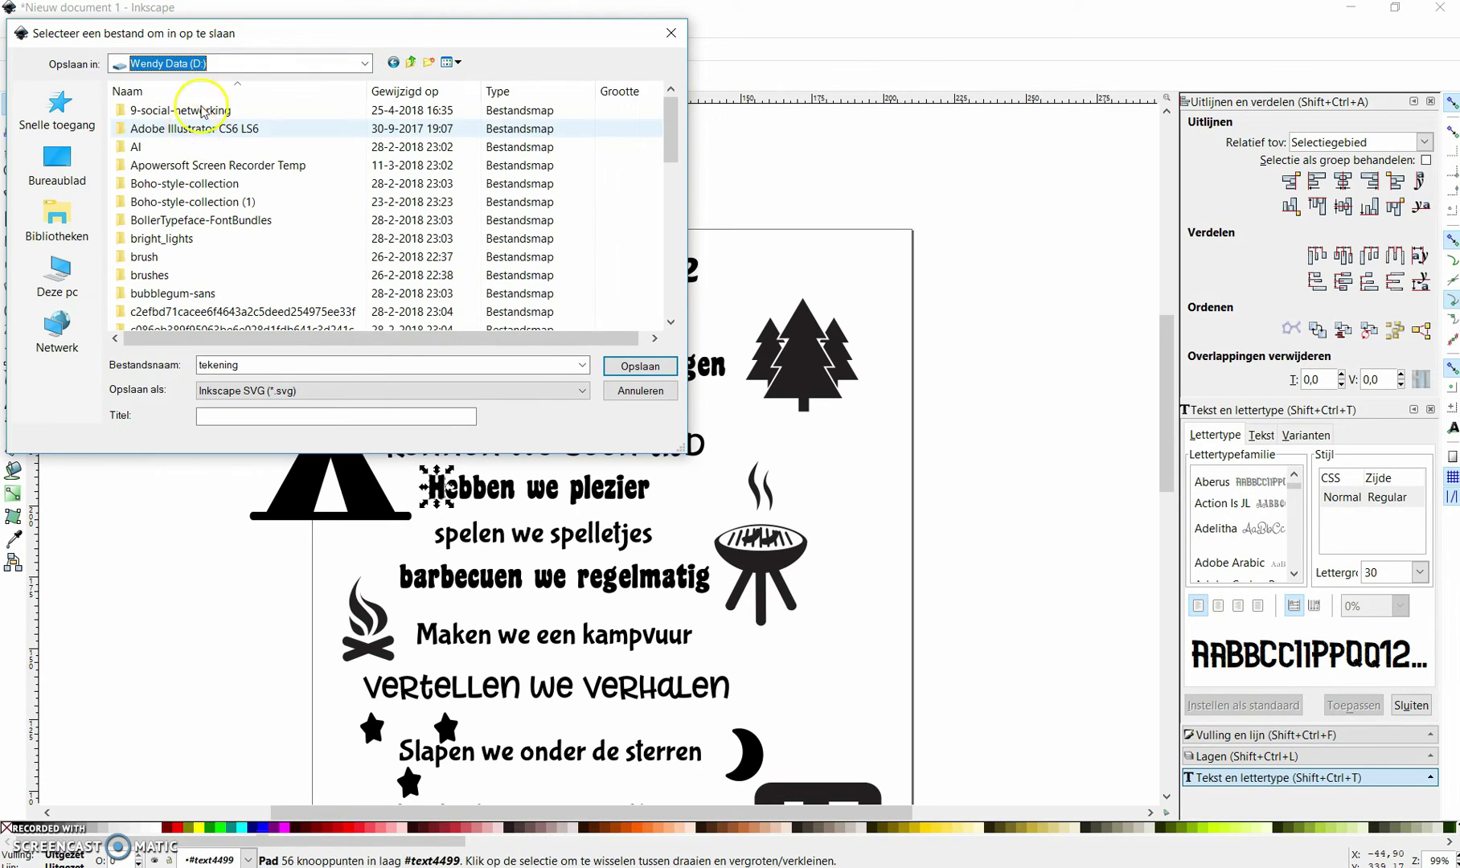
click(368, 64)
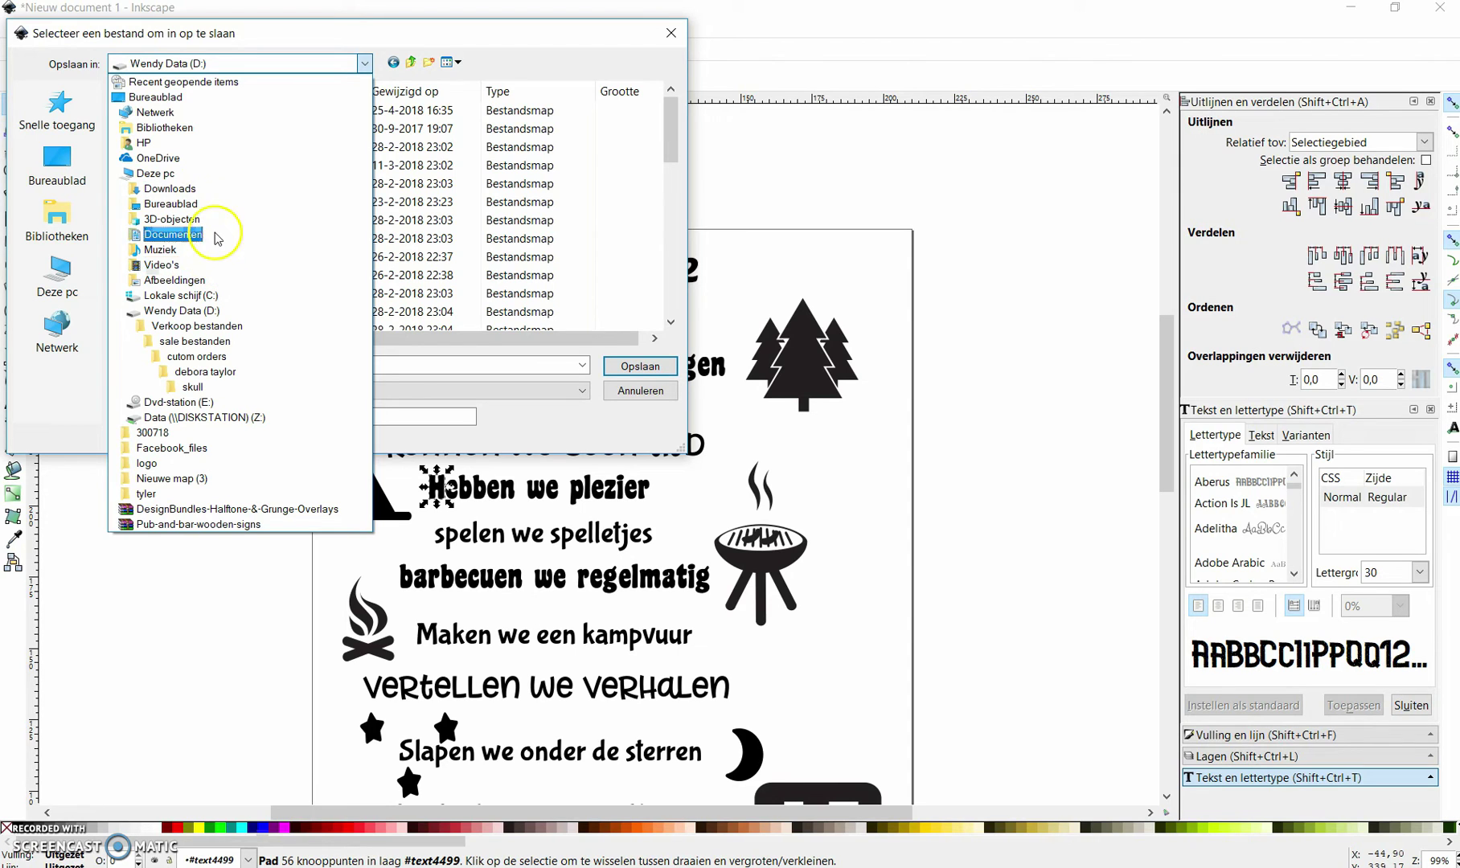
click(191, 188)
double_click(491, 185)
double_click(283, 362)
text(campingregels)
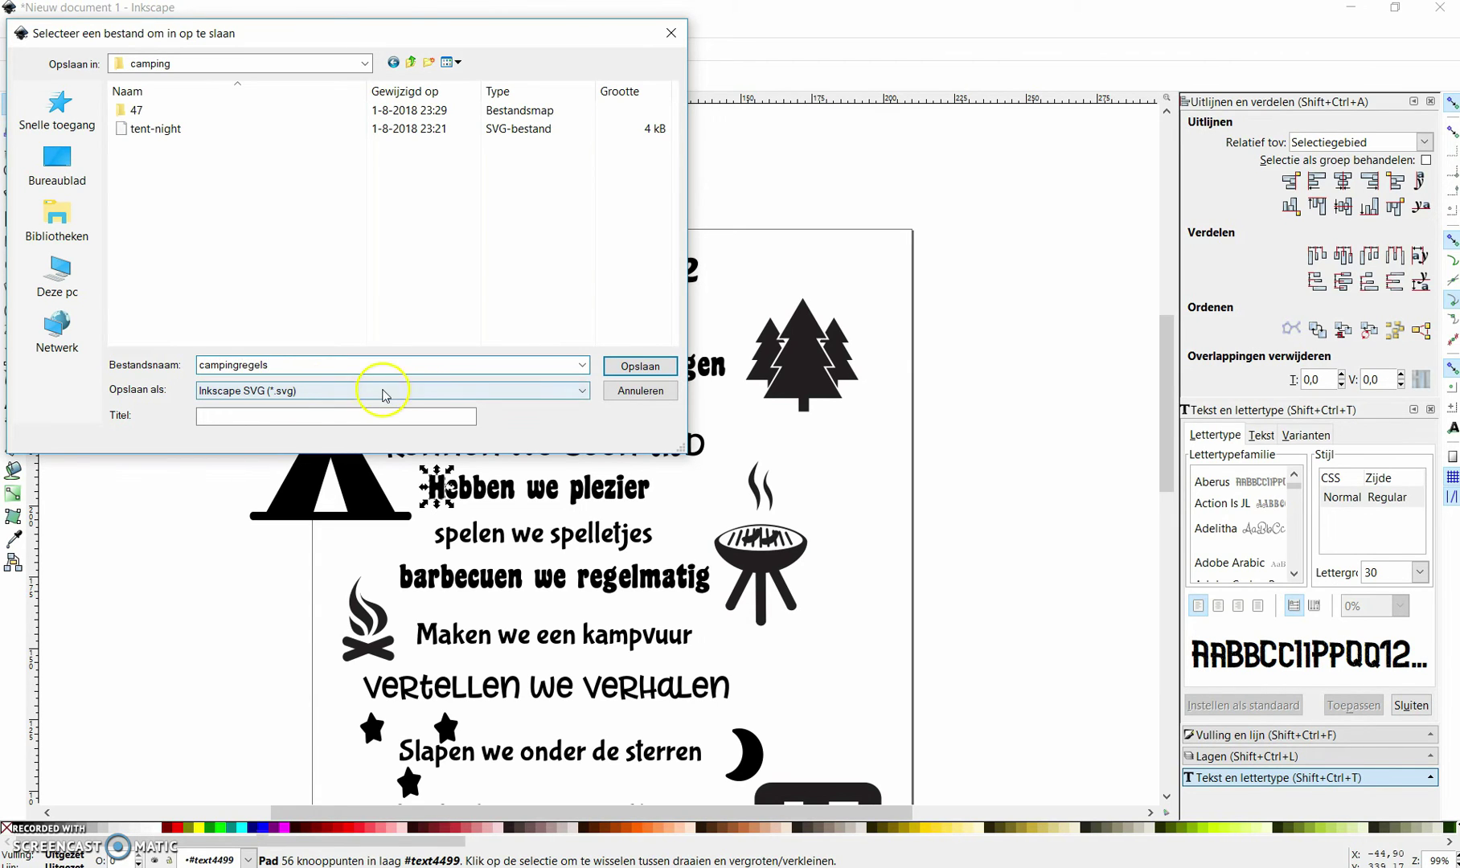
click(415, 390)
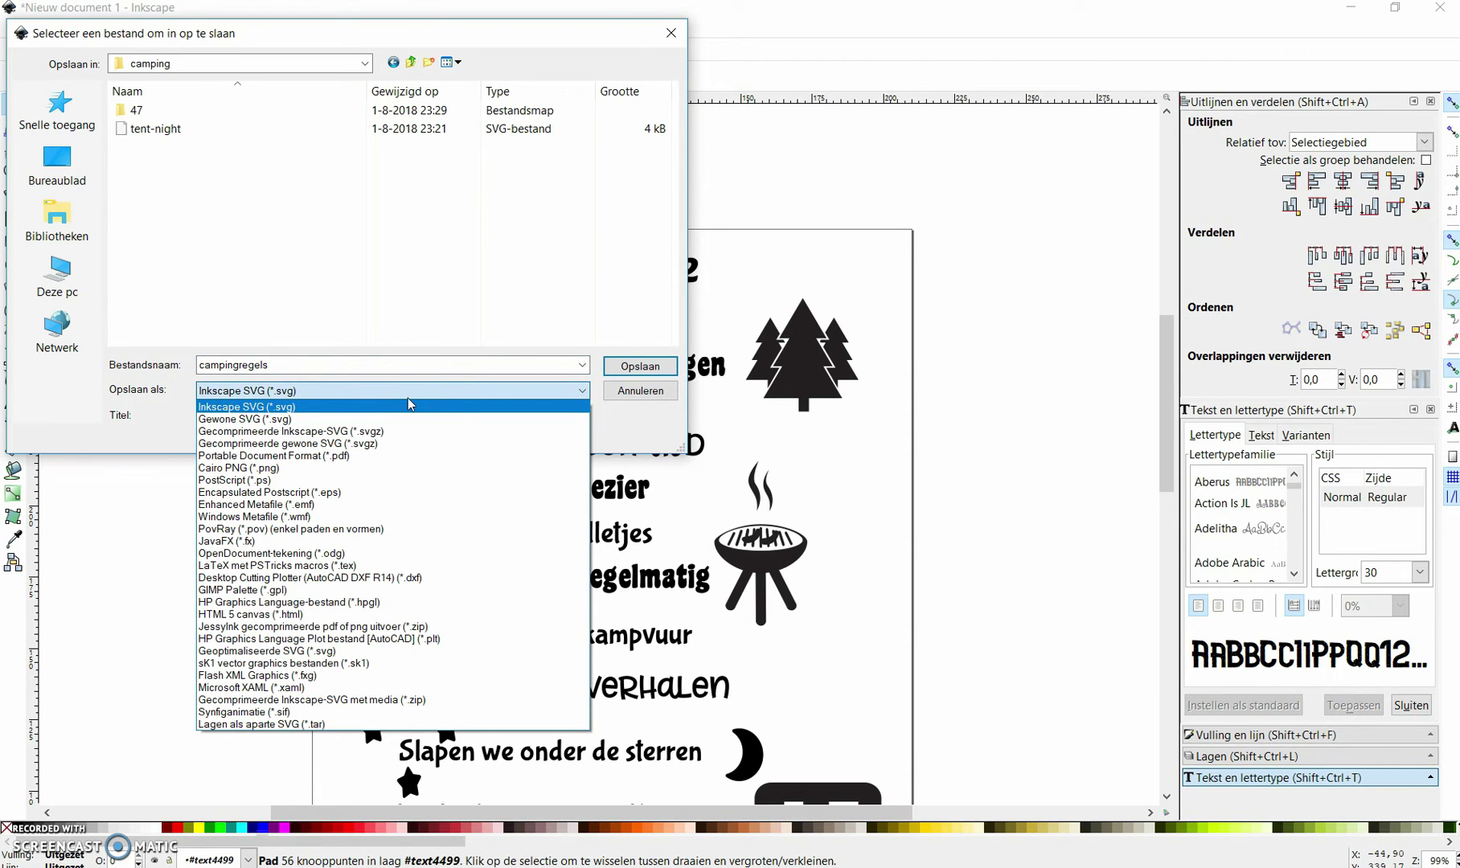
click(351, 418)
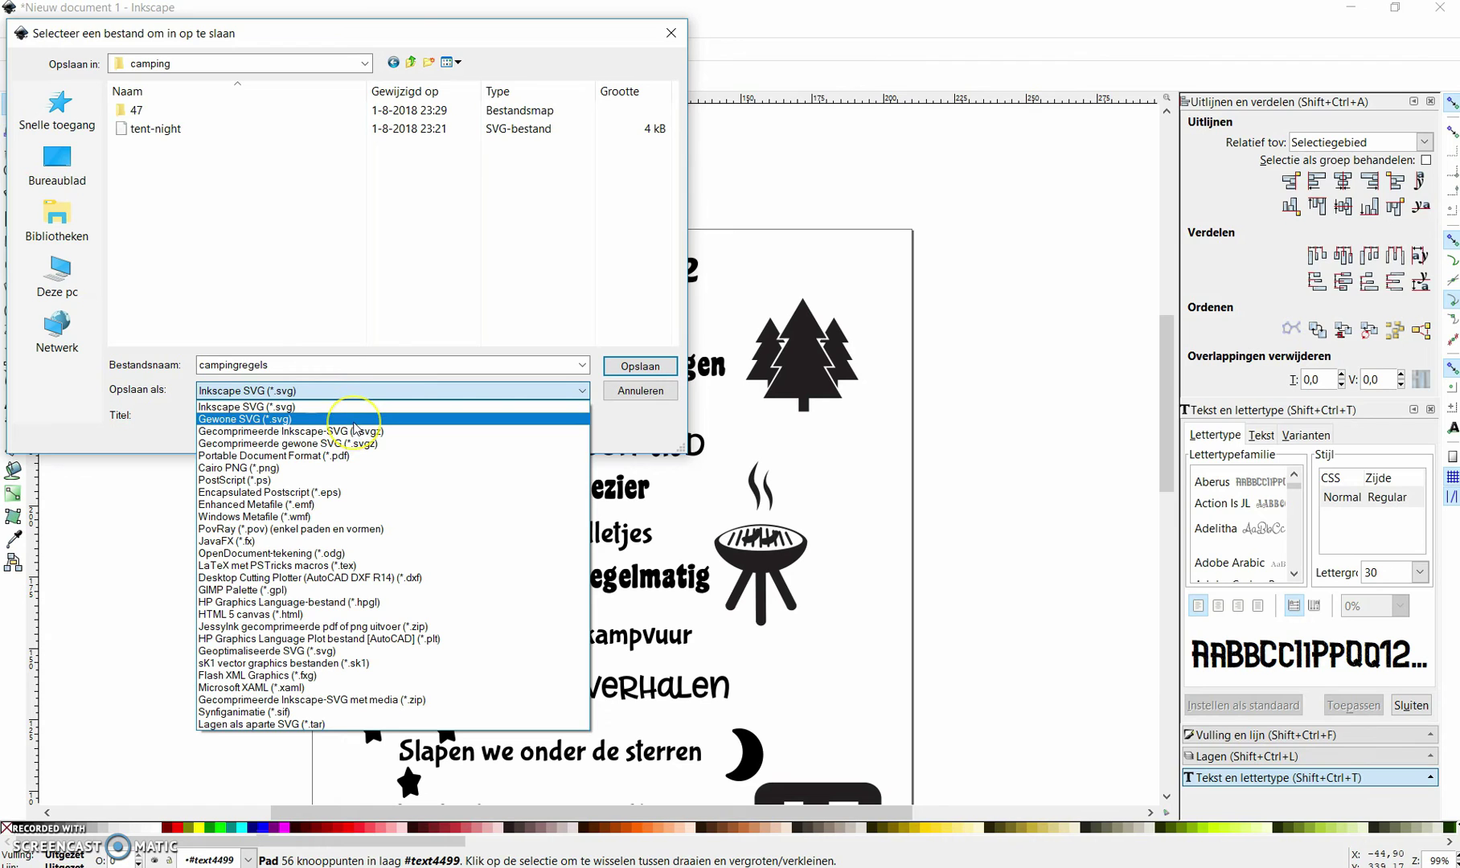
click(640, 366)
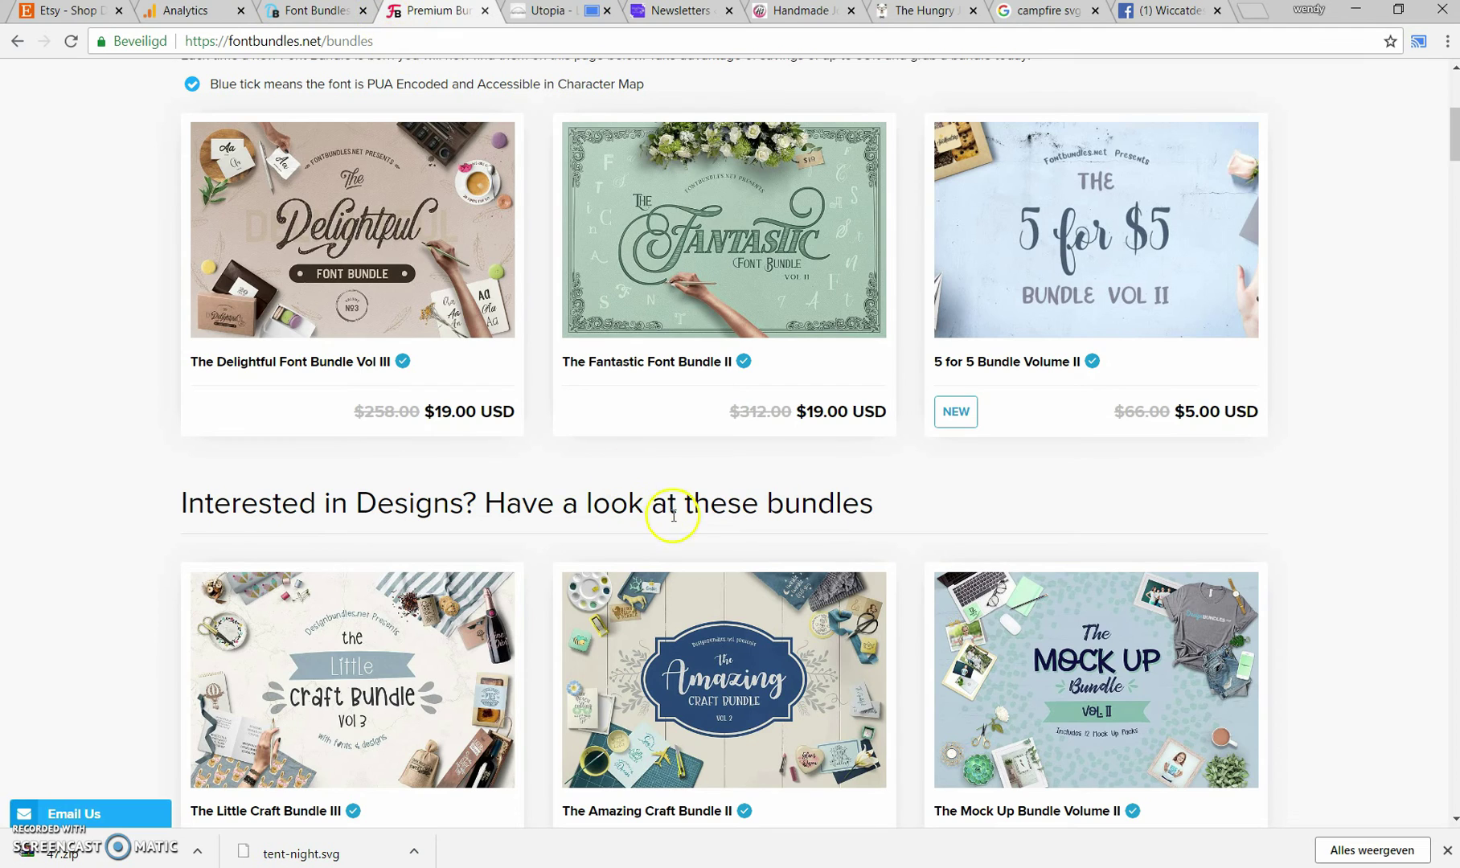
scroll(674, 516, up, 6)
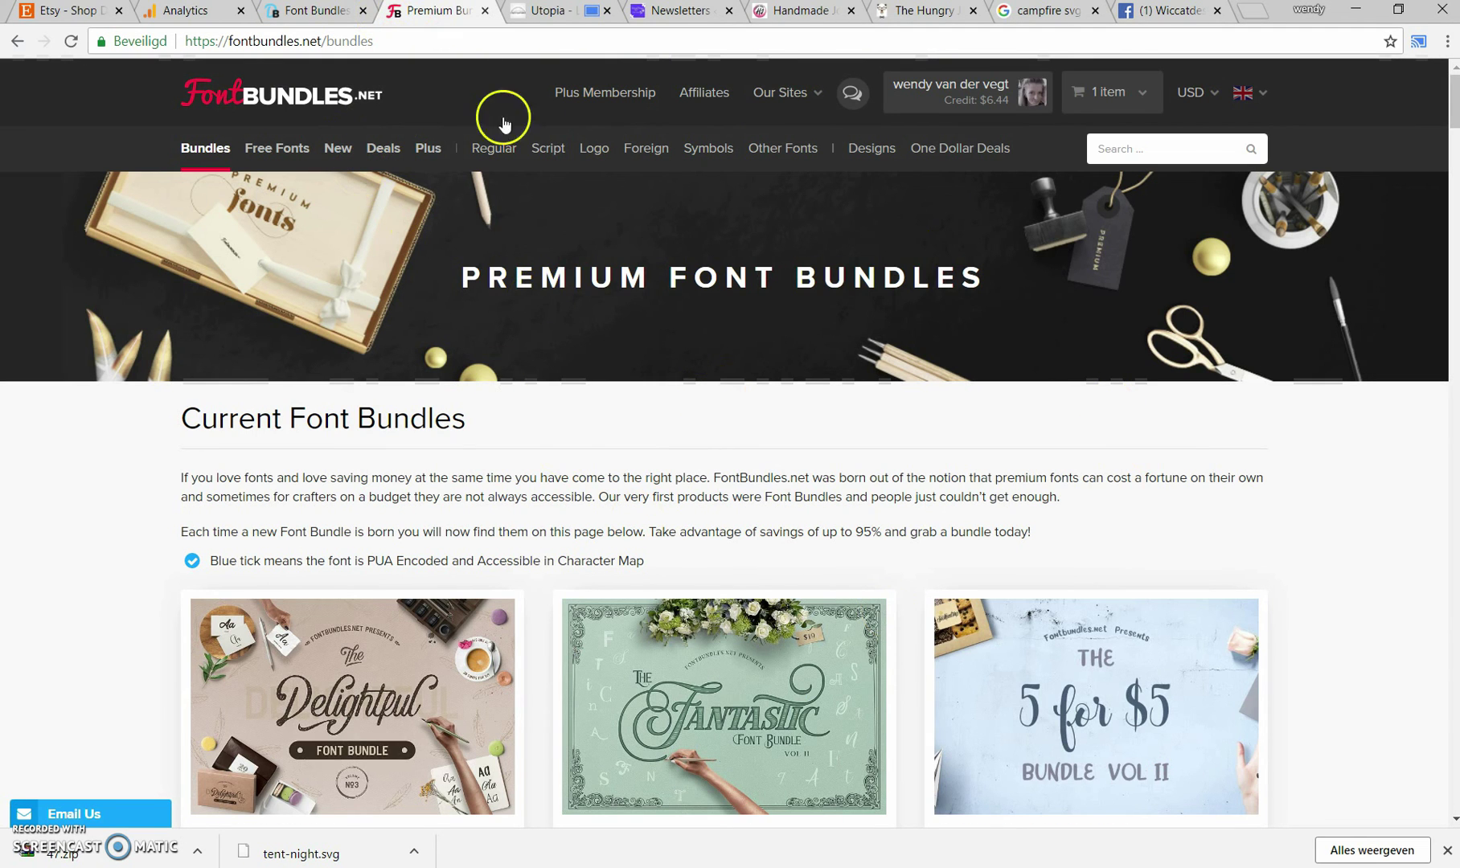
click(278, 151)
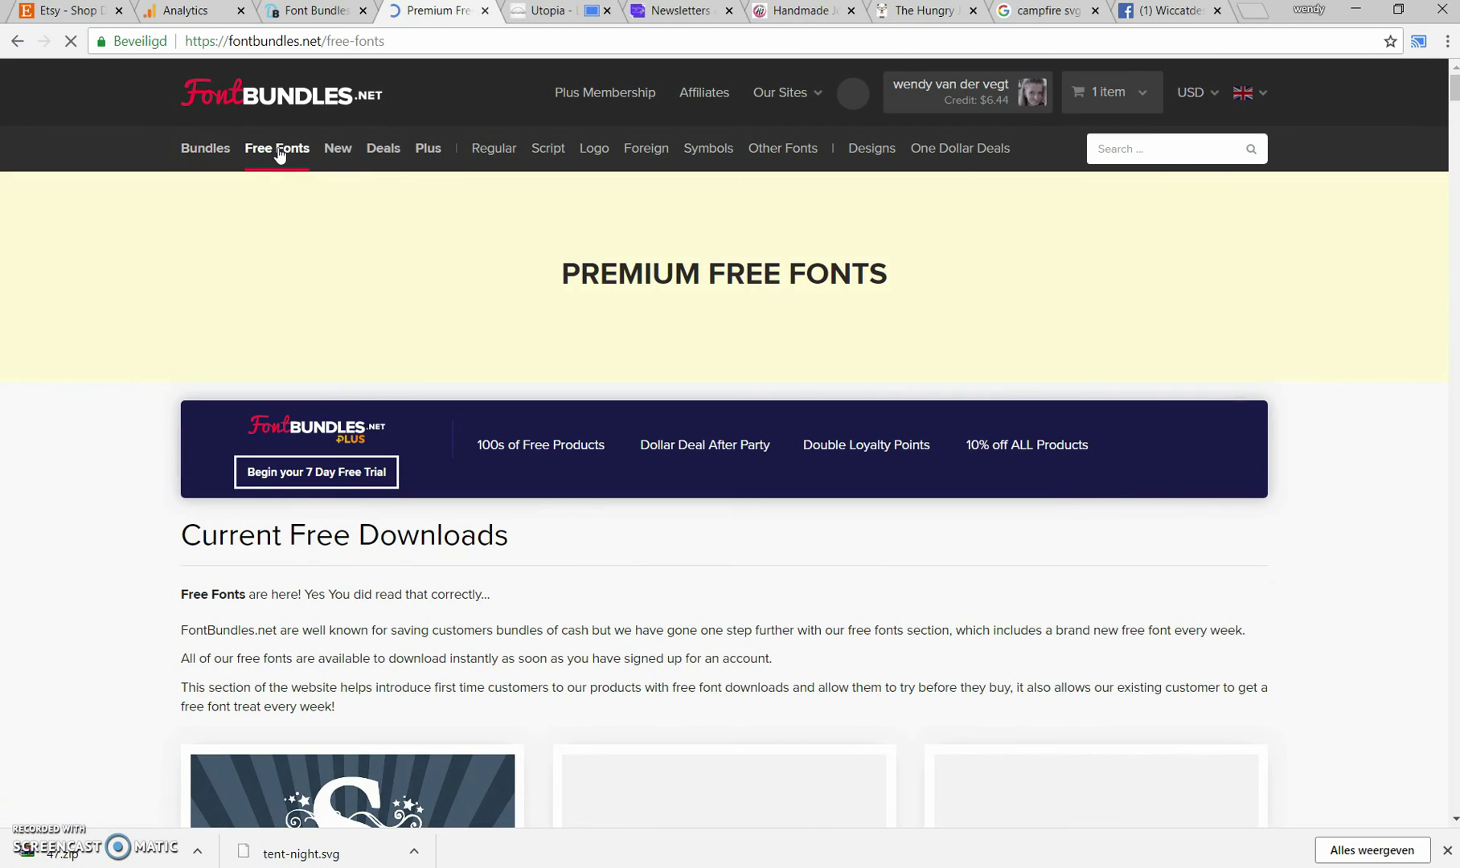
click(401, 291)
scroll(401, 291, down, 4)
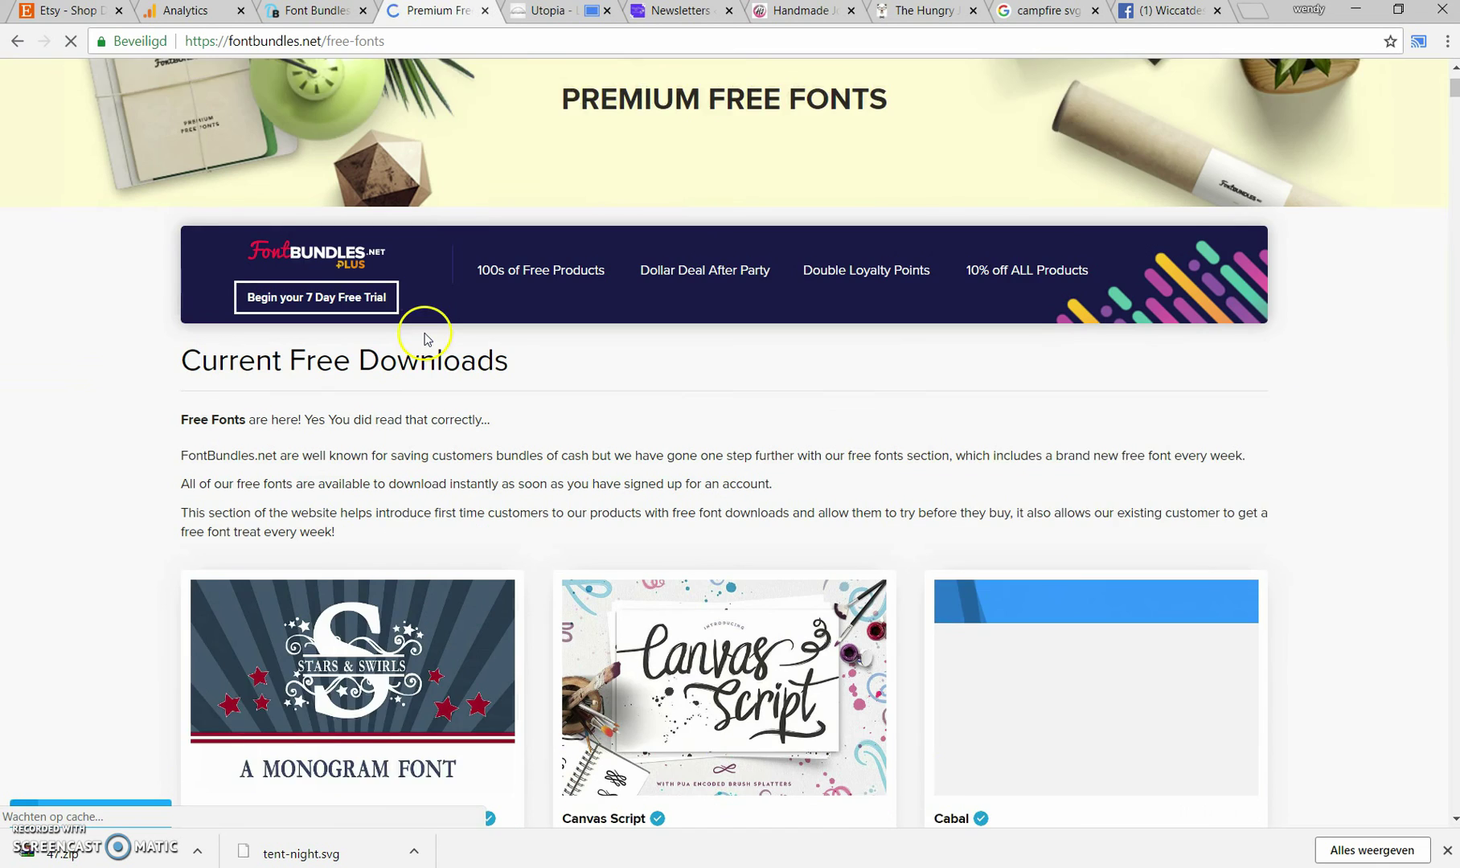
scroll(348, 514, down, 2)
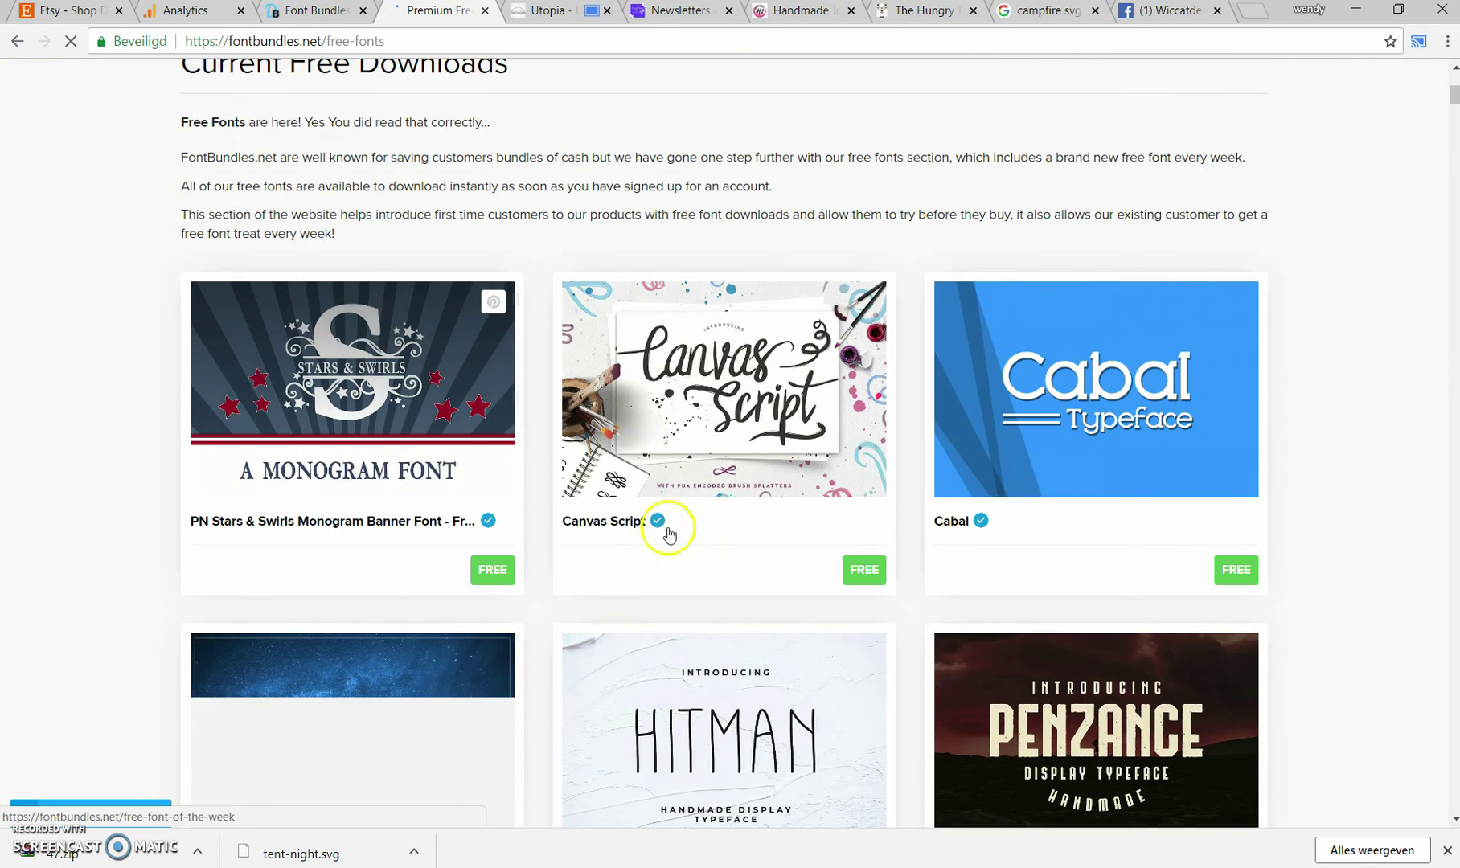
scroll(428, 418, up, 5)
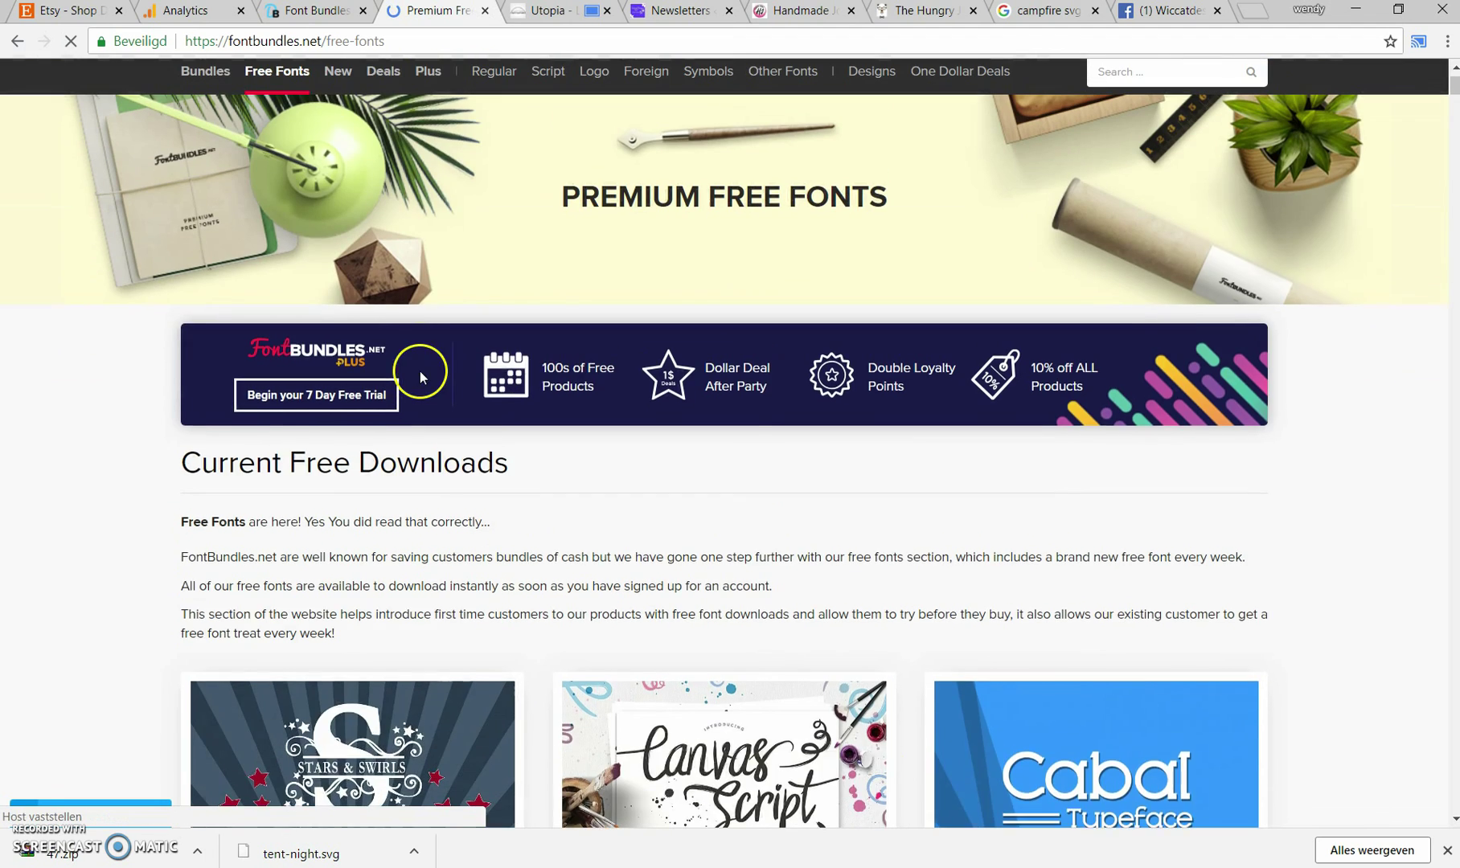
scroll(417, 369, up, 1)
click(207, 153)
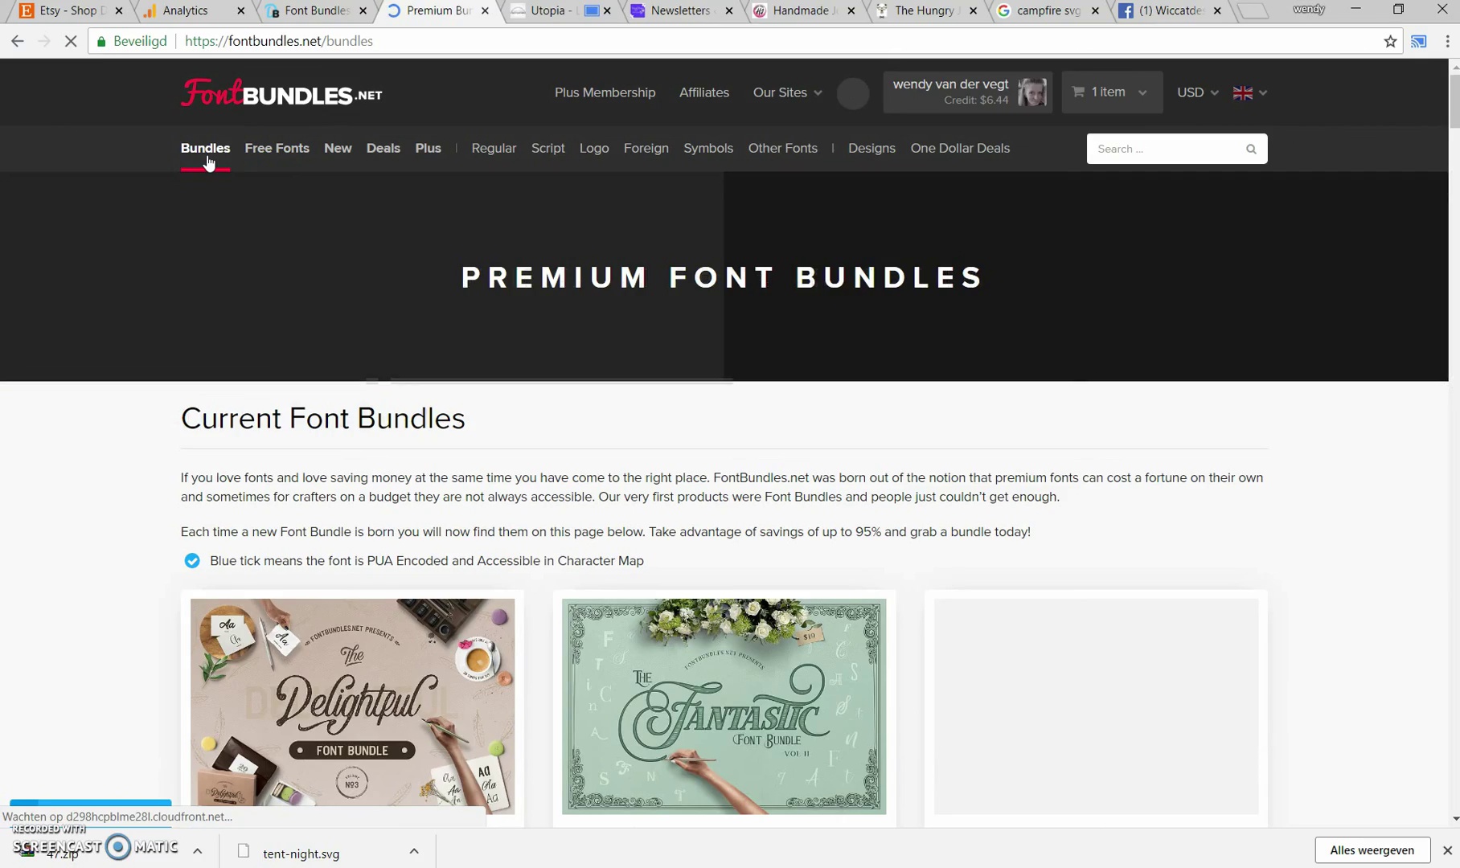
scroll(434, 543, down, 2)
scroll(434, 545, down, 2)
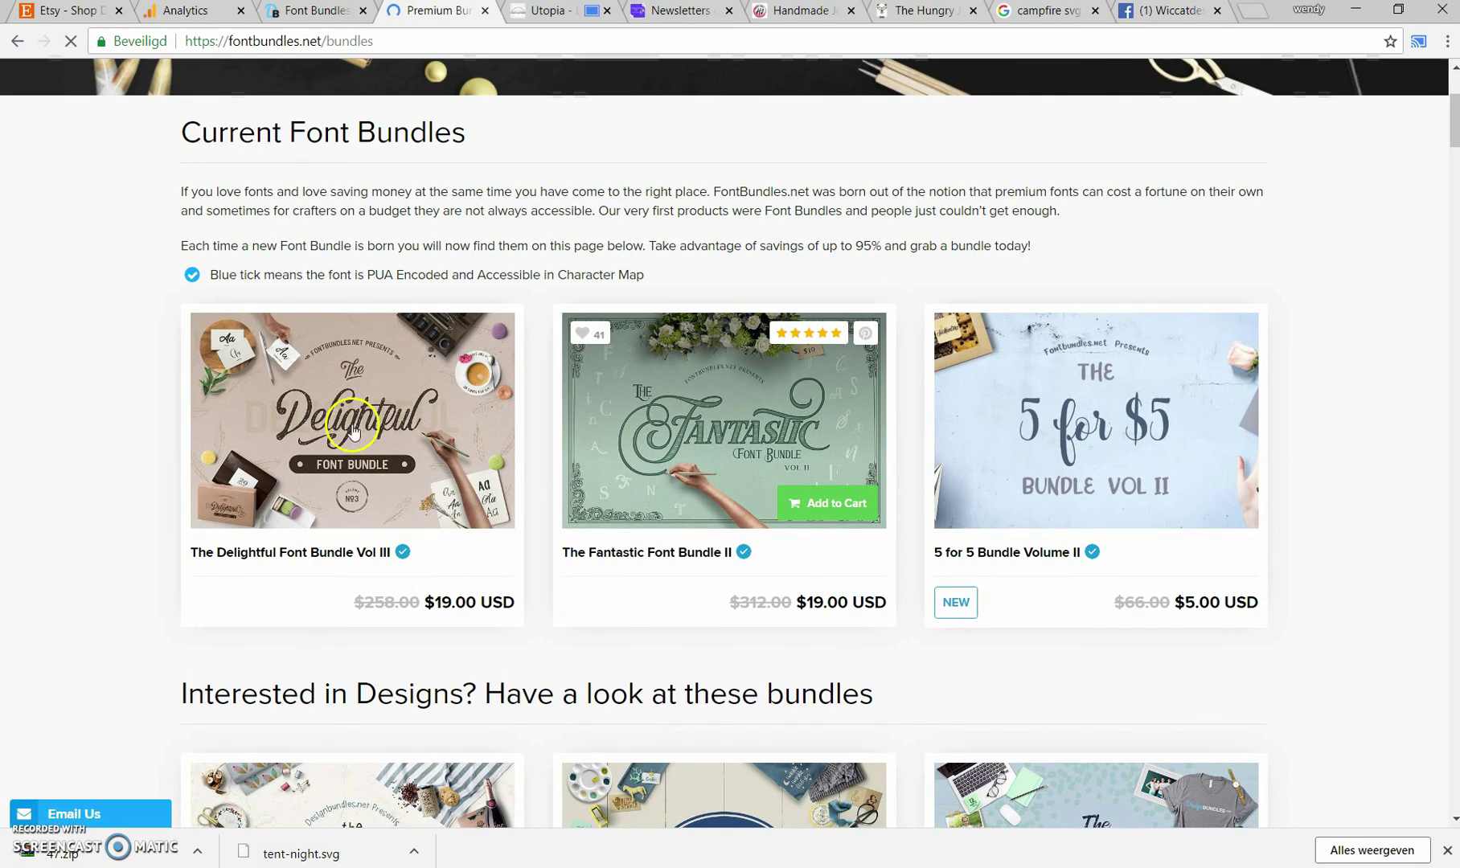
Open the 5 for 5 Bundle Volume II page and browse its fonts, like Monogramia and Brilliantly
click(1096, 459)
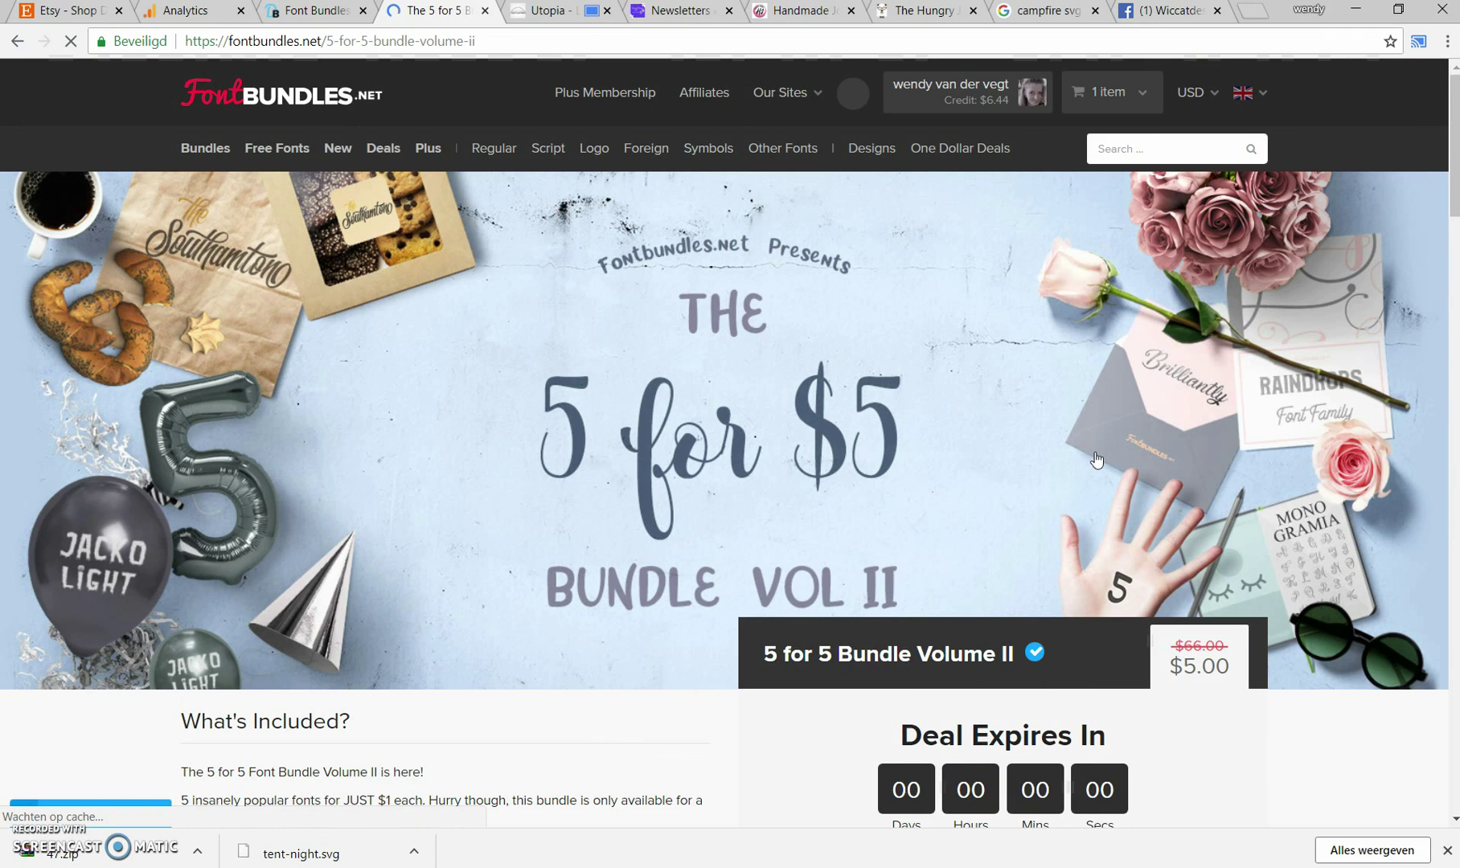
scroll(881, 441, down, 3)
scroll(863, 449, down, 6)
scroll(862, 456, down, 5)
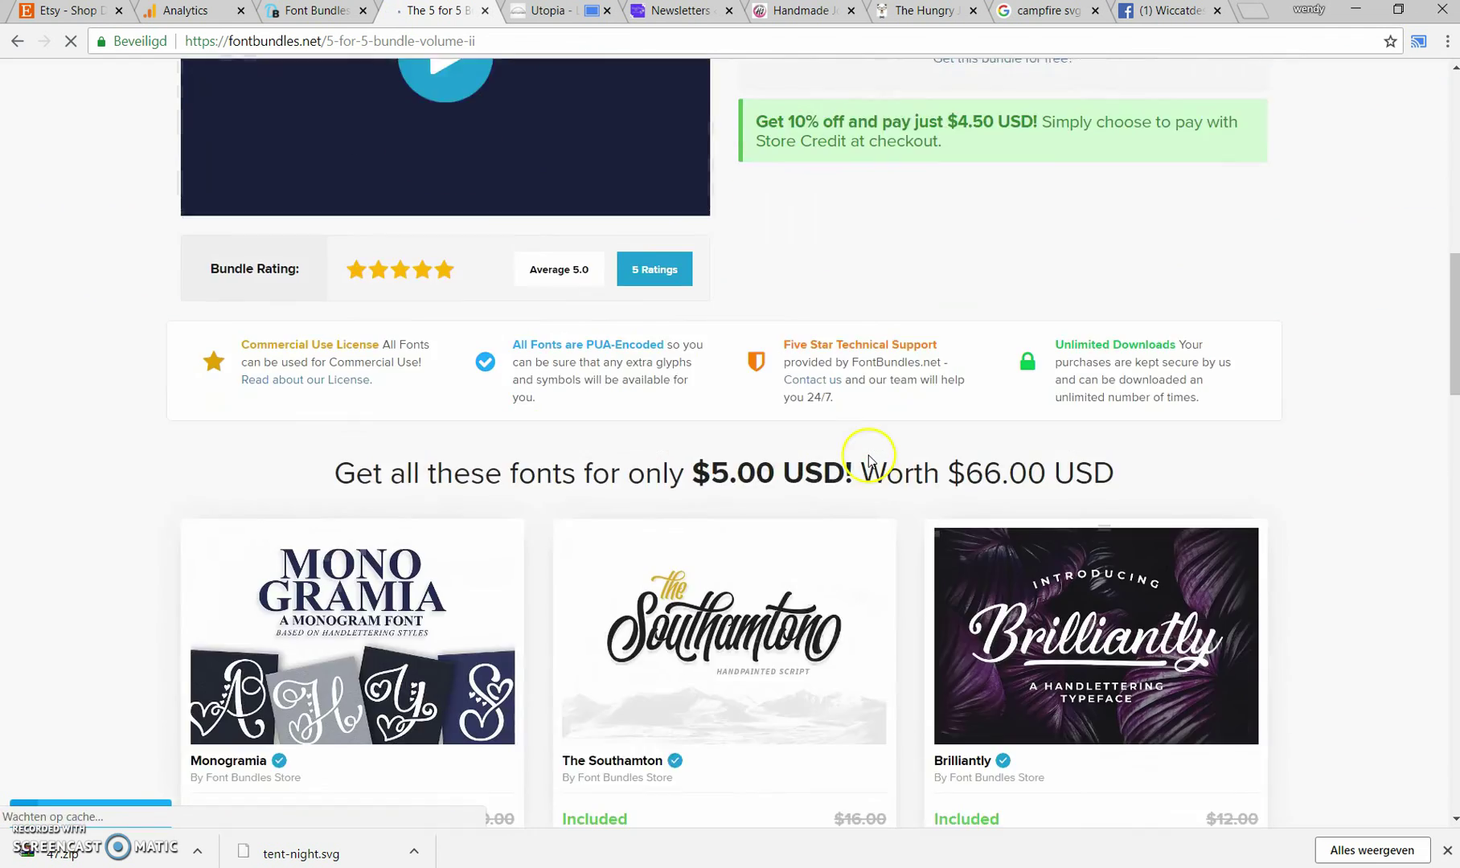
scroll(865, 453, down, 3)
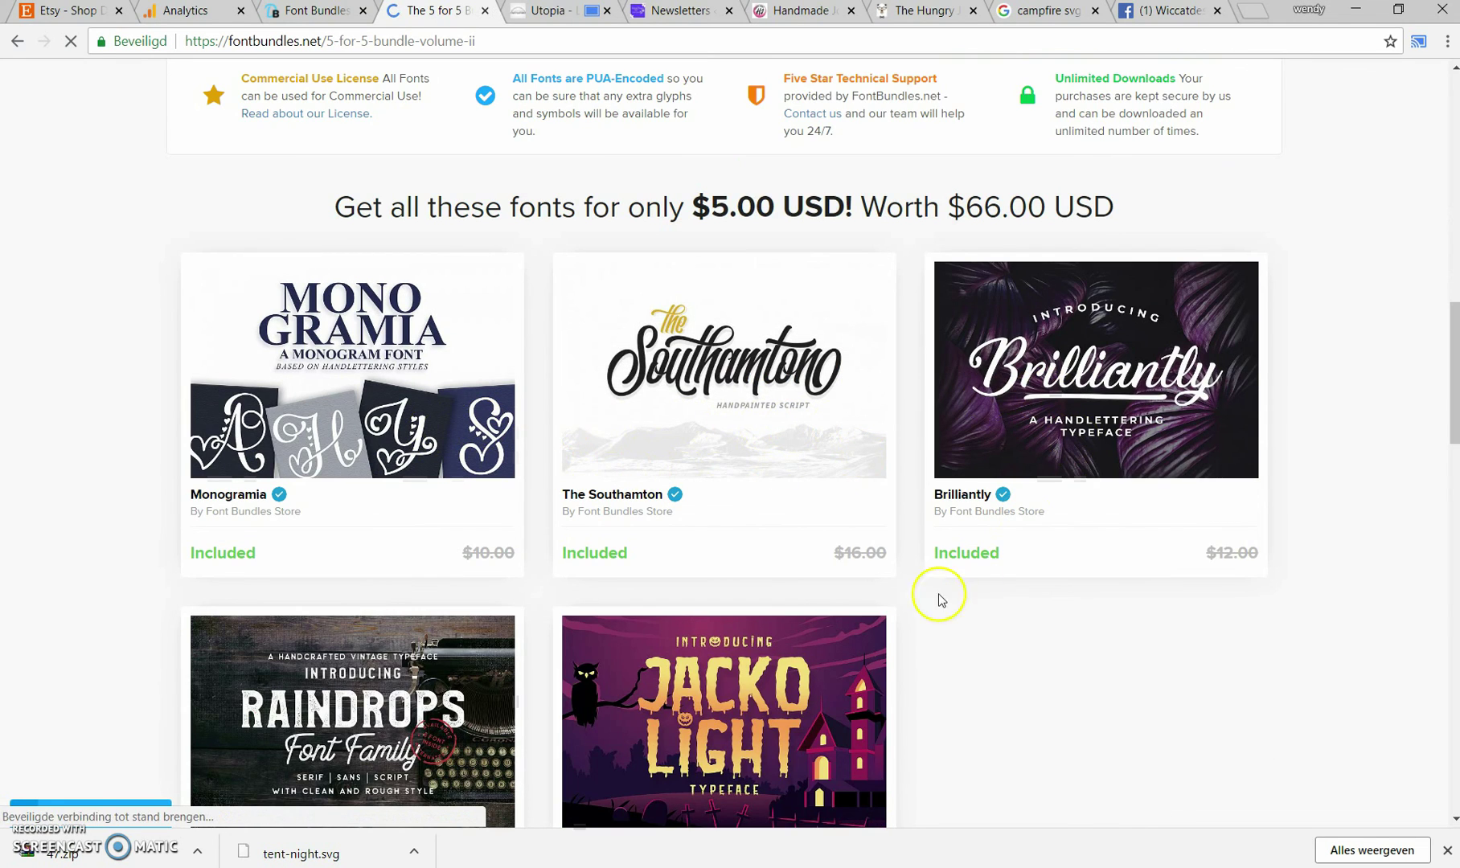
scroll(357, 659, down, 1)
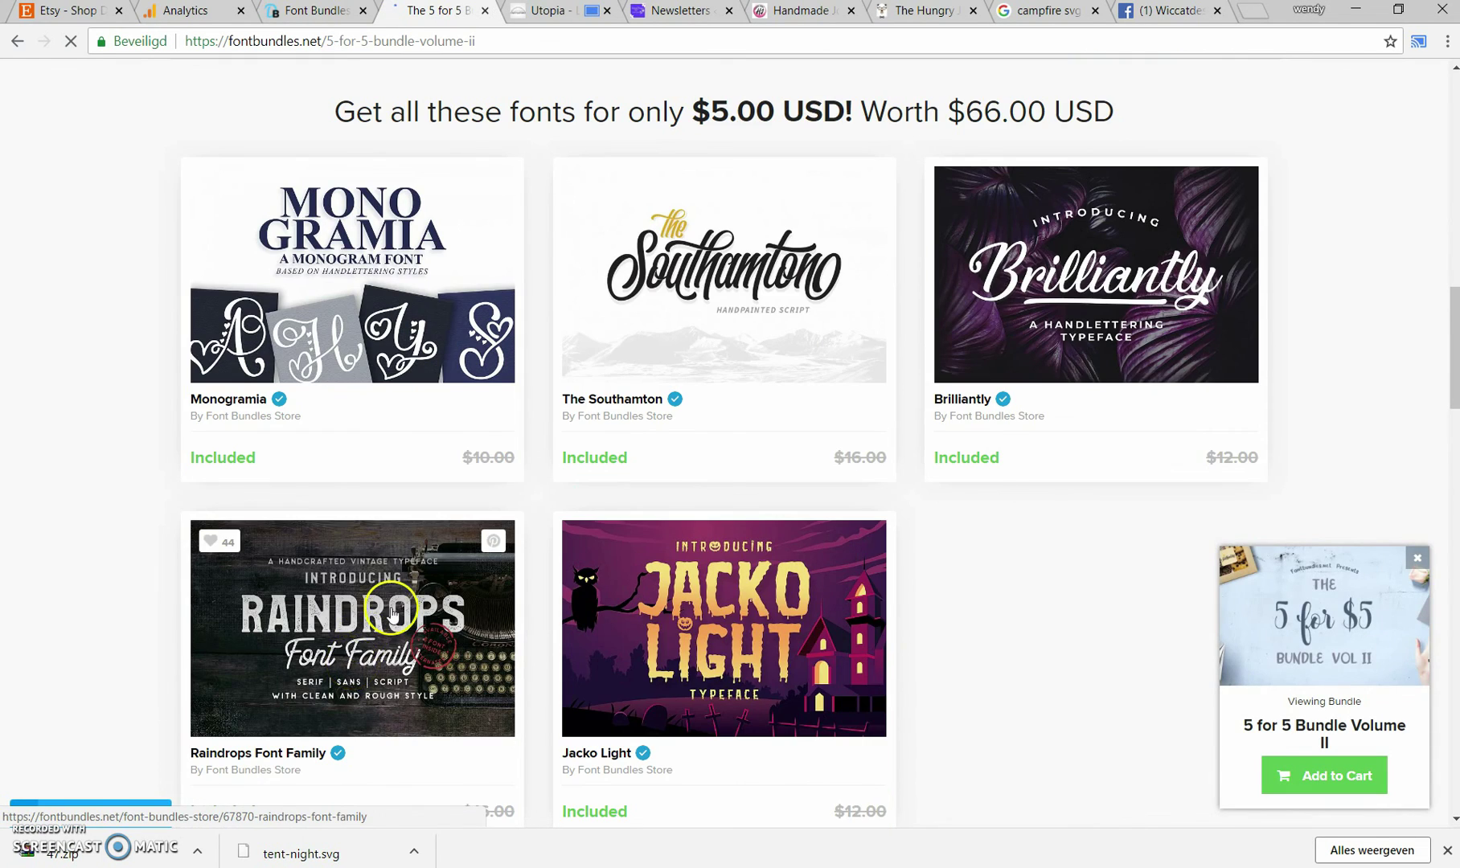
scroll(391, 611, up, 2)
scroll(424, 611, up, 3)
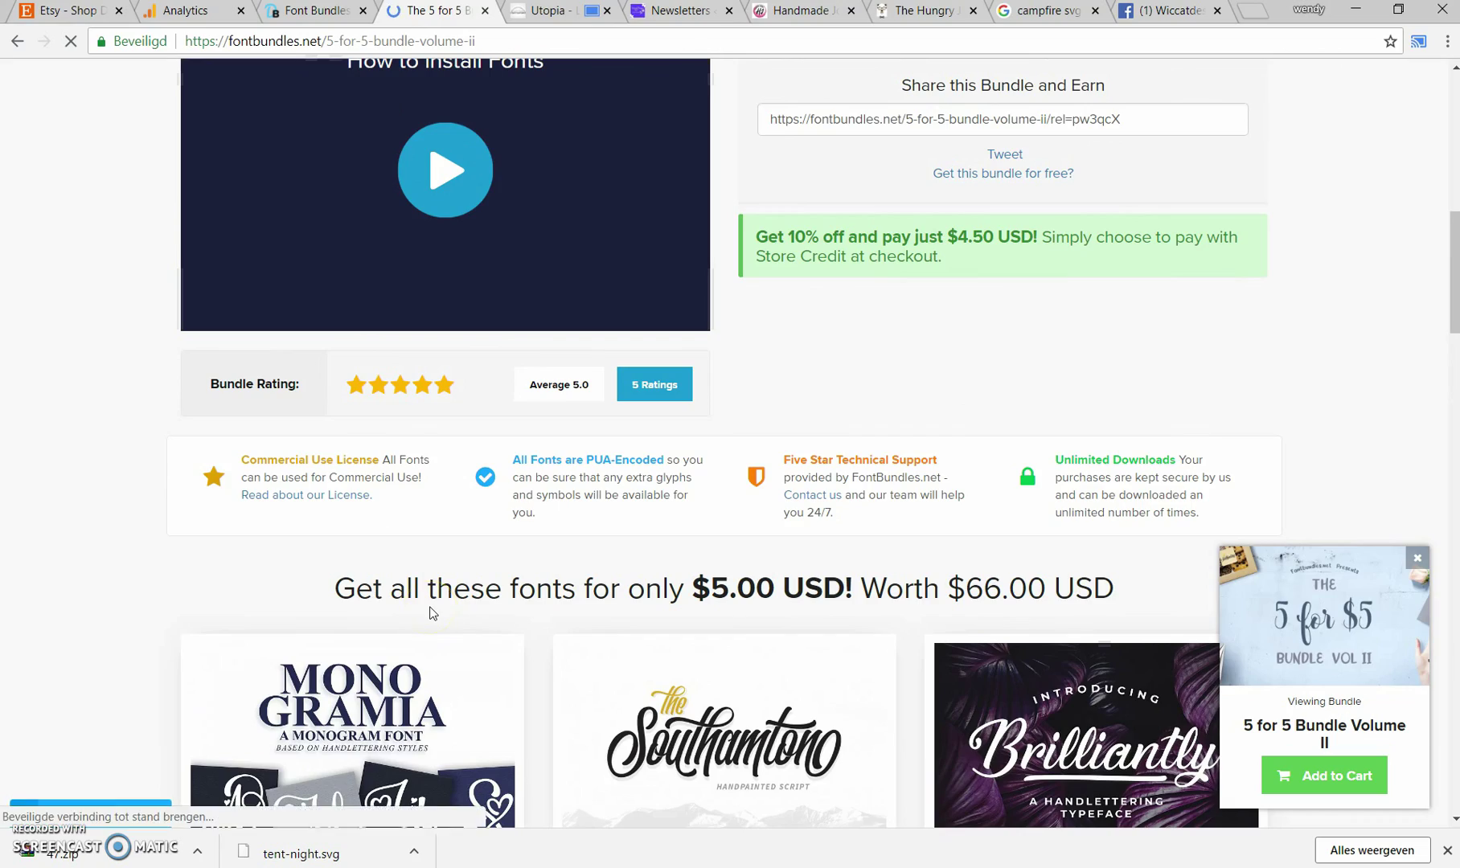